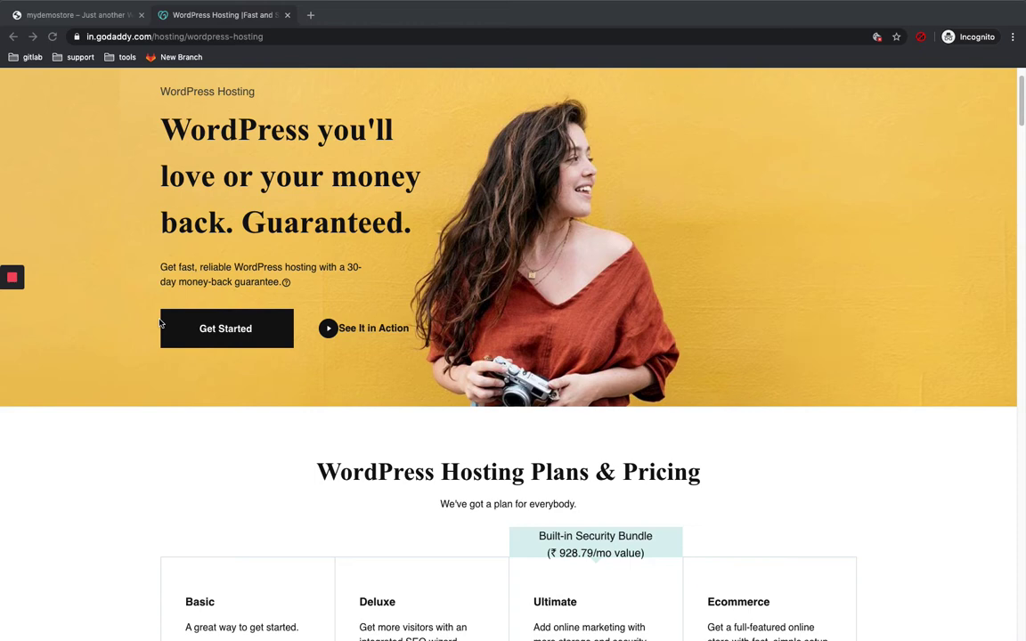
Step: Scroll the GoDaddy WordPress Hosting page down to the Plans & Pricing section and back up
scroll(160, 323, down, 2)
scroll(160, 323, down, 1)
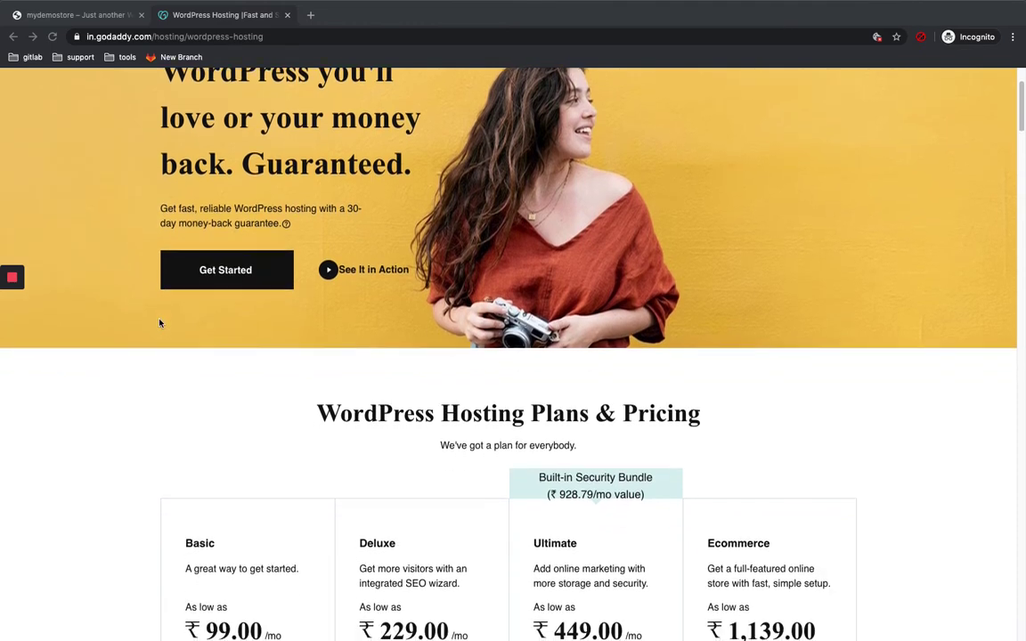
scroll(160, 323, down, 2)
scroll(161, 323, down, 3)
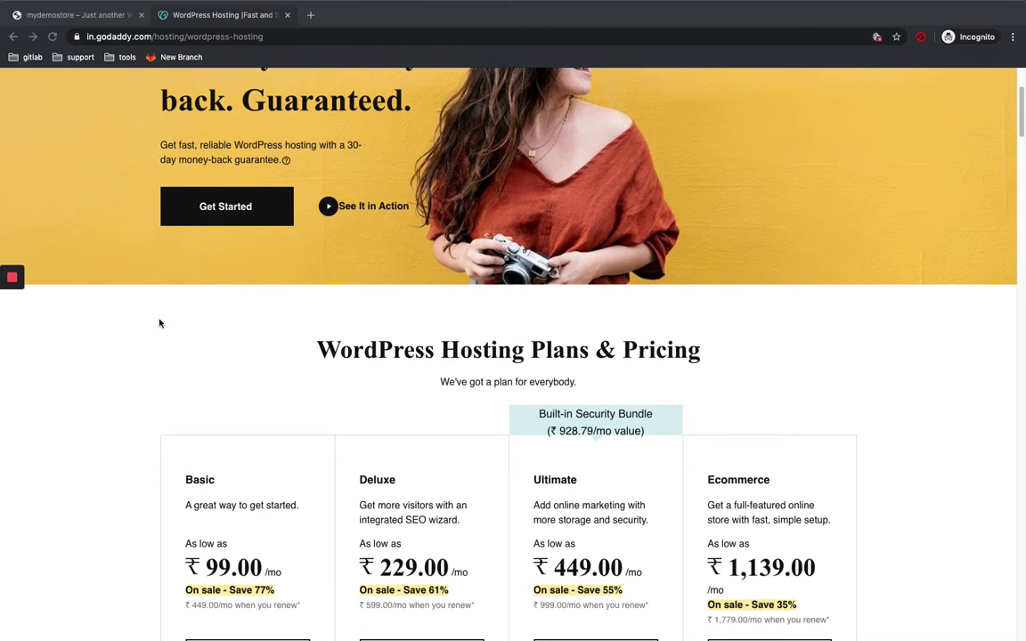
scroll(160, 324, up, 2)
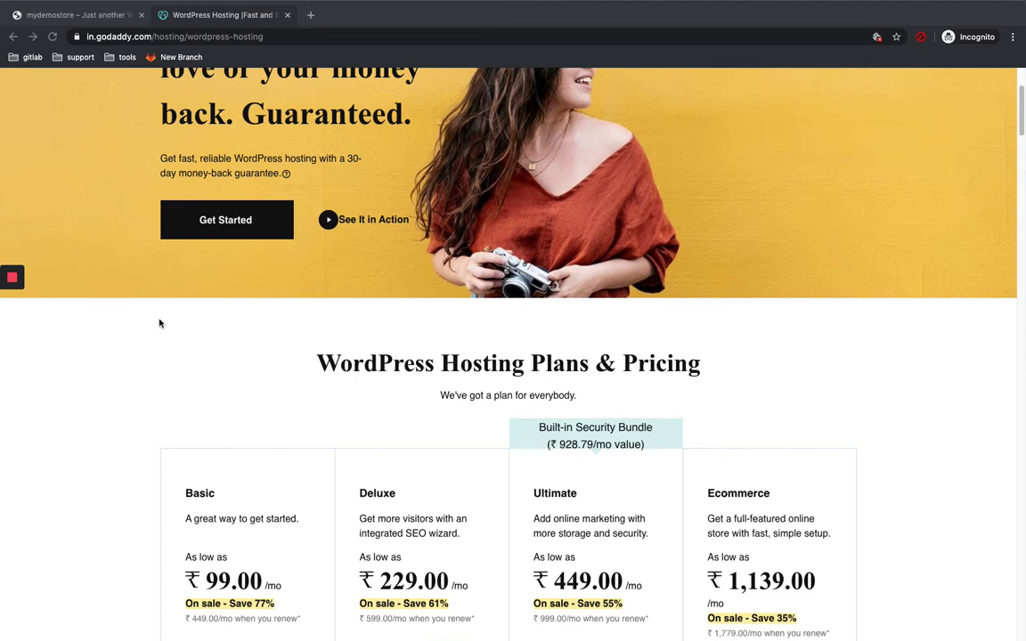
scroll(160, 323, up, 2)
Step: Switch to the mydemostore tab and load the site's /wp-admin address
click(59, 16)
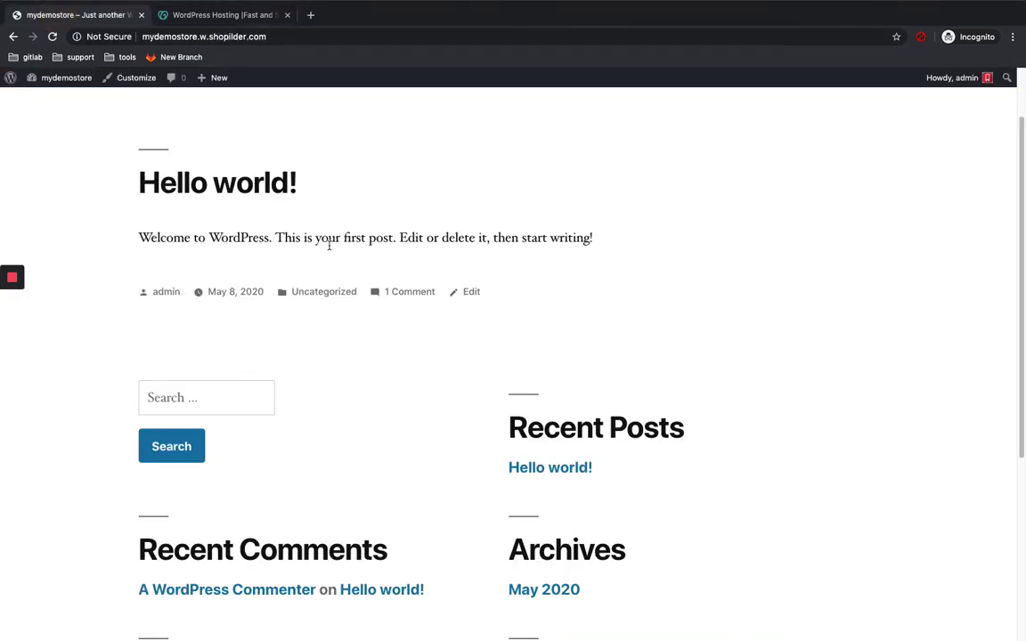
scroll(329, 245, down, 3)
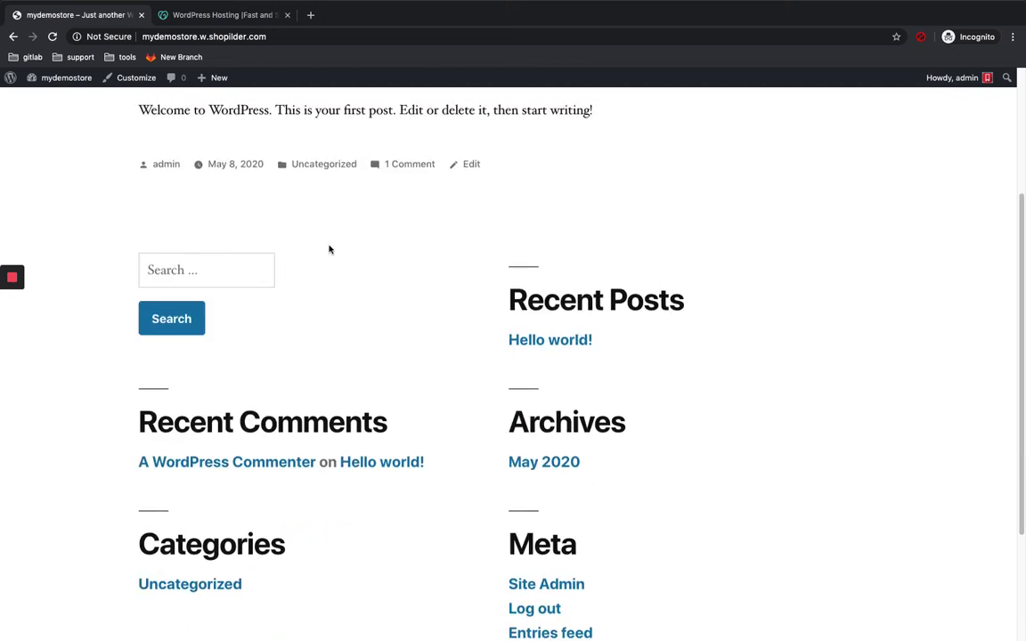
scroll(329, 250, up, 2)
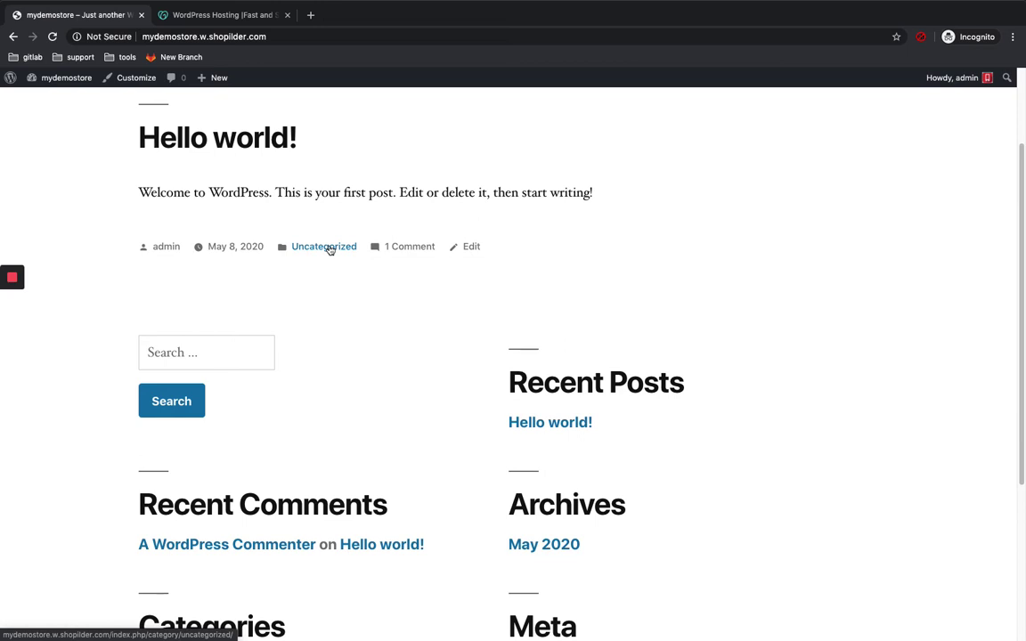
click(272, 37)
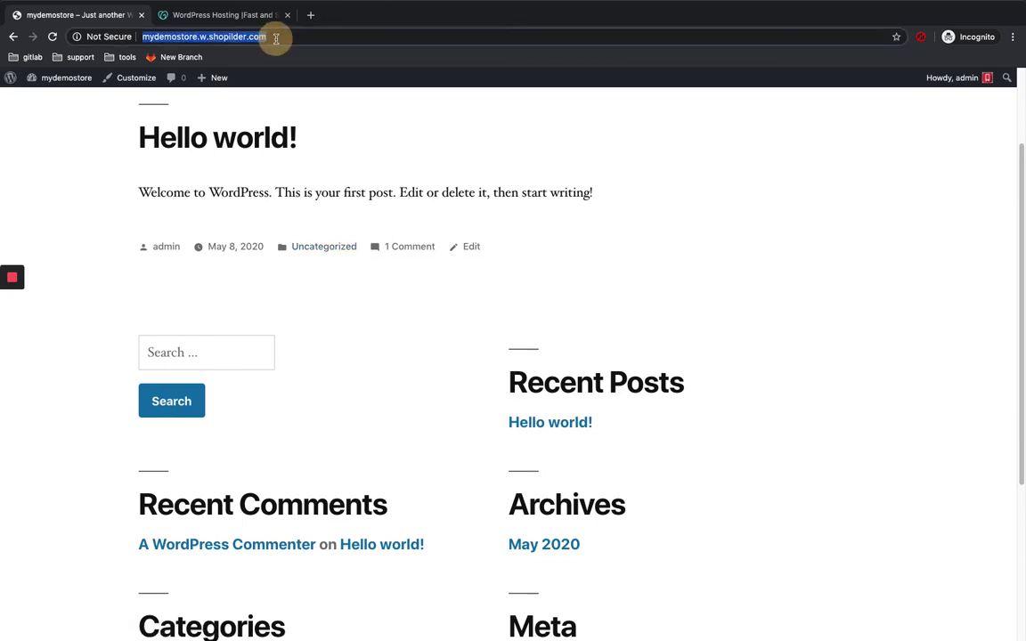
click(276, 39)
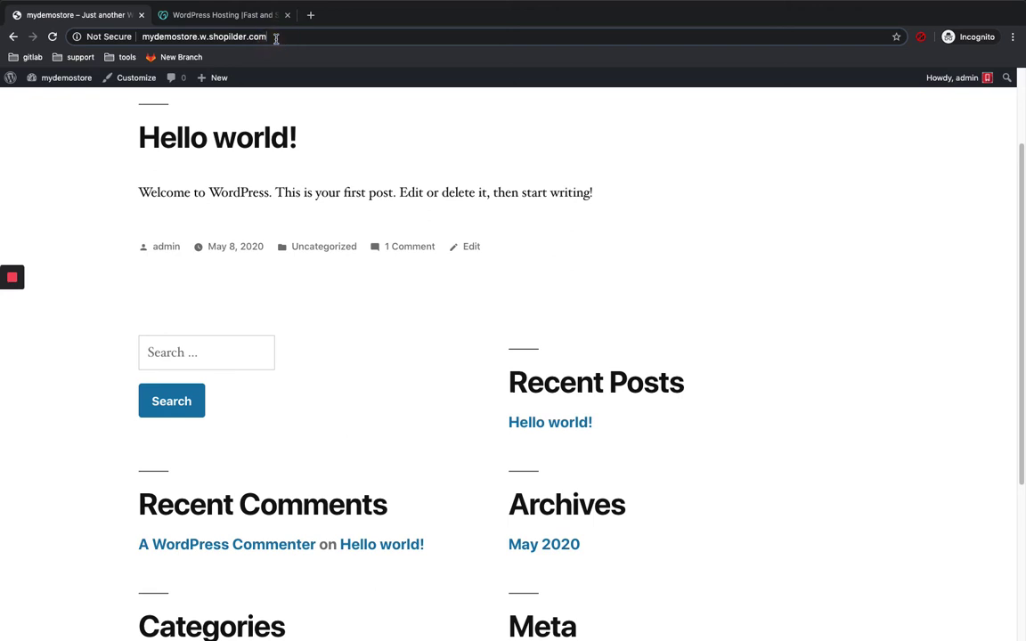
text(/wordpre)
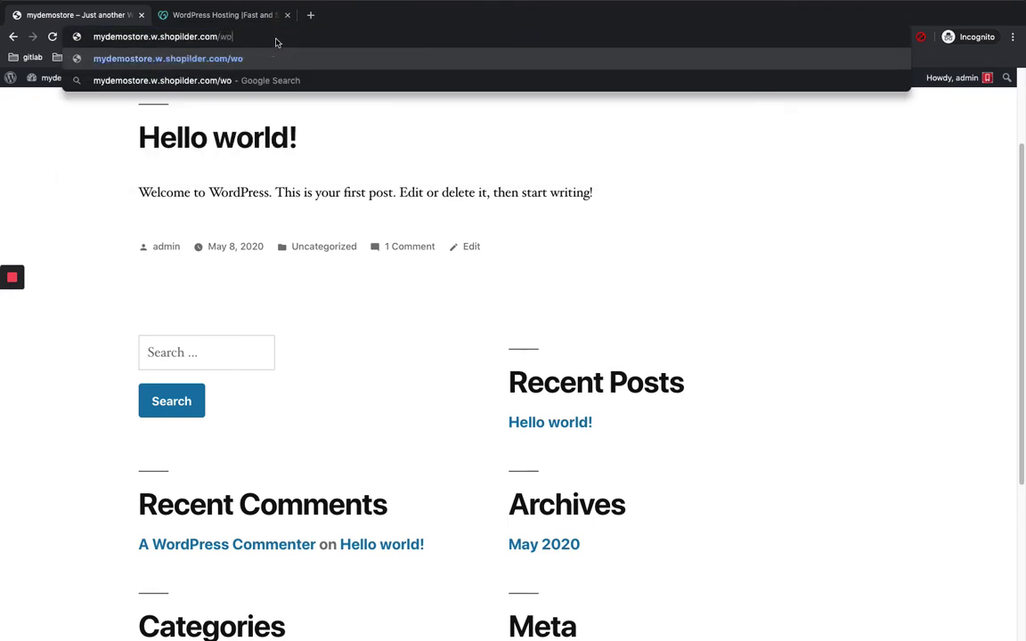
key(BackSpace)
key(BackSpace)
key(BackSpace)
key(BackSpace)
key(BackSpace)
key(BackSpace)
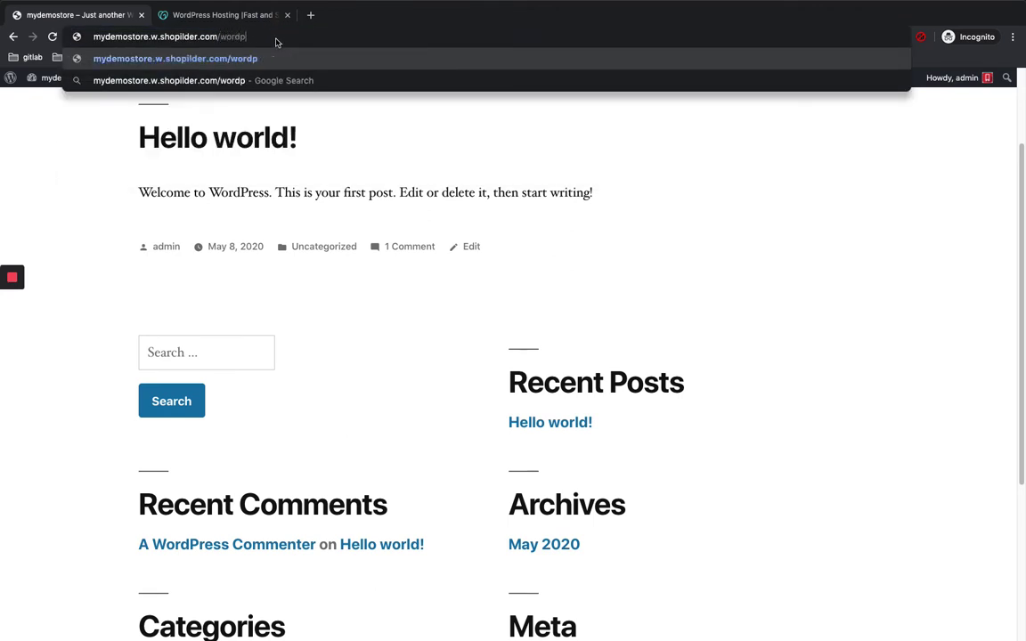
text(p-)
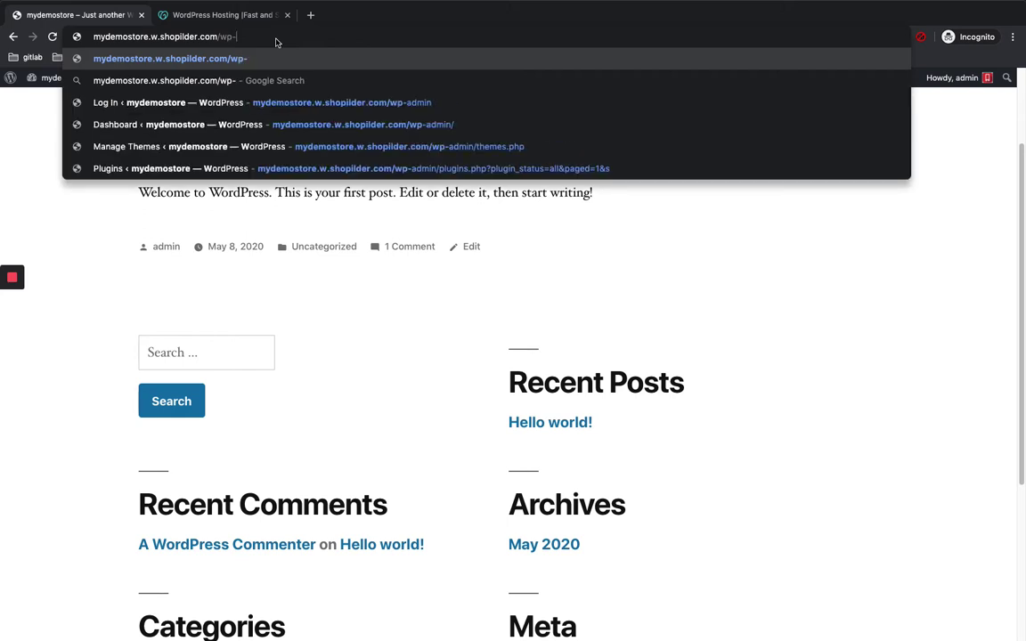
text(admin)
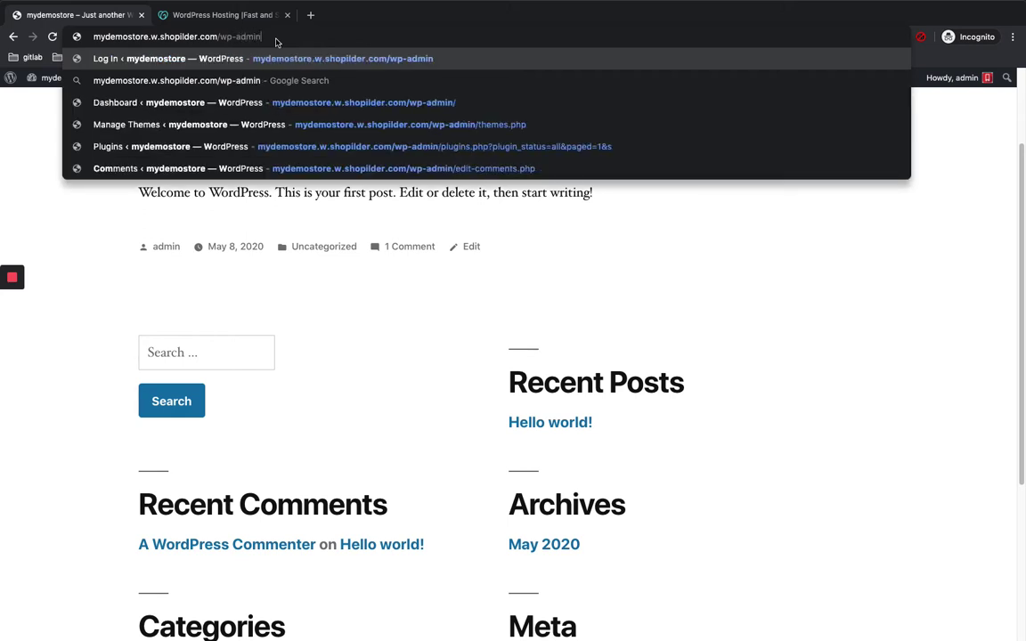
key(Return)
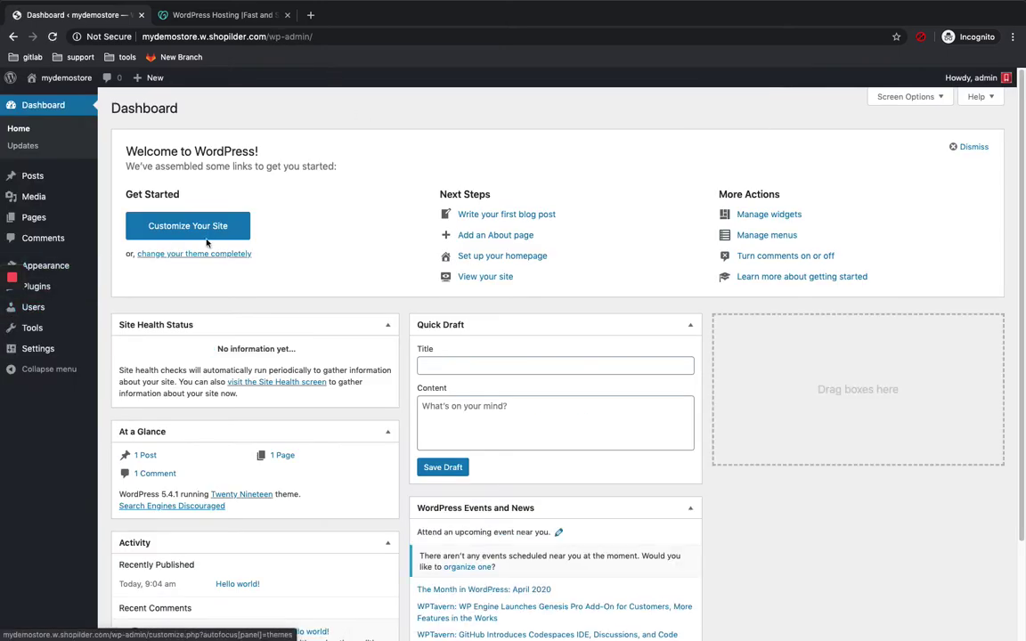
Step: Go to Plugins > Add New from the Dashboard sidebar
scroll(227, 241, down, 2)
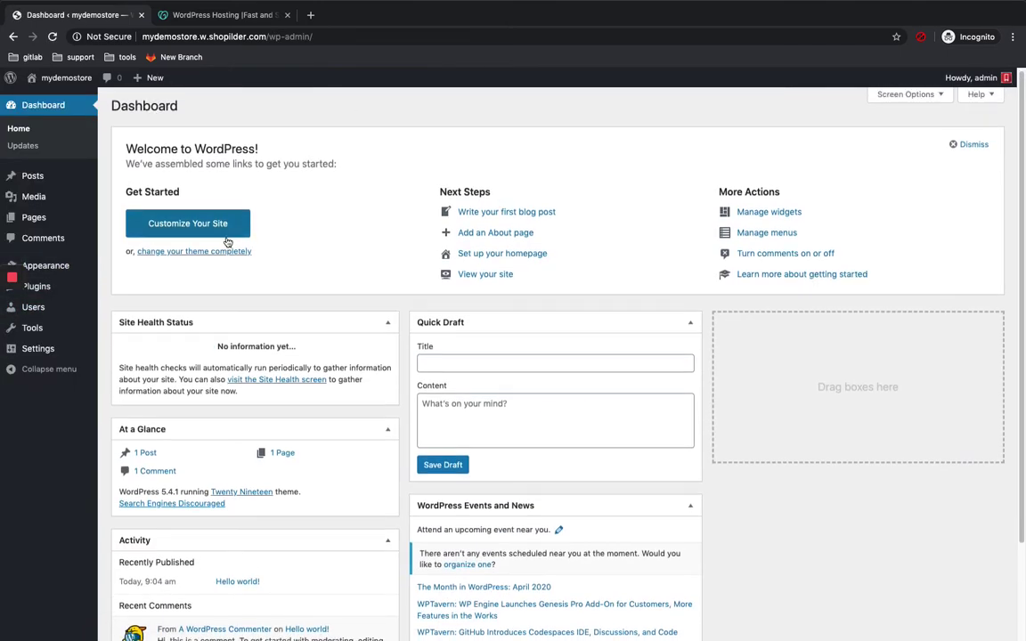
scroll(227, 241, down, 2)
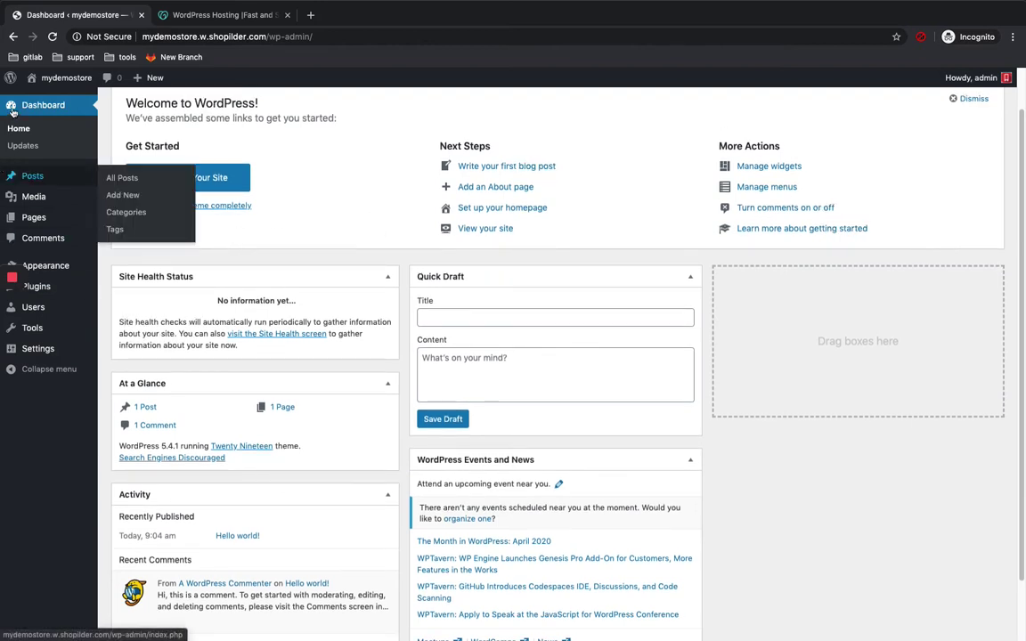
mouse_move(55, 261)
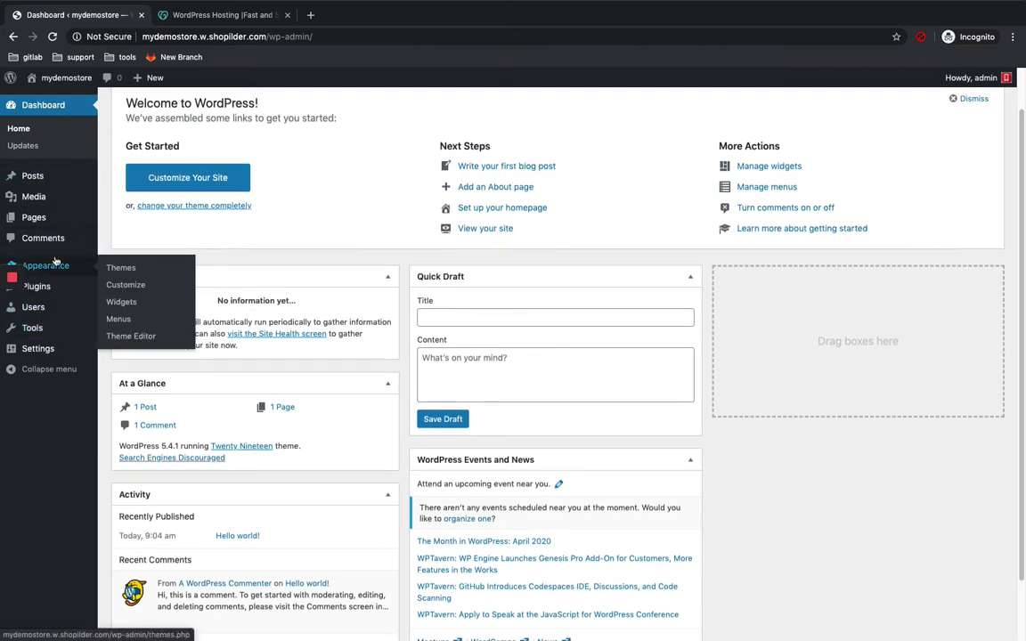
mouse_move(65, 295)
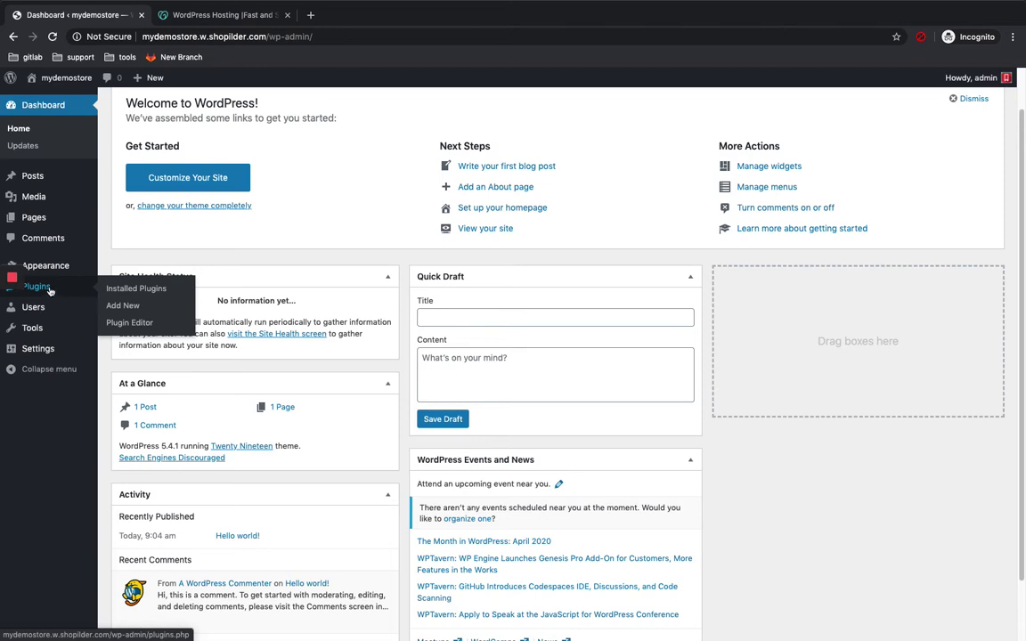
click(123, 305)
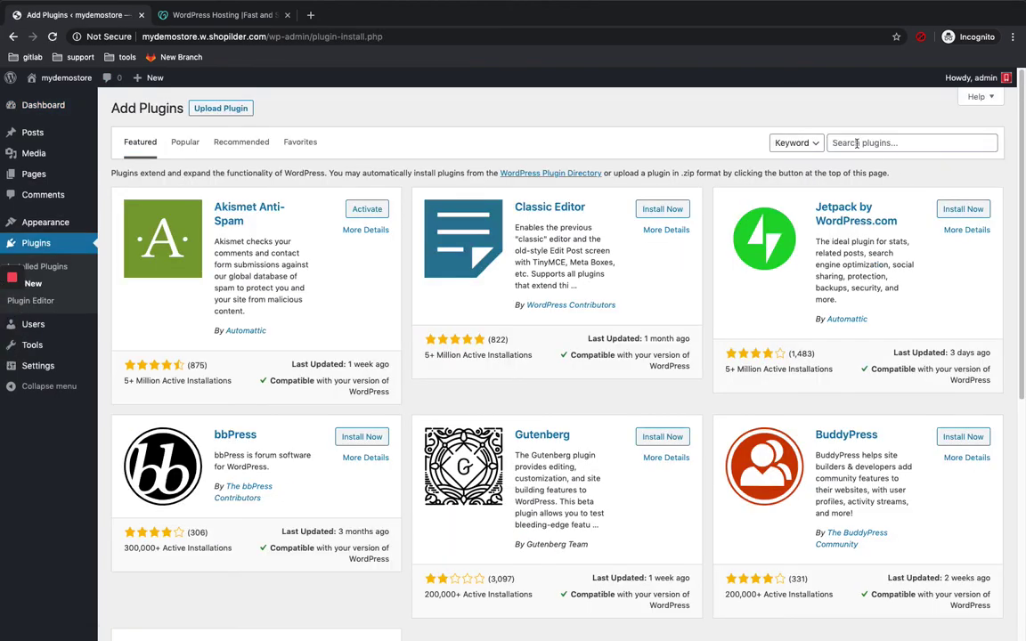
Step: Search the plugin directory for 'woocommerce', then install and activate WooCommerce
click(857, 143)
text(wooco)
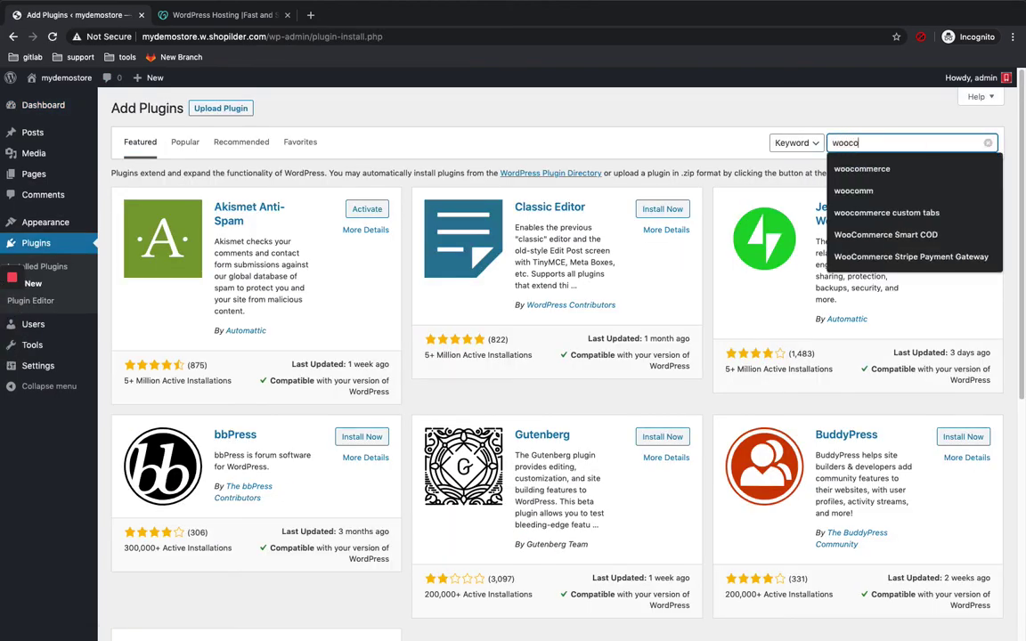
text(mmerce)
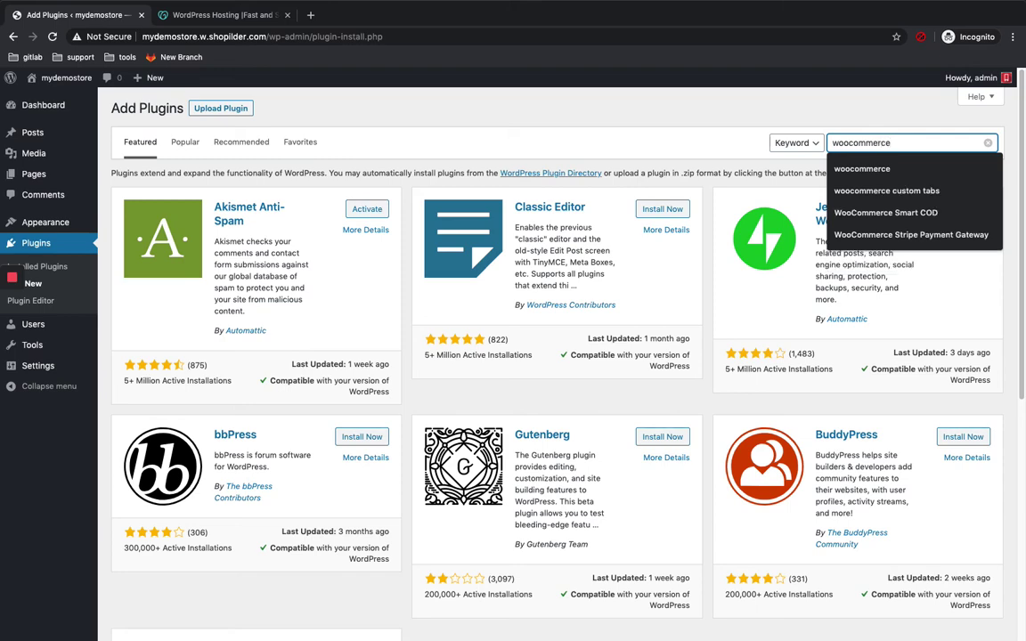
key(Return)
mouse_move(39, 218)
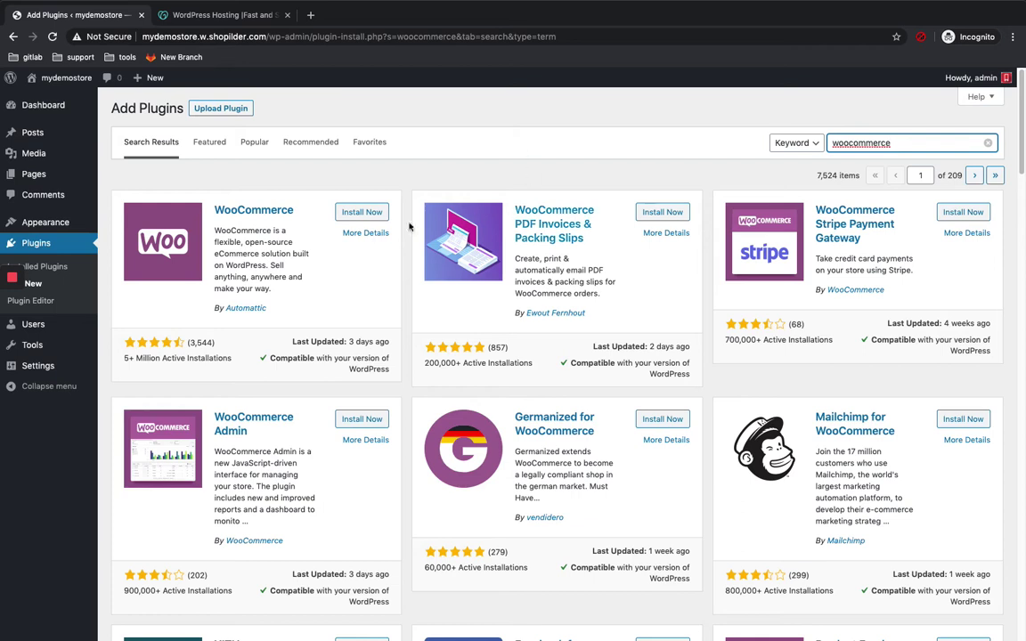
click(366, 213)
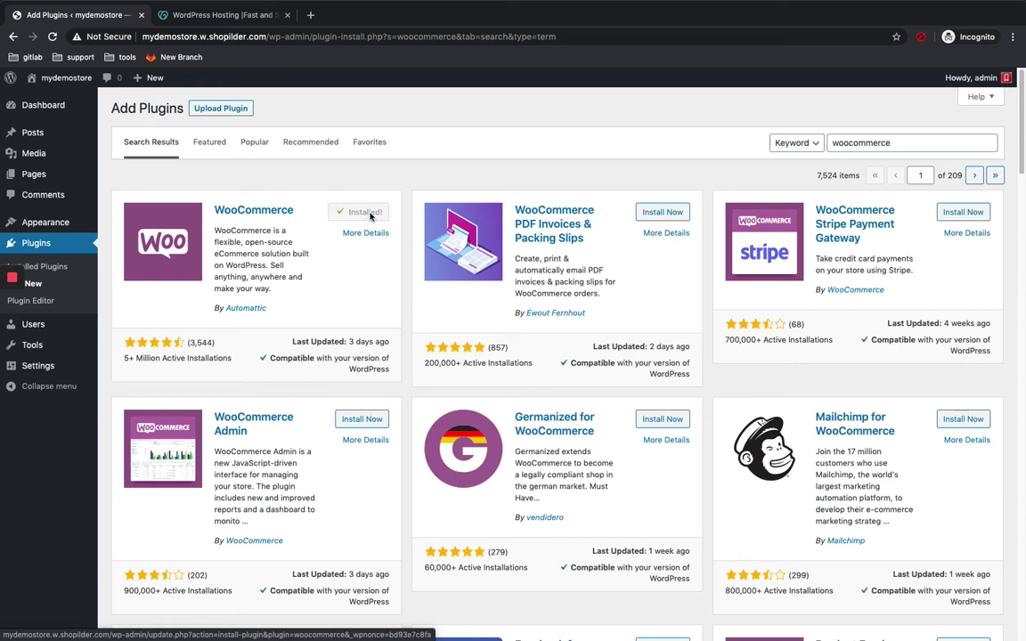
click(367, 213)
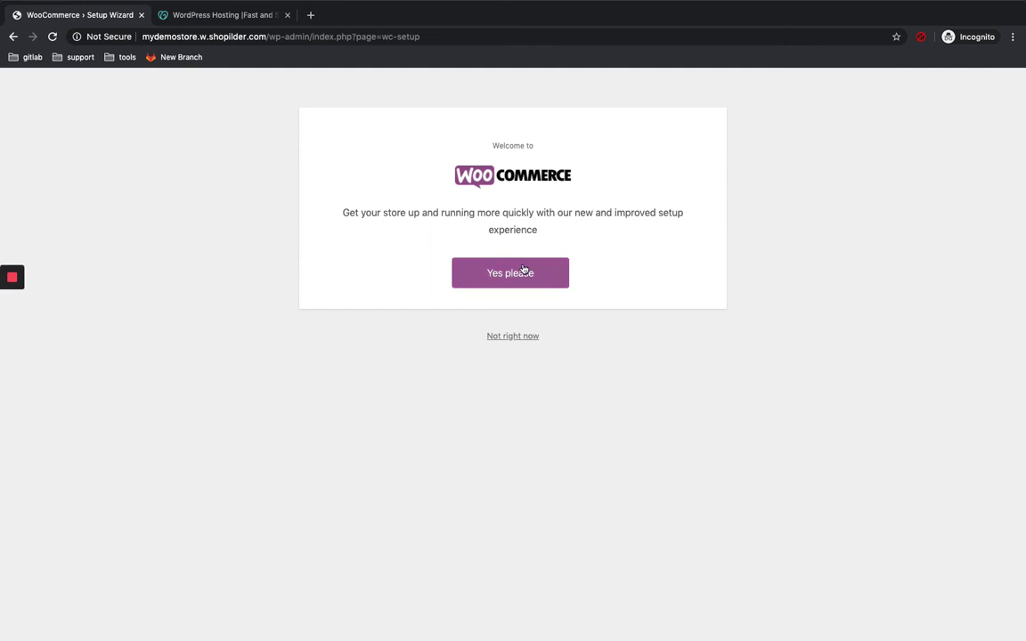
Step: Accept the guided store setup and enter 'test' for both street address lines
click(523, 270)
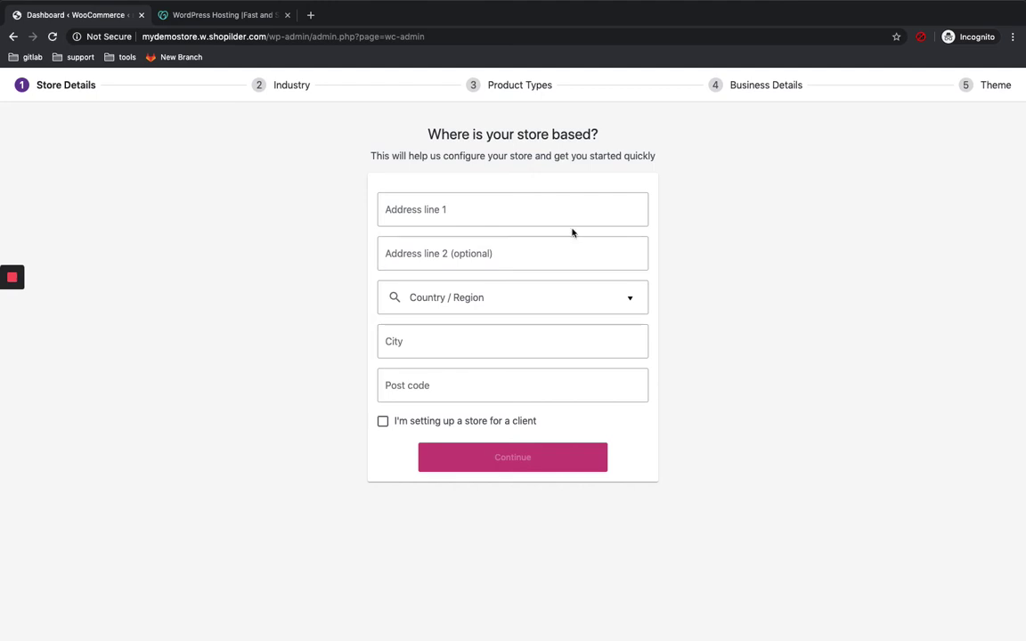
click(498, 208)
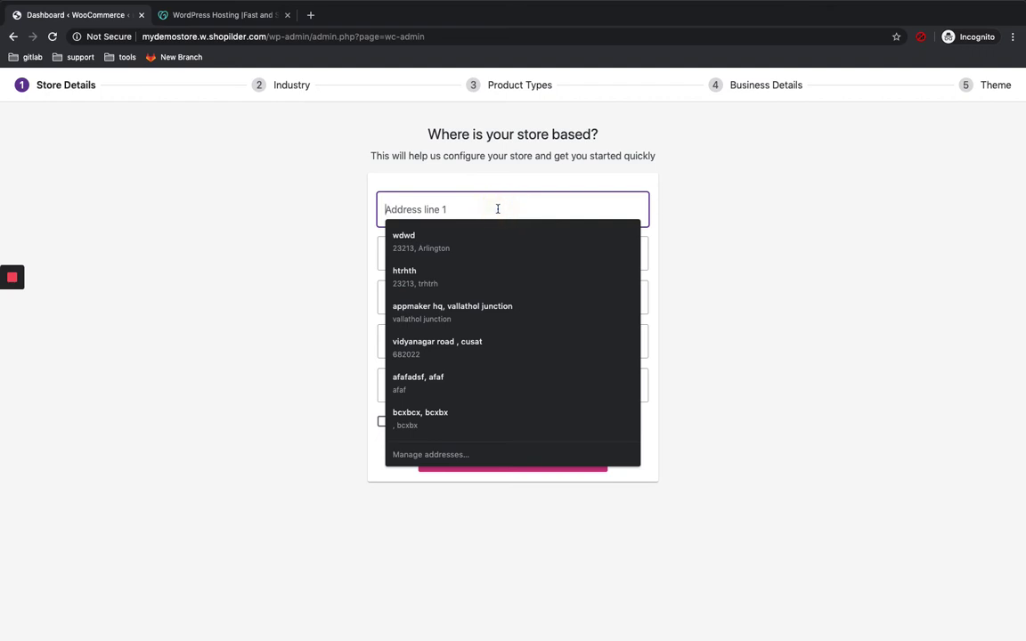
text(test)
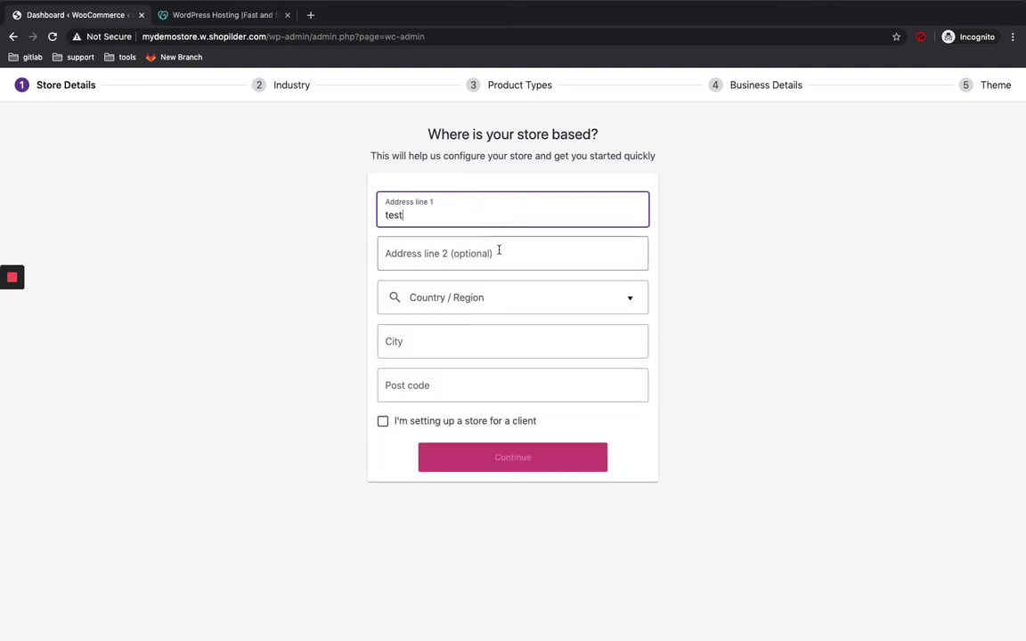
click(498, 249)
text(test)
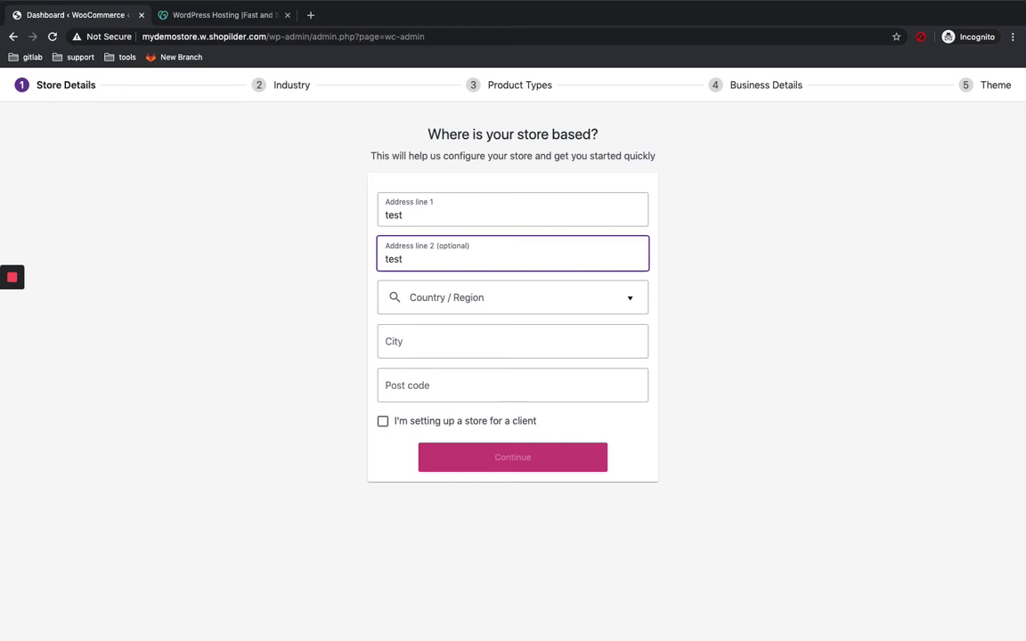
Step: Set India — Assam, city 'test' and post code 682022, then submit the store details
click(542, 298)
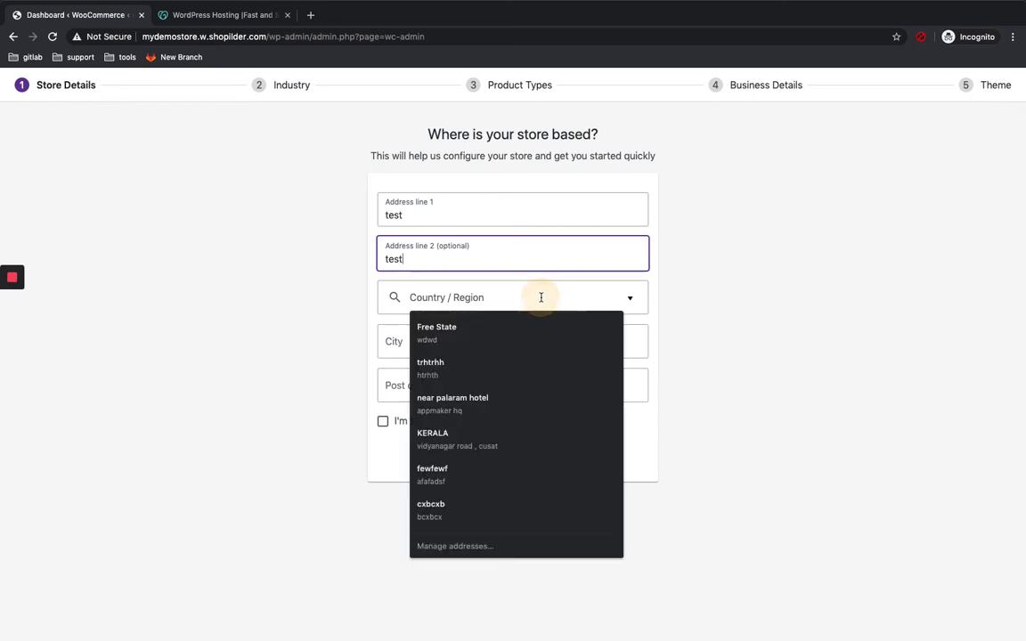
text(india)
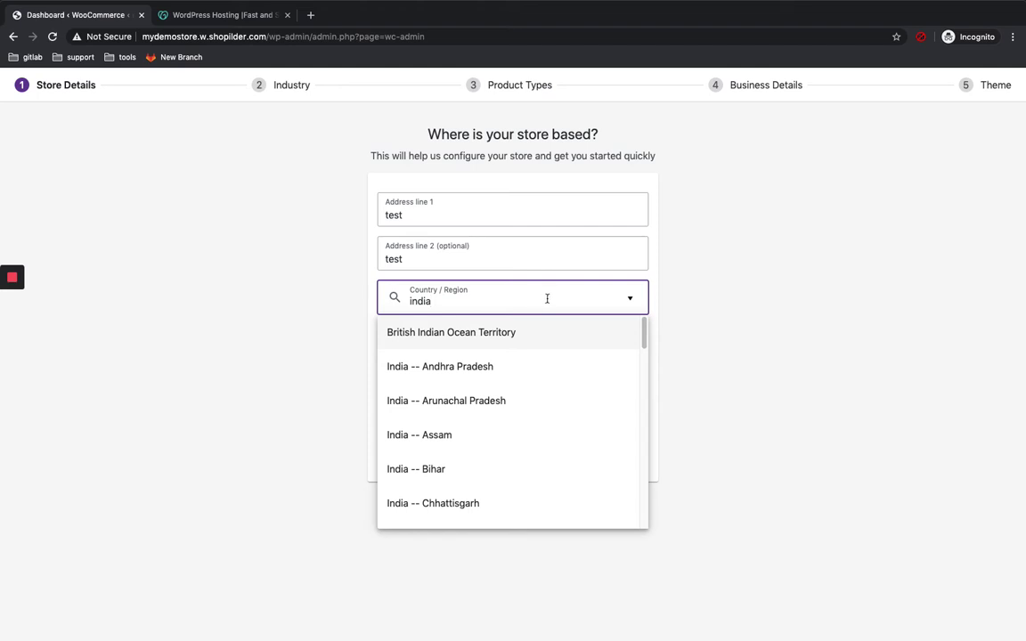
click(468, 442)
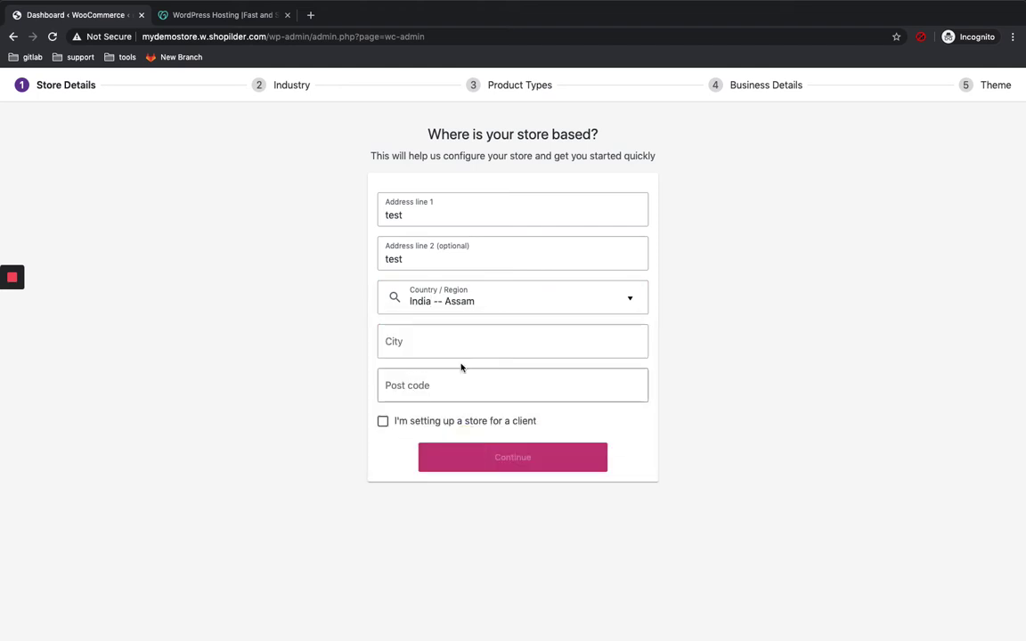
click(442, 341)
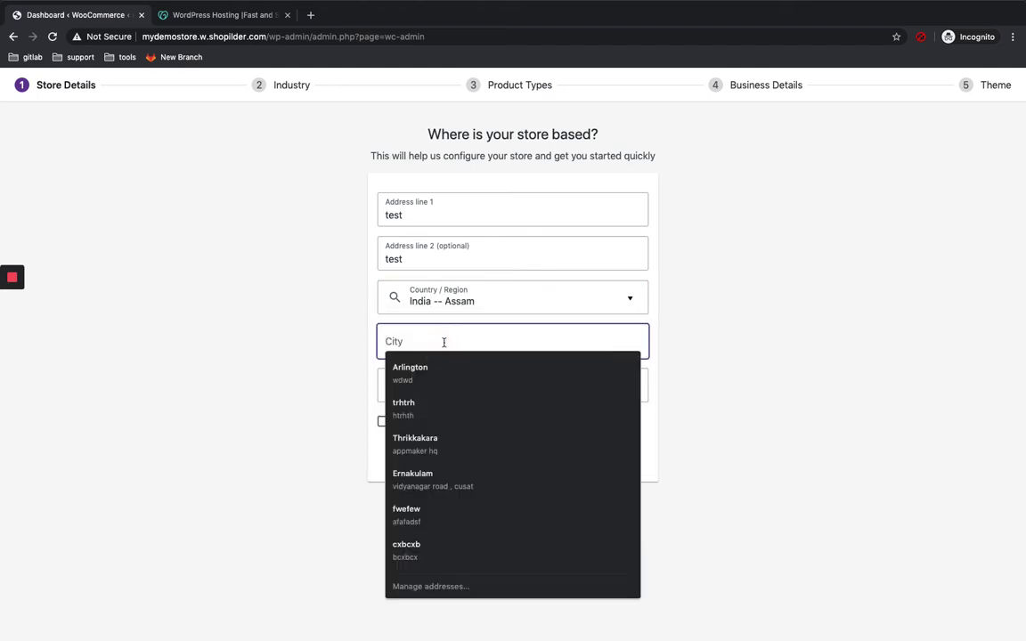
text(test)
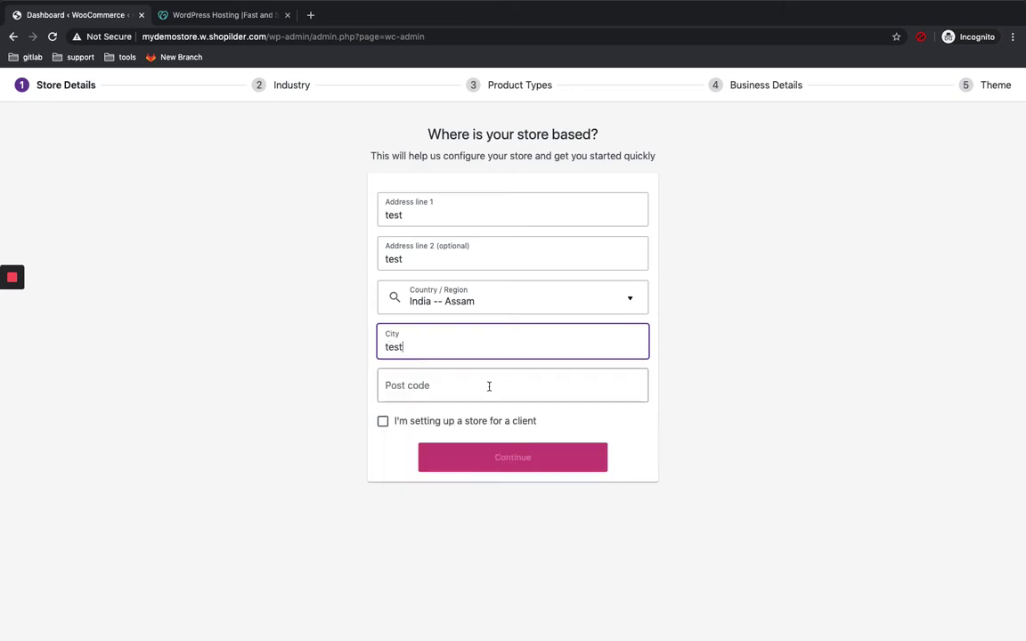
click(489, 385)
text(682022)
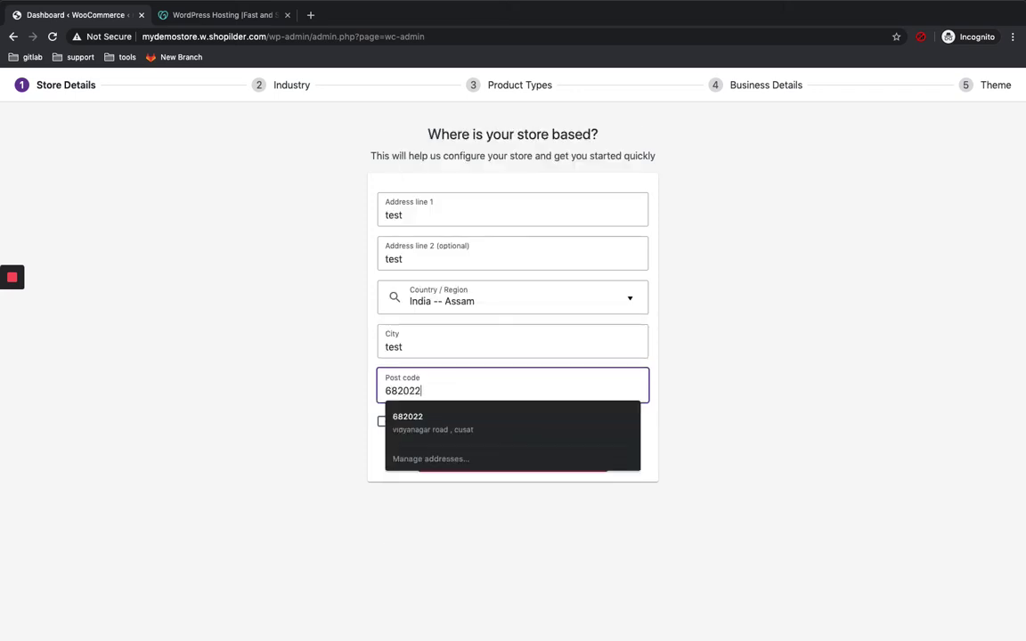
click(651, 419)
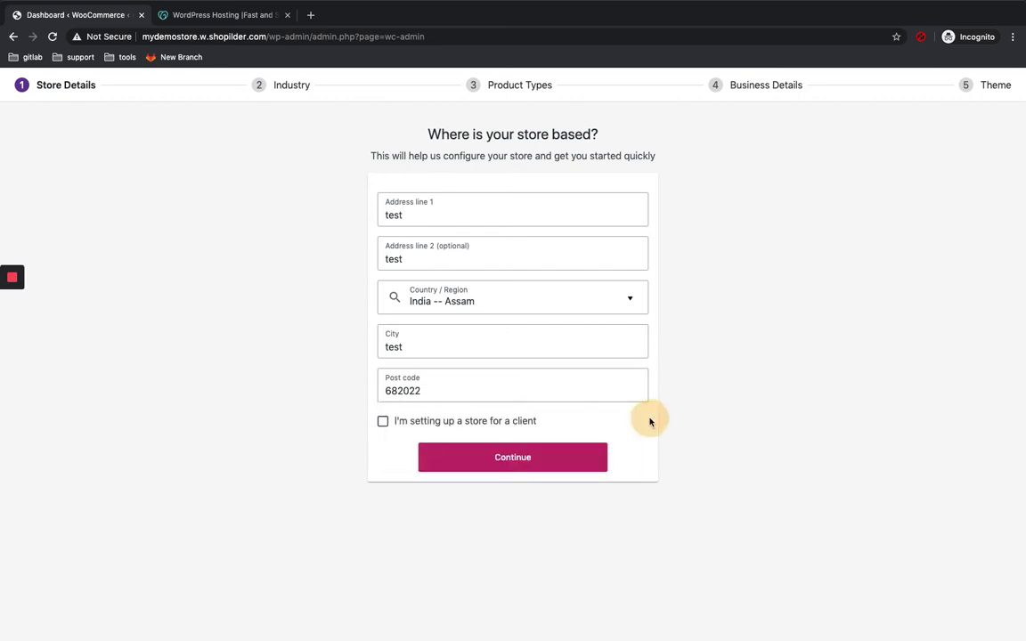
click(520, 454)
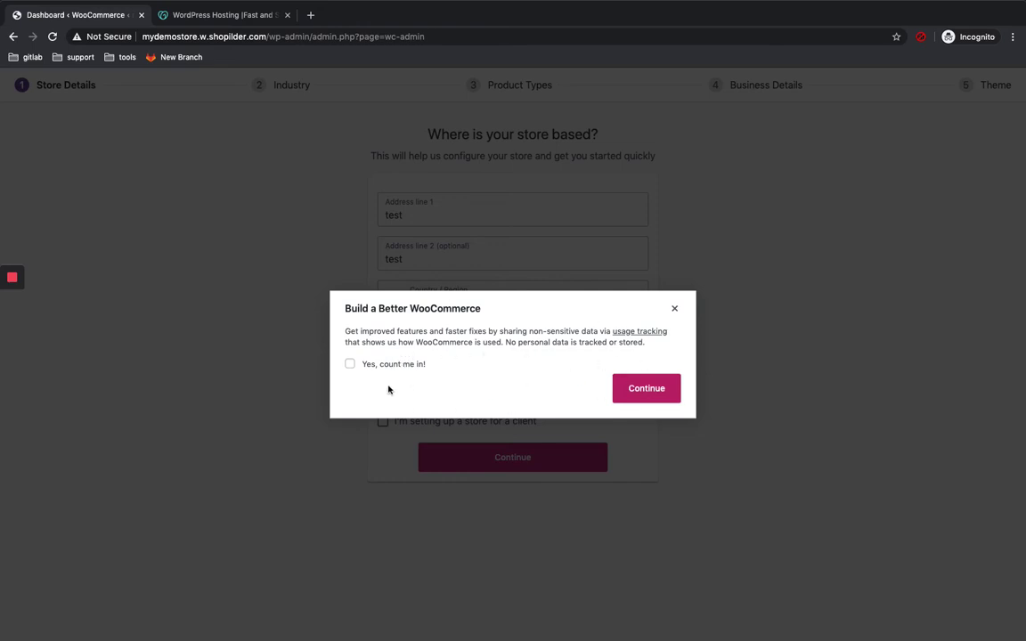
Step: Opt in to usage tracking and select Fashion, apparel, and accessories as the industry
click(350, 364)
click(653, 396)
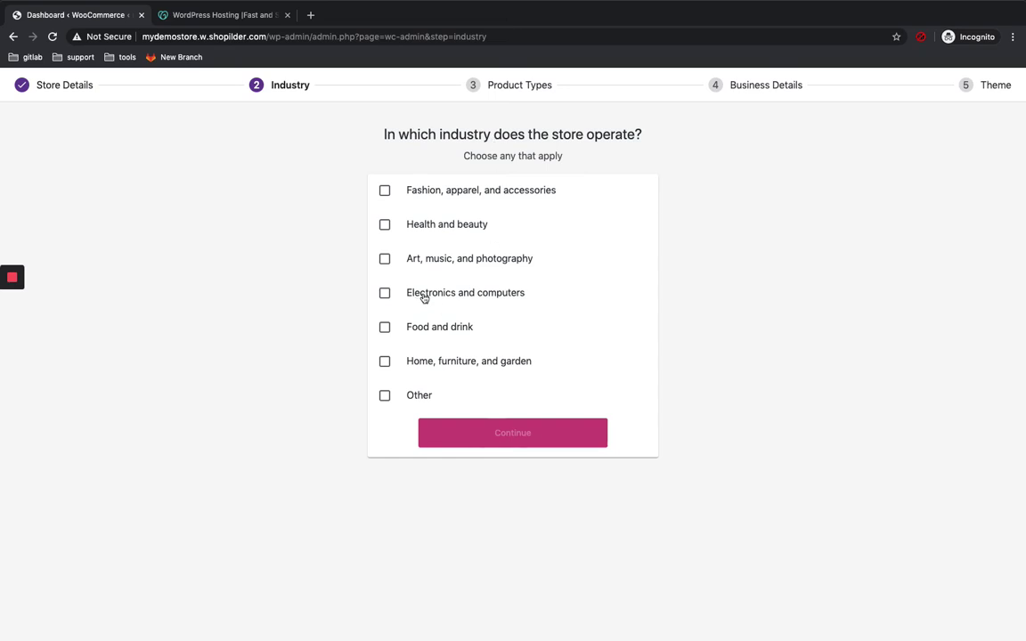
click(385, 190)
click(521, 439)
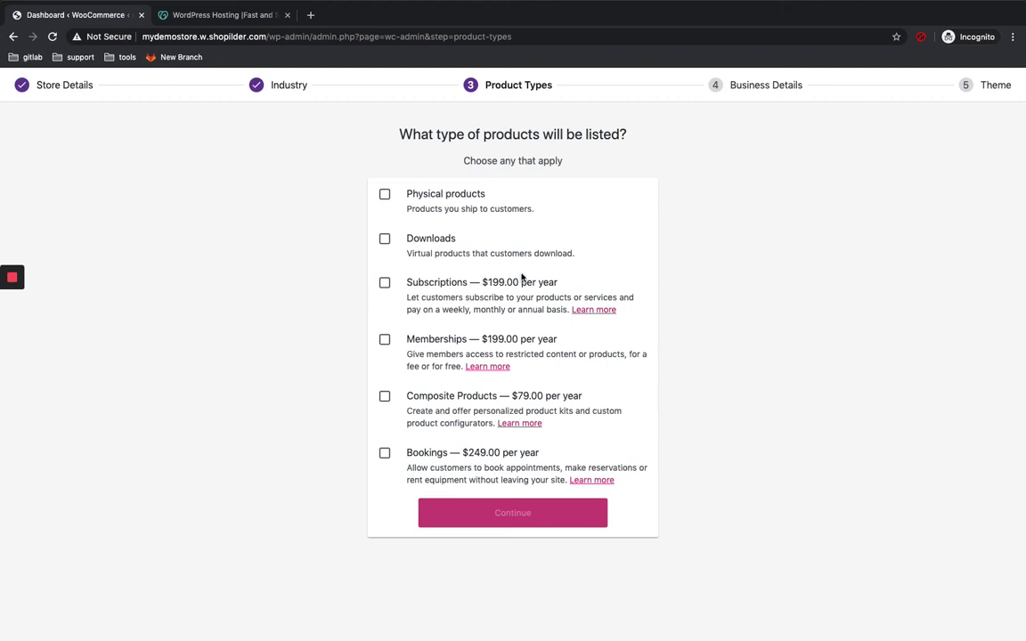
Step: Tick Physical products as the product type and continue
click(384, 195)
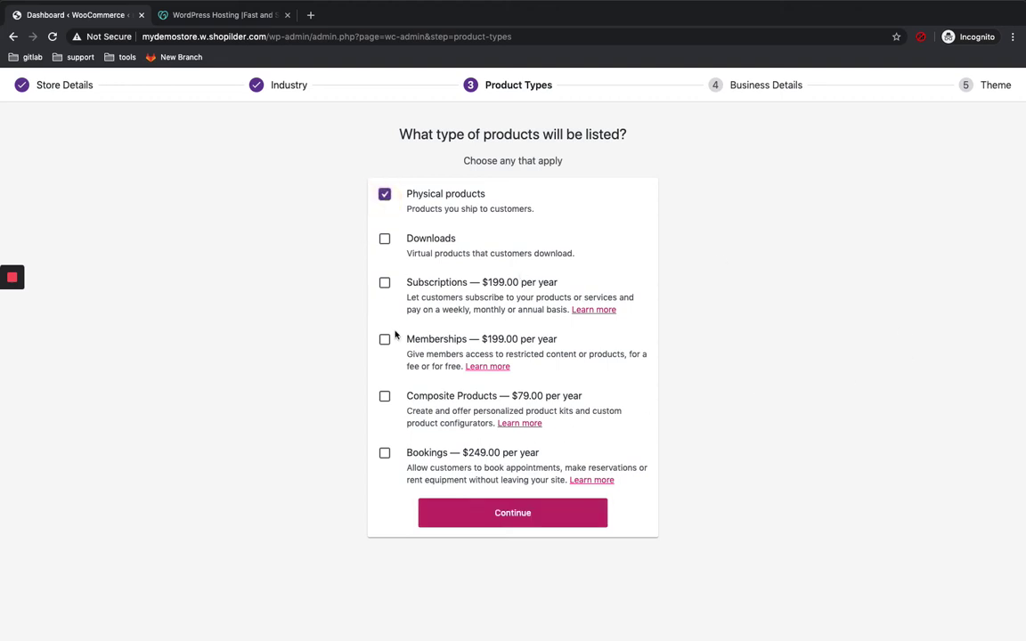
click(514, 520)
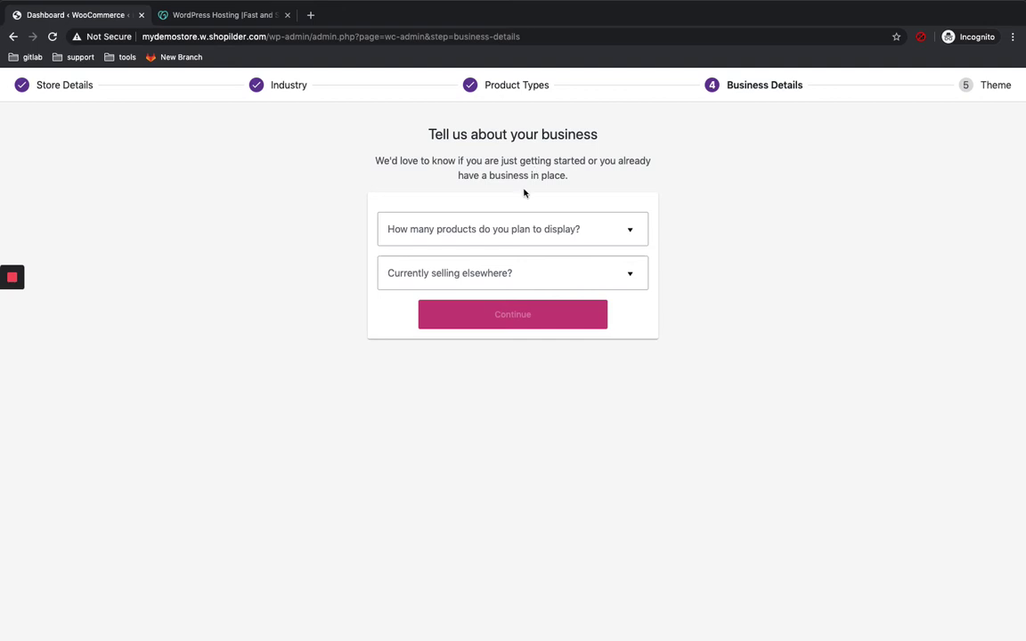
Step: Answer 'I don't have any products yet.' and 'No' to selling elsewhere, then submit
click(546, 238)
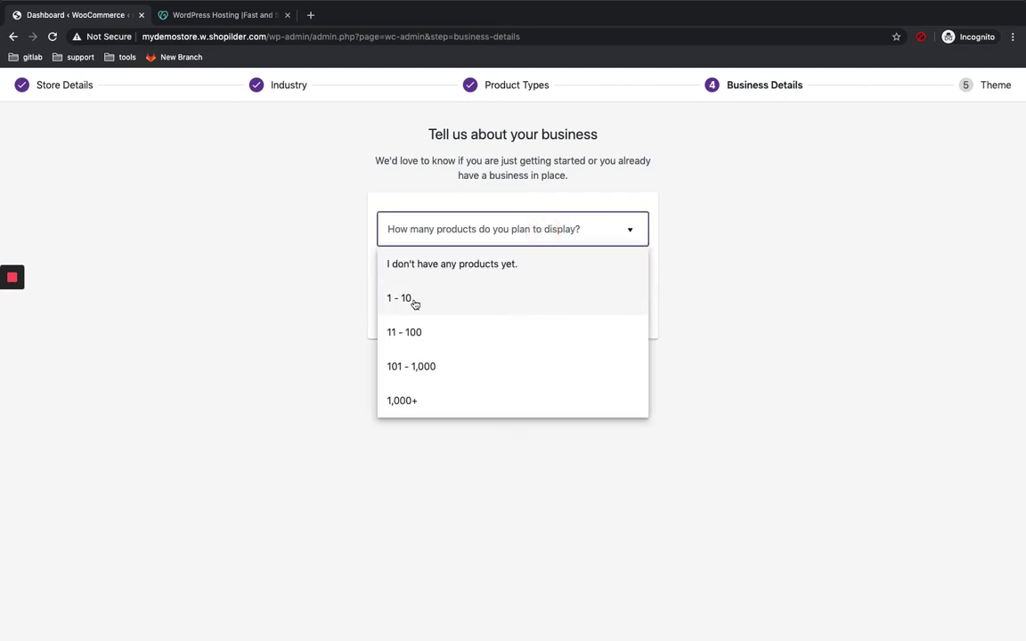
click(428, 267)
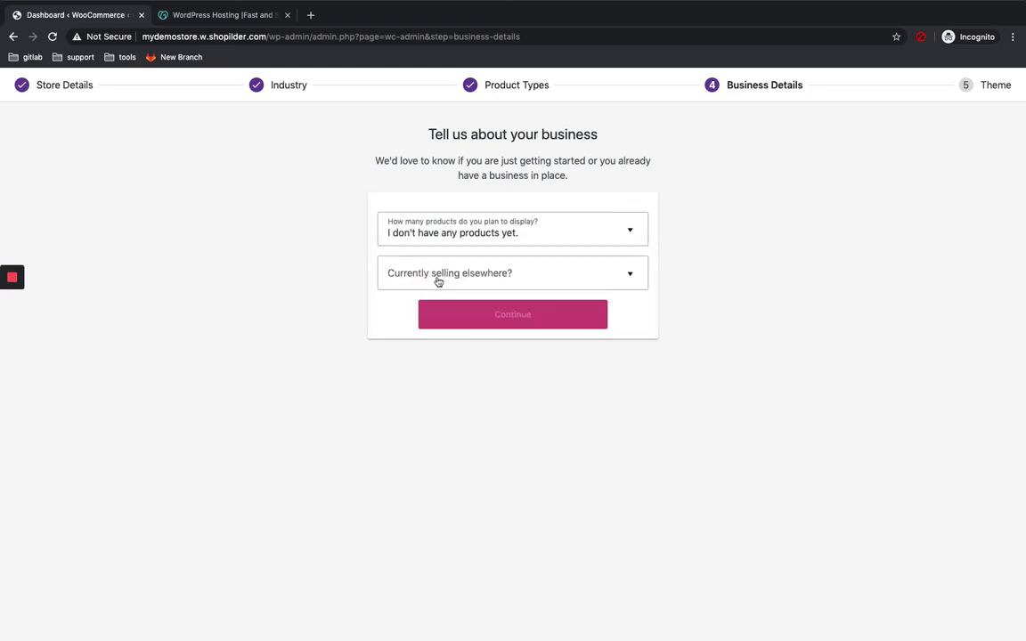
click(438, 282)
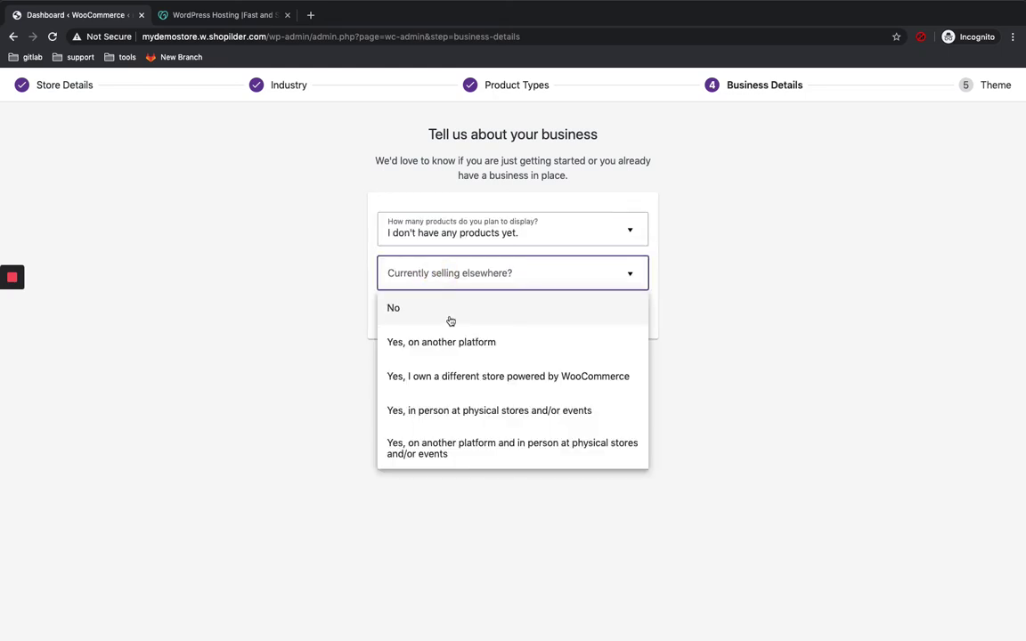
click(446, 311)
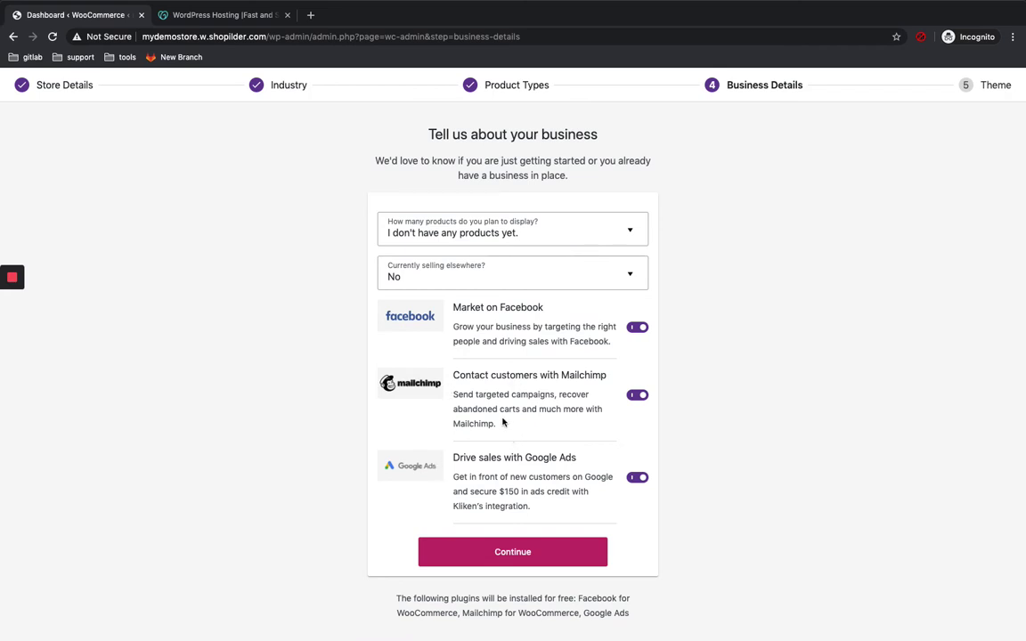
click(519, 556)
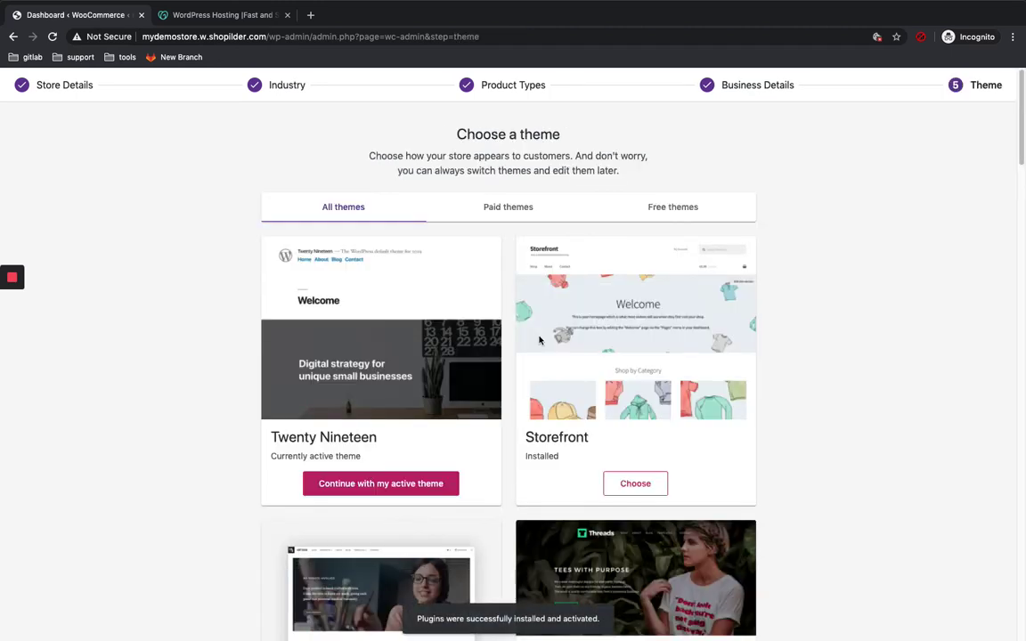
Step: Scroll the Choose a theme list from Twenty Nineteen and Storefront down to Deli and Boutique
scroll(526, 348, down, 2)
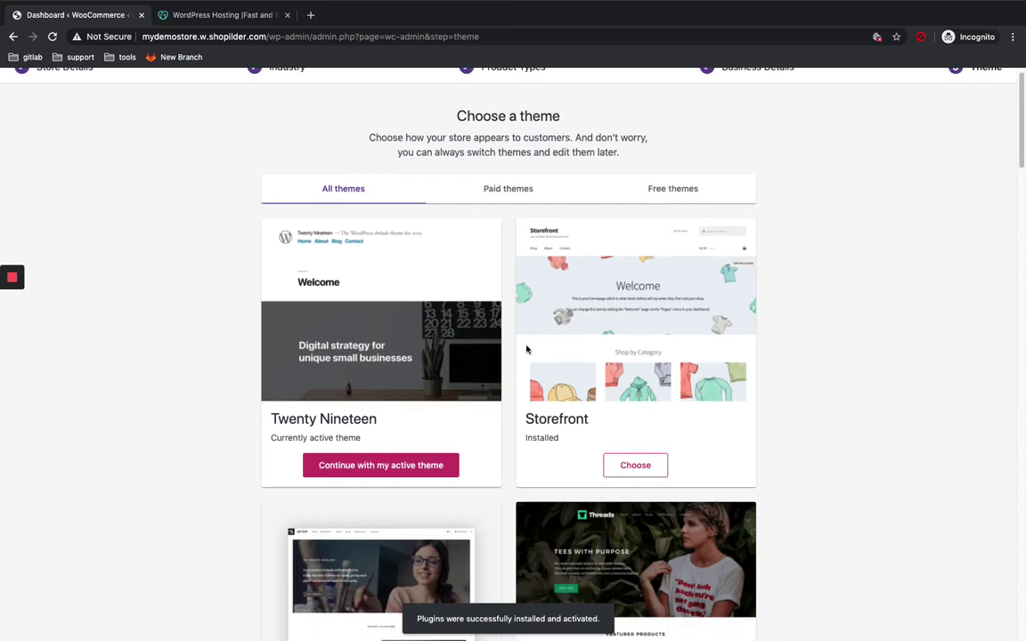
scroll(454, 383, down, 3)
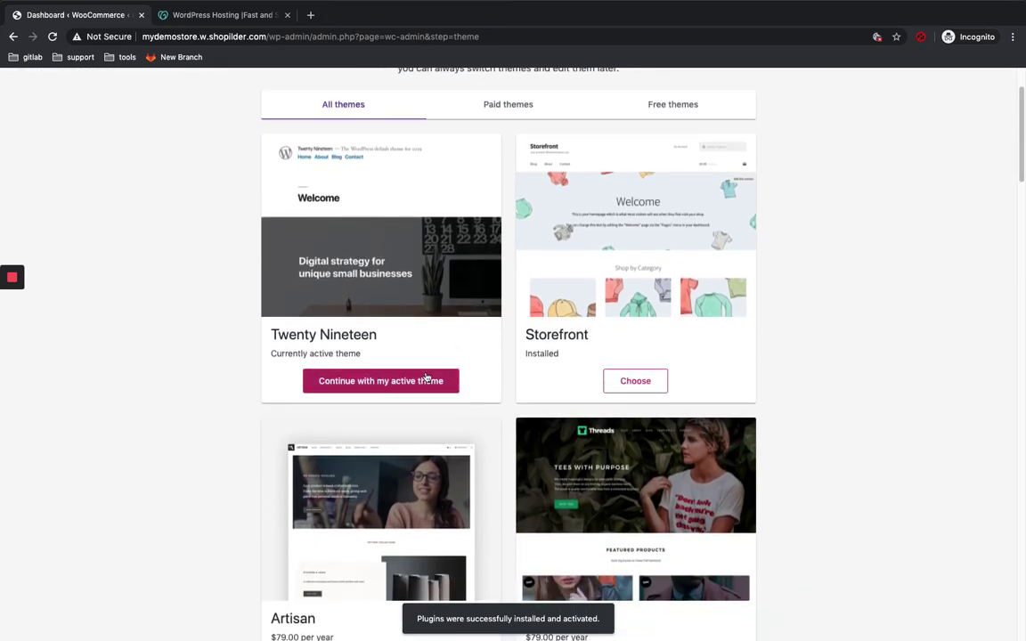
scroll(427, 378, up, 1)
scroll(413, 362, up, 1)
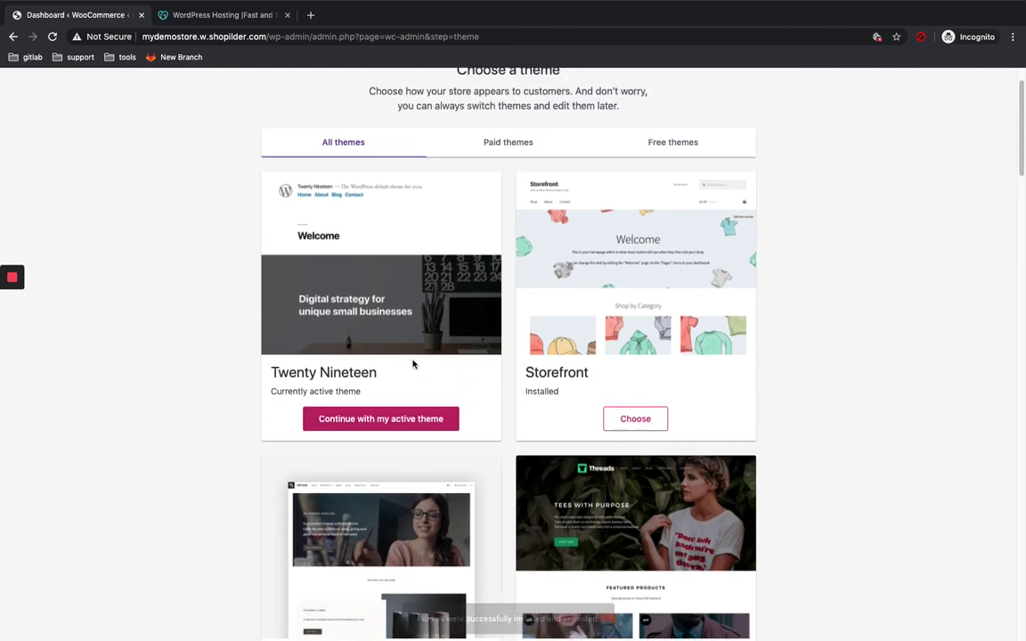
scroll(412, 363, down, 1)
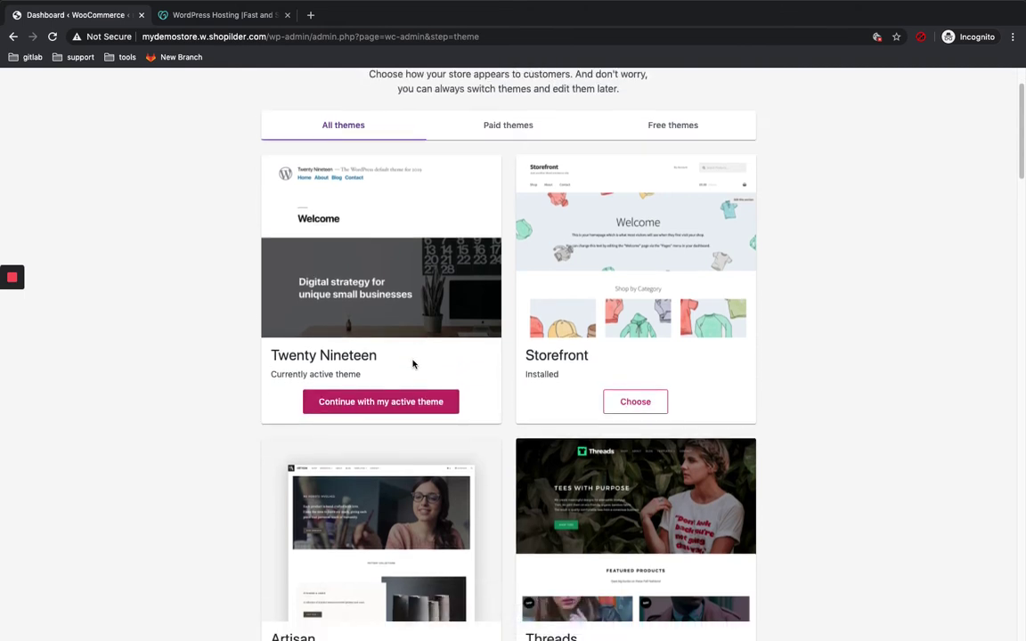
scroll(677, 321, down, 2)
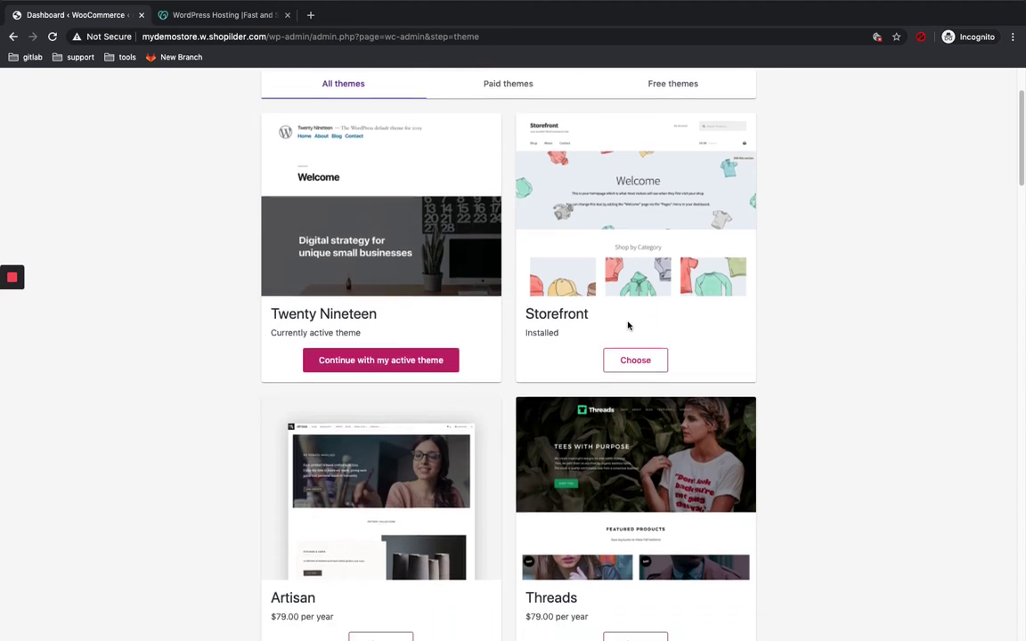
scroll(628, 326, up, 1)
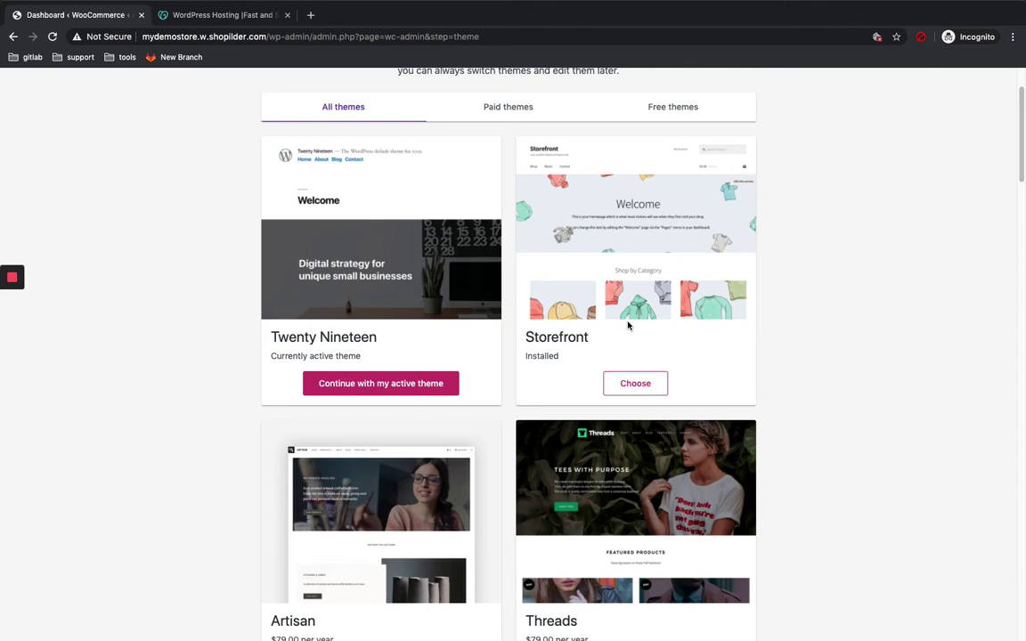
scroll(628, 326, down, 1)
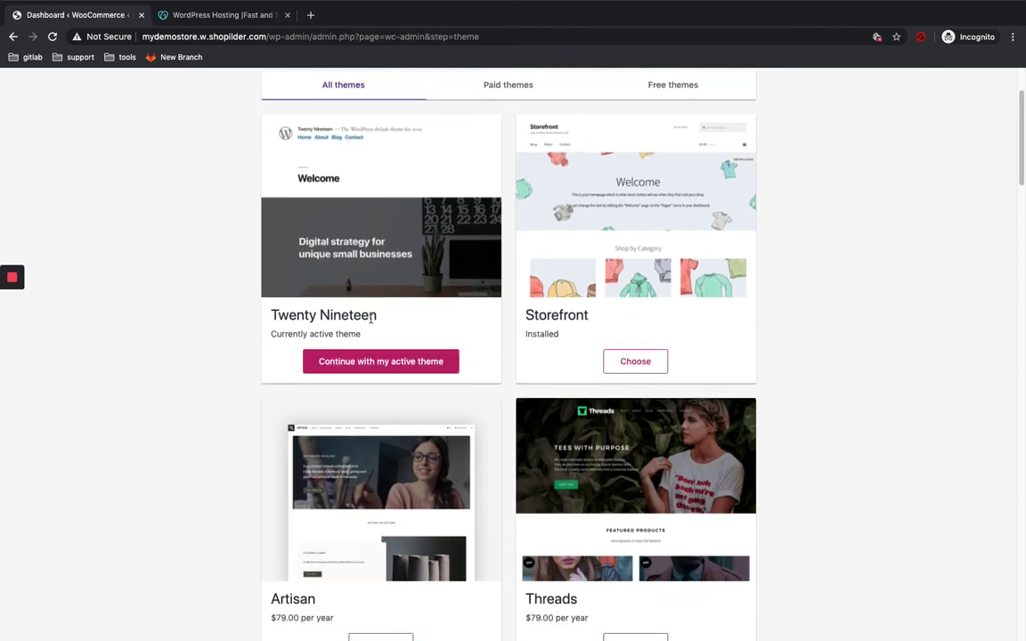
scroll(373, 318, down, 1)
scroll(371, 318, down, 1)
scroll(389, 300, down, 1)
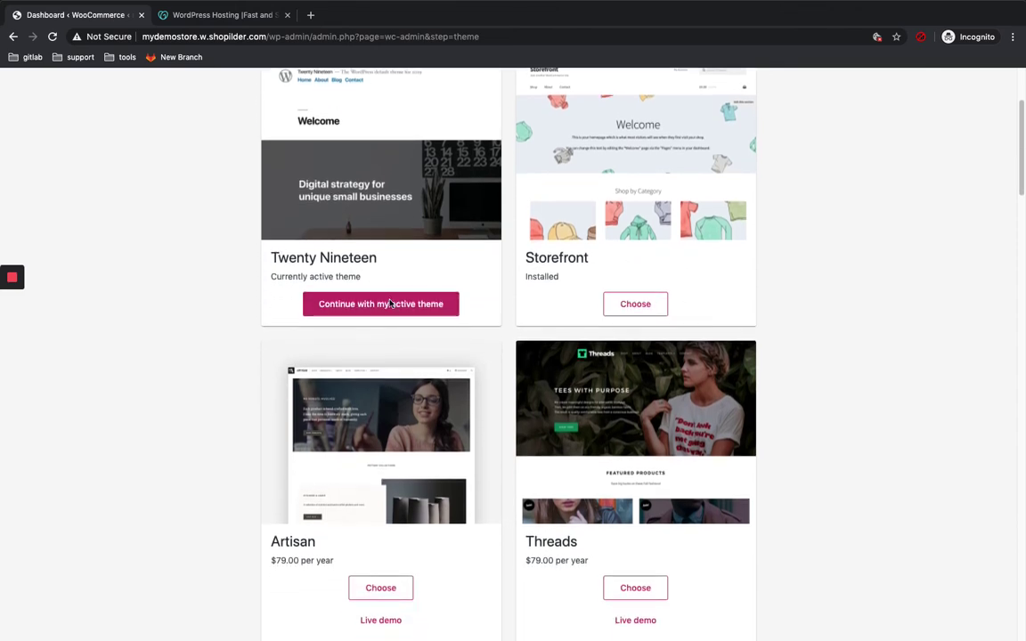
scroll(669, 383, down, 10)
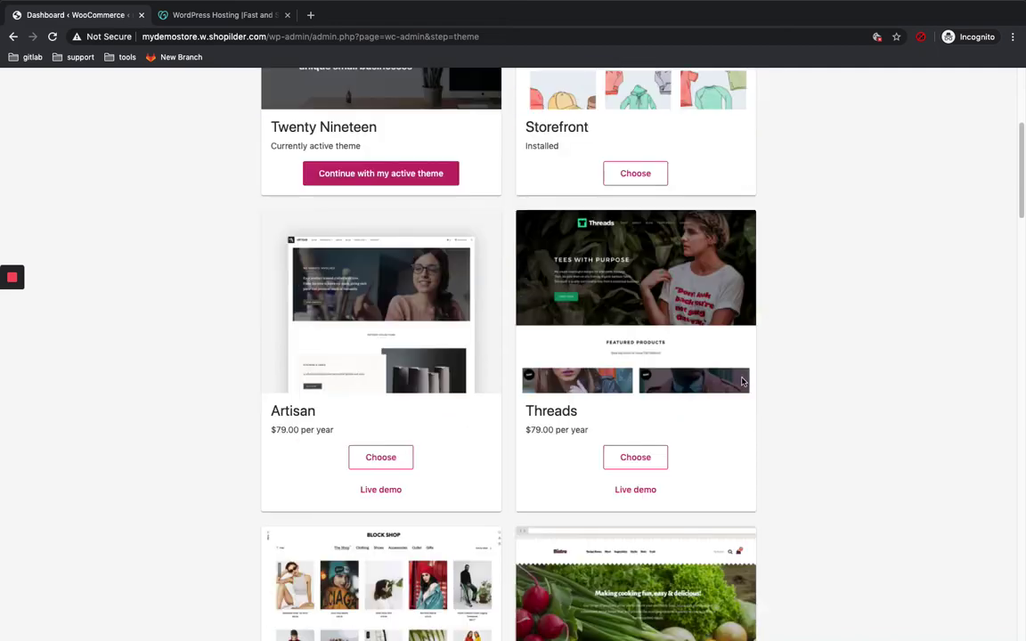
scroll(564, 459, down, 5)
scroll(782, 329, up, 1)
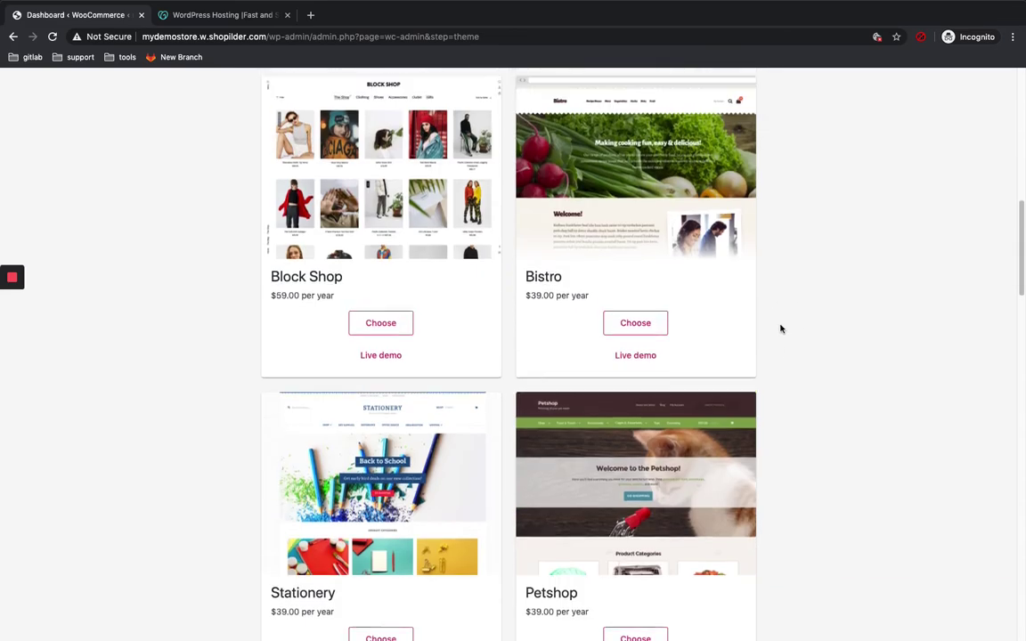
scroll(691, 254, up, 1)
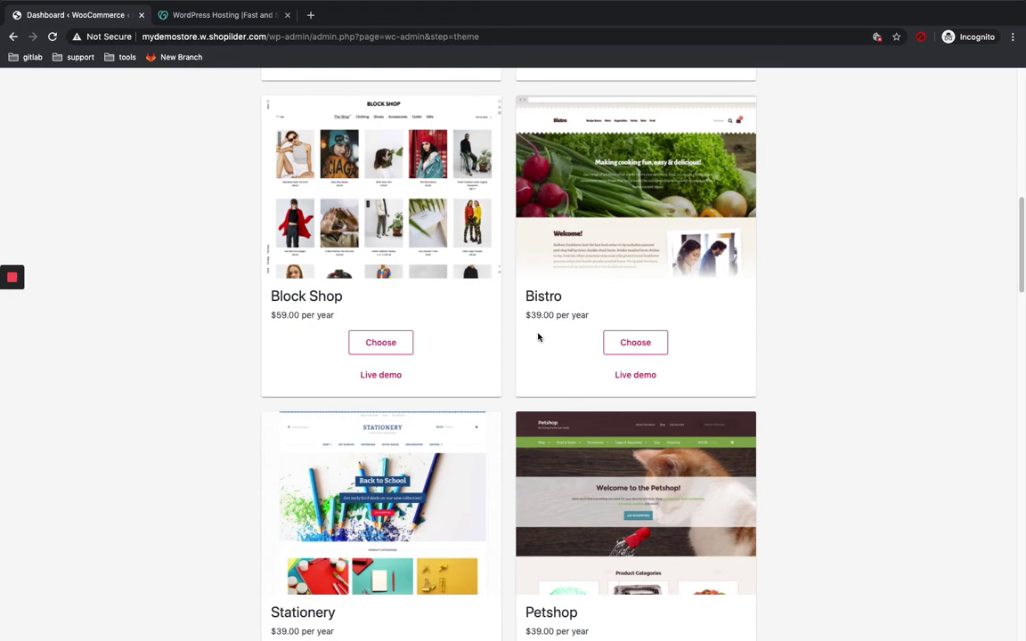
scroll(539, 337, down, 13)
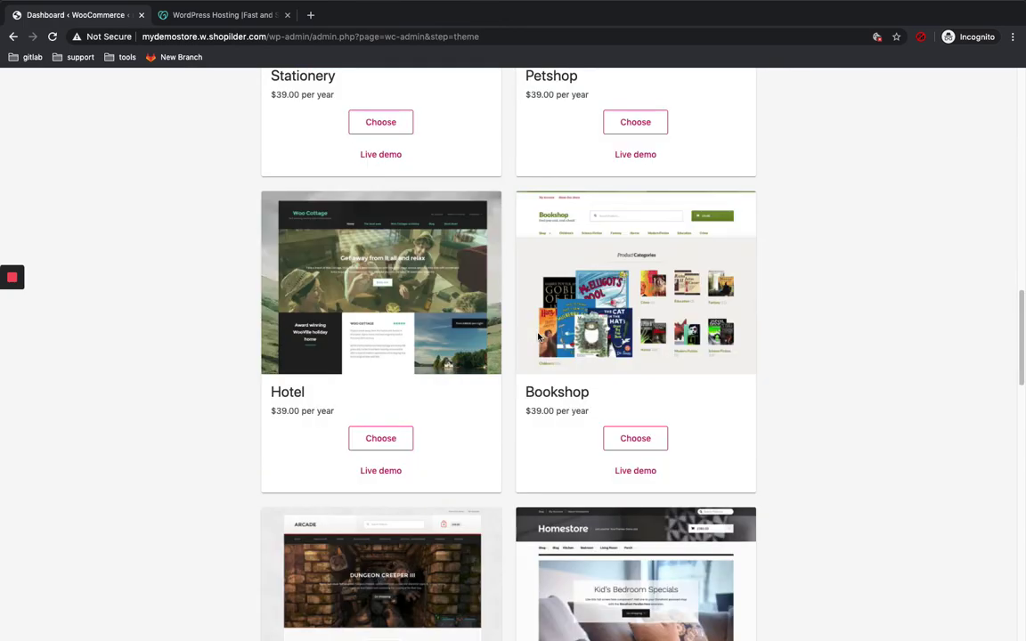
scroll(538, 336, down, 20)
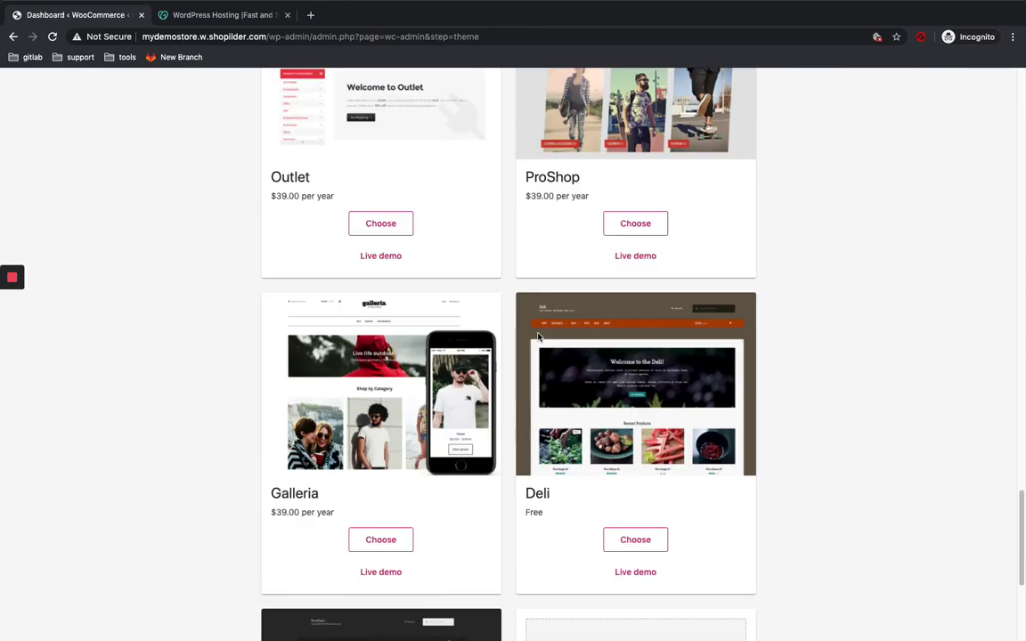
scroll(538, 337, down, 2)
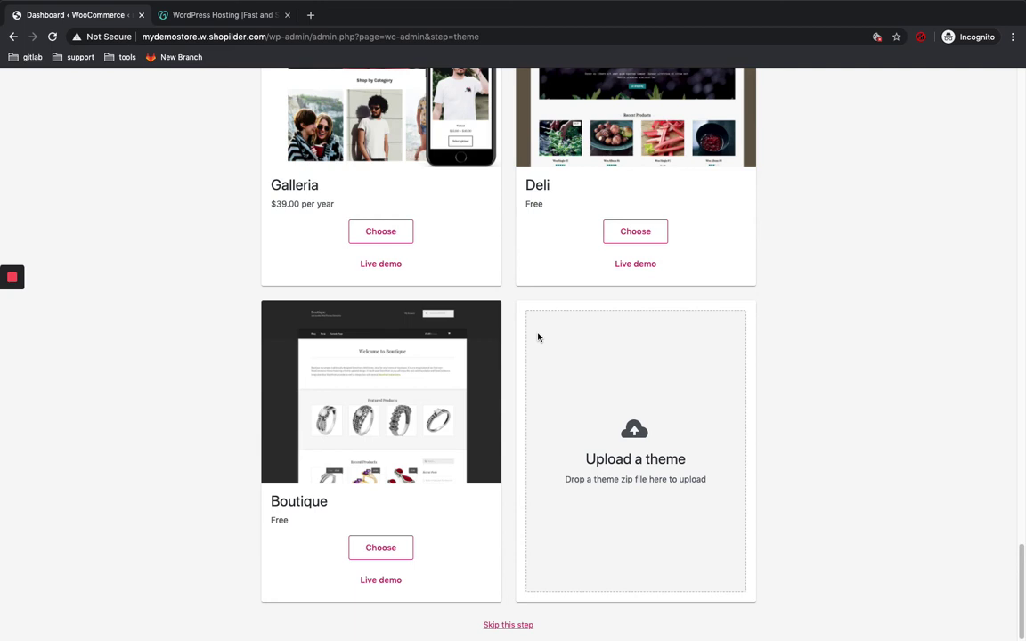
Step: Skip the theme choice, accept installing Jetpack and WooCommerce Services, and dismiss the almost-there message
click(520, 626)
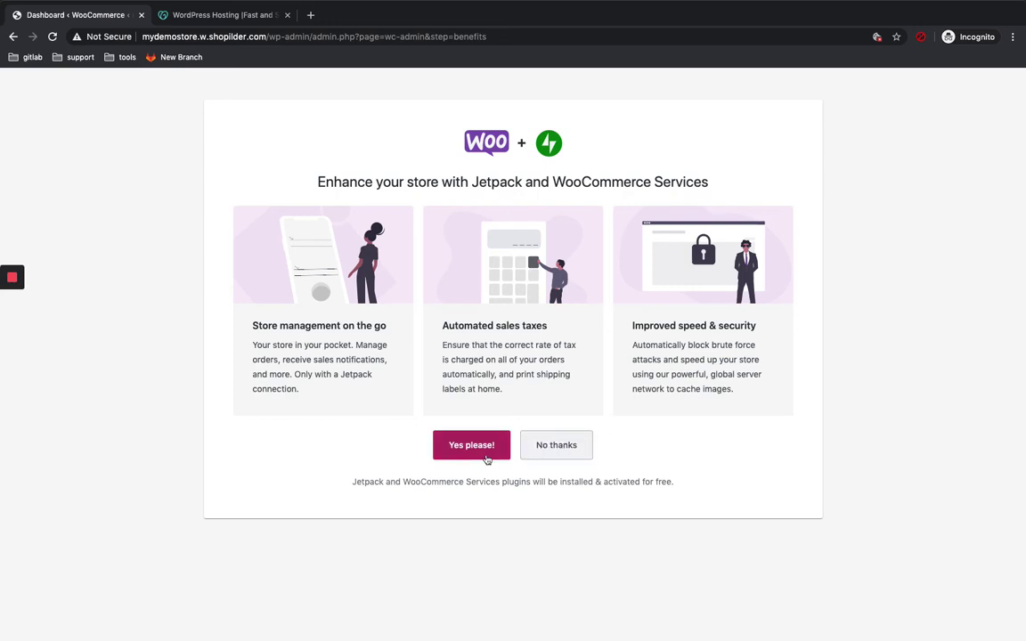
click(538, 450)
click(472, 447)
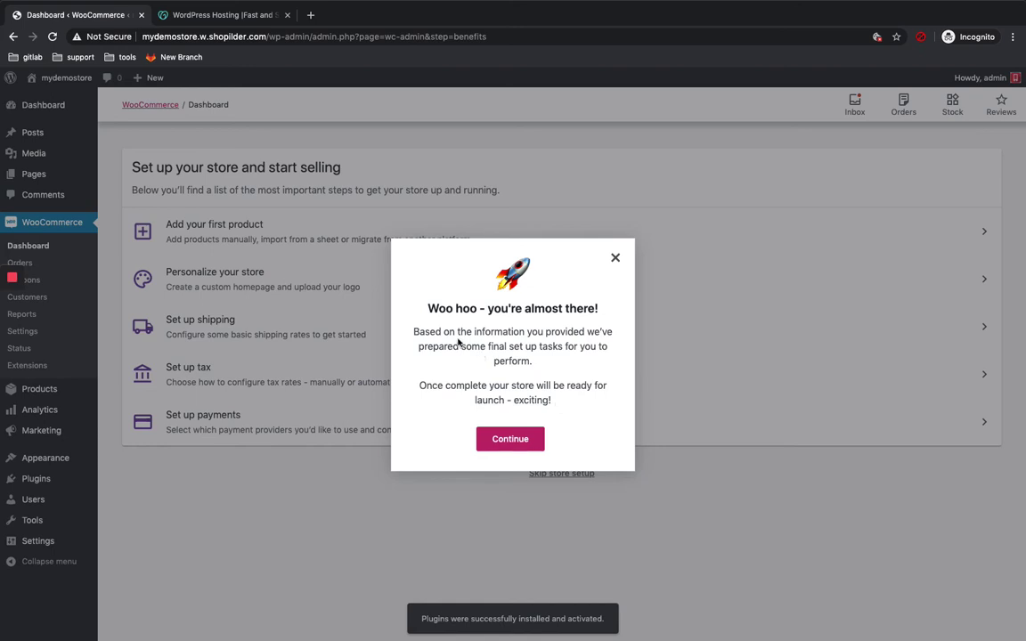
click(509, 438)
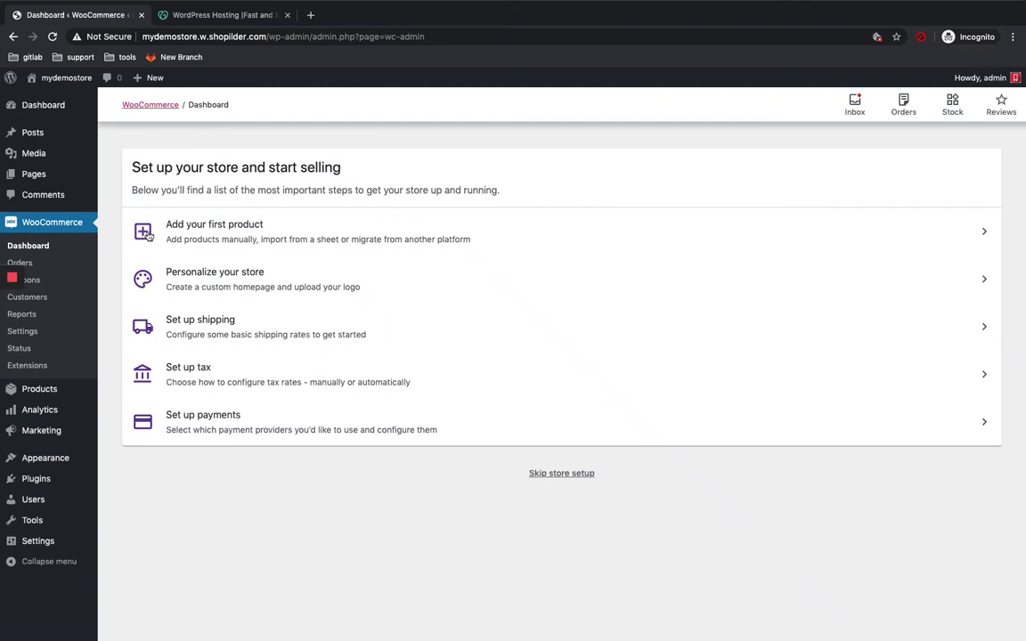
Step: Open the 'Add your first product' task with its manual, CSV import and migrate options
click(148, 234)
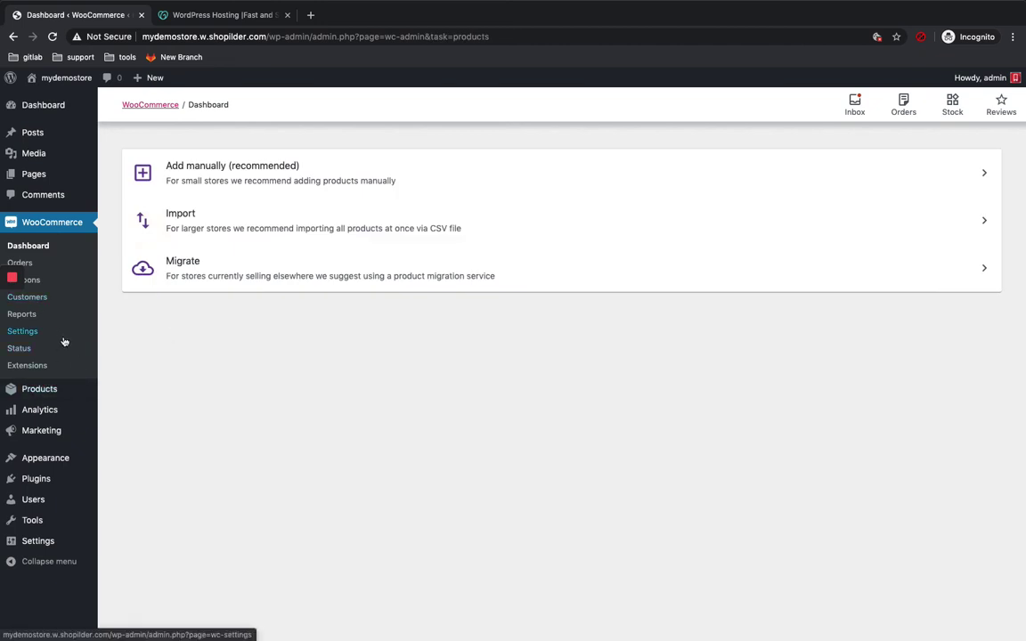
mouse_move(49, 398)
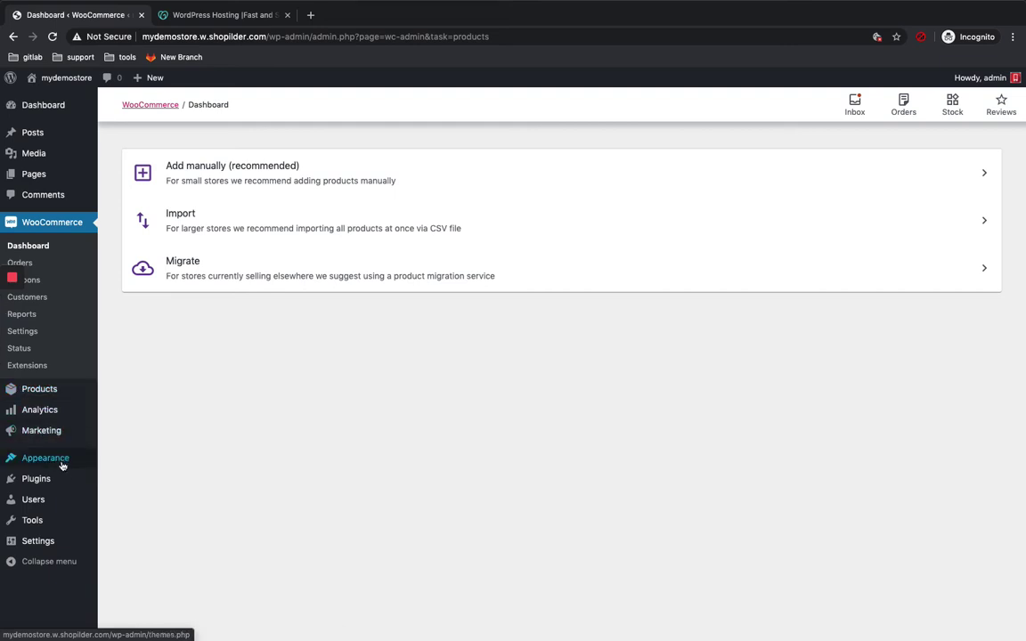
mouse_move(54, 458)
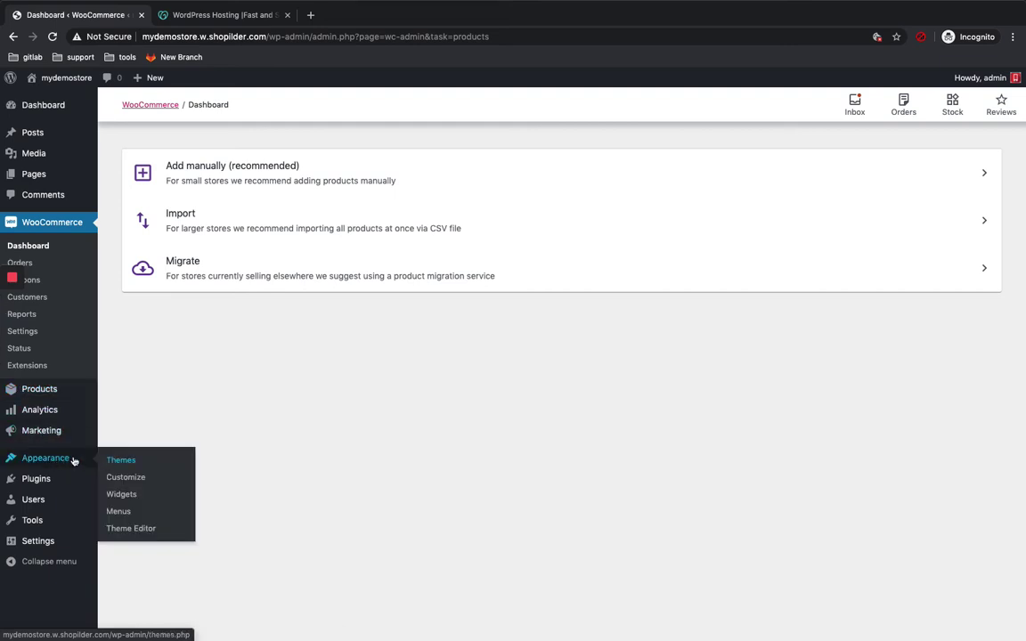
Step: Go to Appearance > Themes, where Twenty Nineteen is the active theme
click(122, 460)
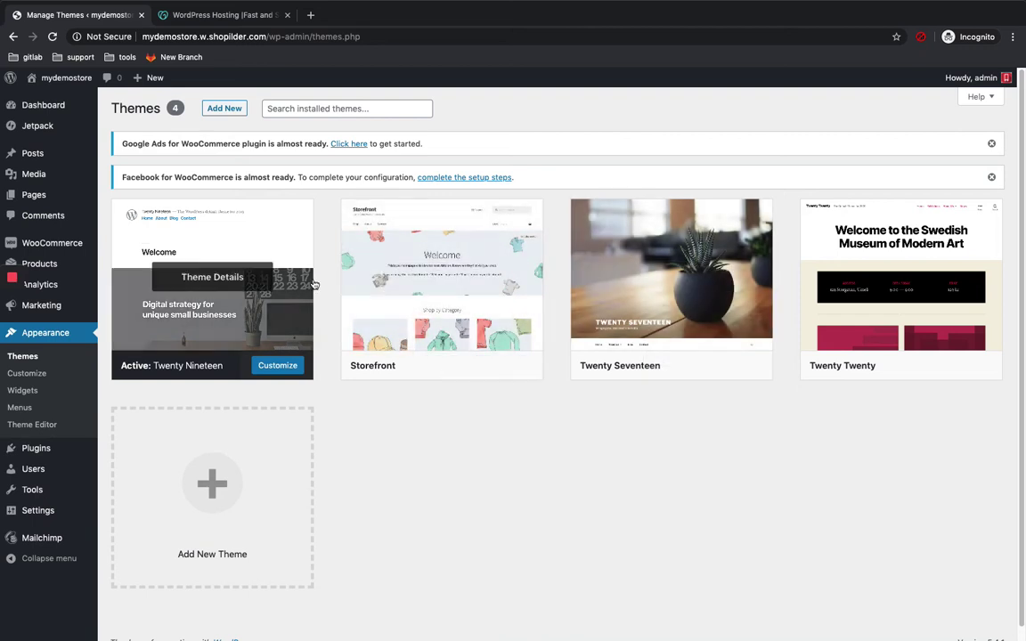
mouse_move(434, 297)
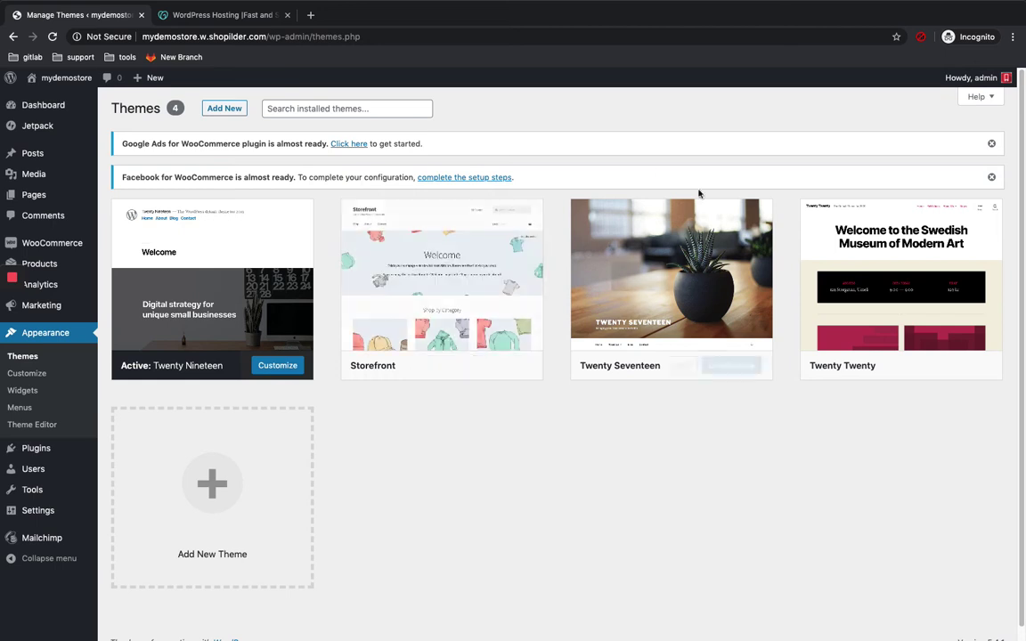
Step: Search the theme directory for 'storefront' and activate the Storefront theme
click(233, 114)
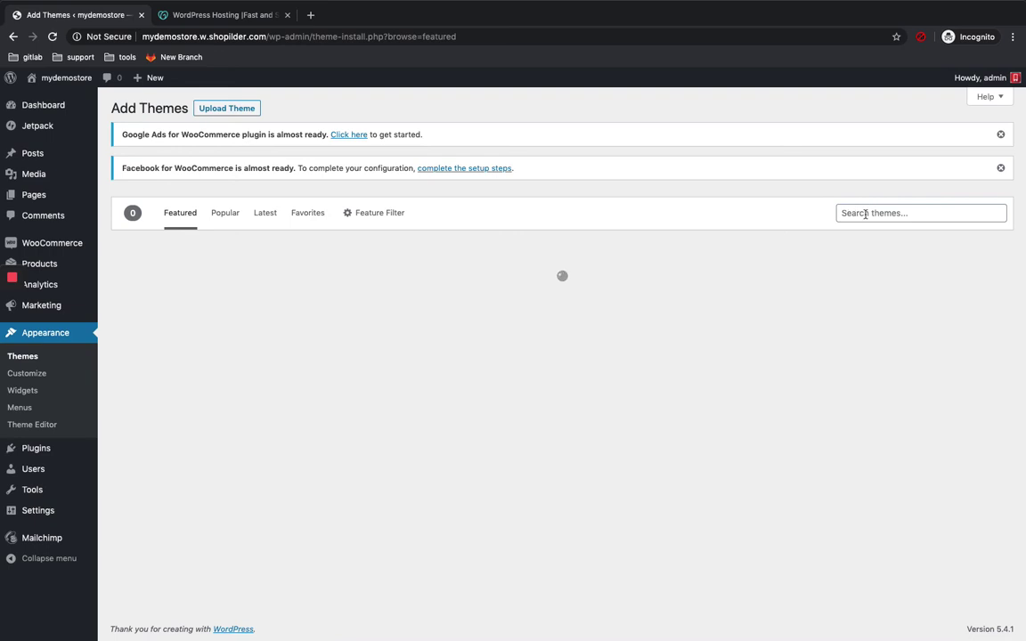
click(865, 213)
text(s)
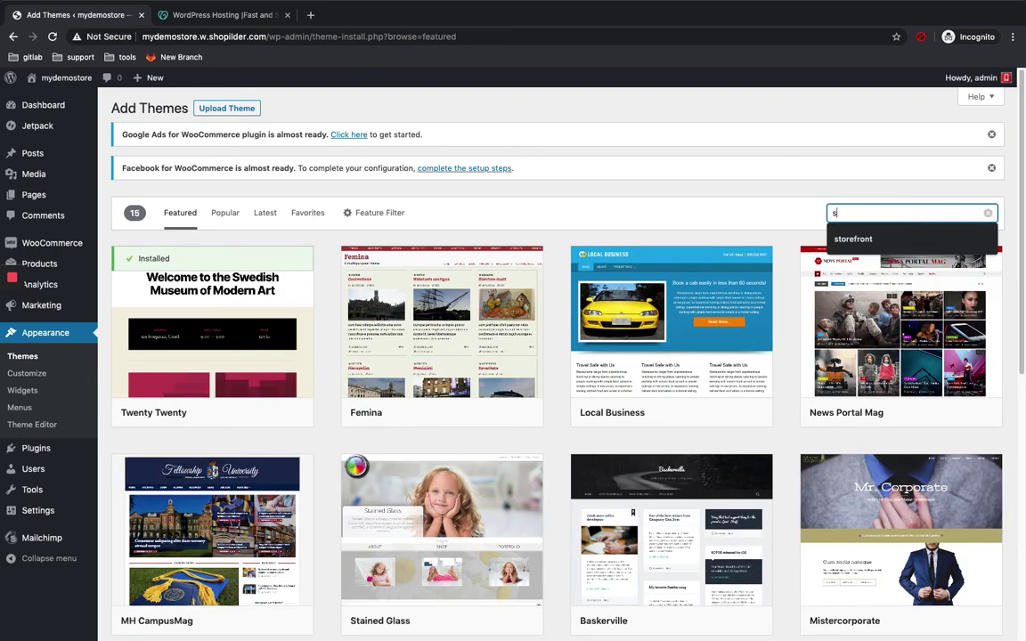
text(torefornt)
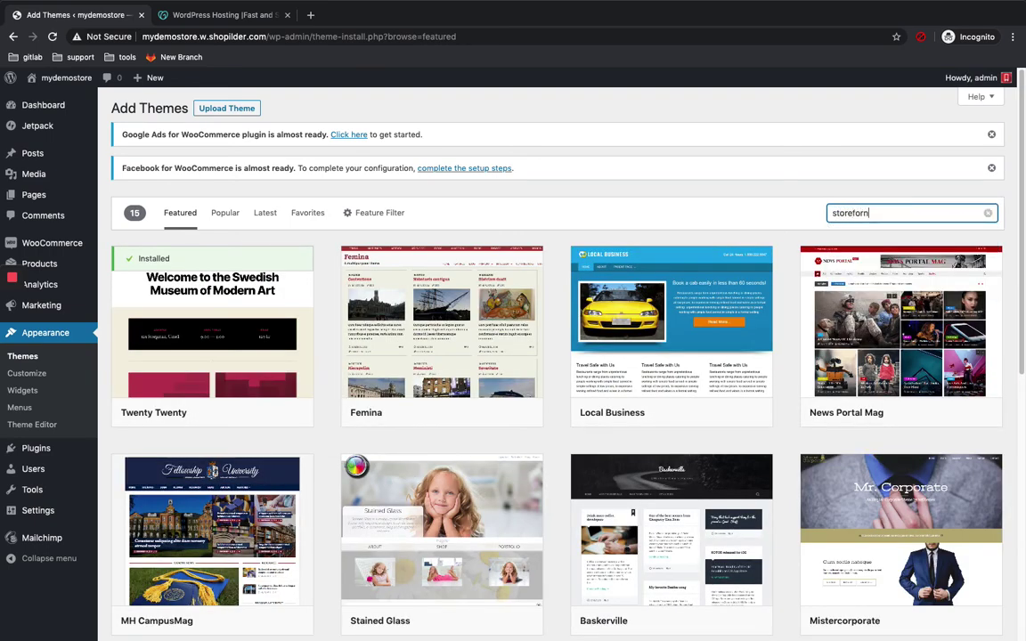
key(BackSpace)
key(BackSpace)
key(BackSpace)
key(BackSpace)
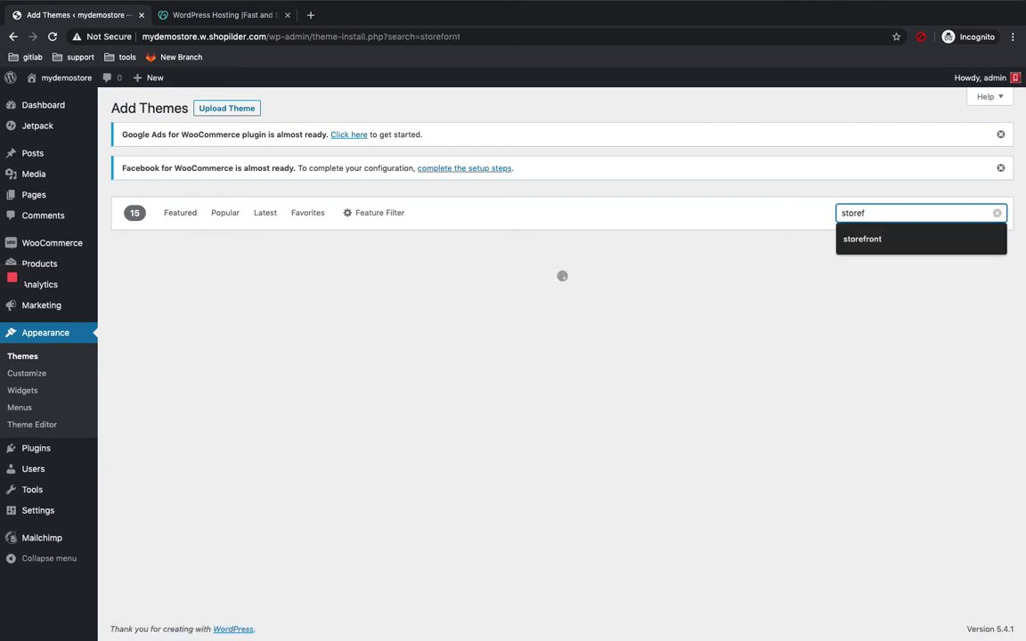
text(ront)
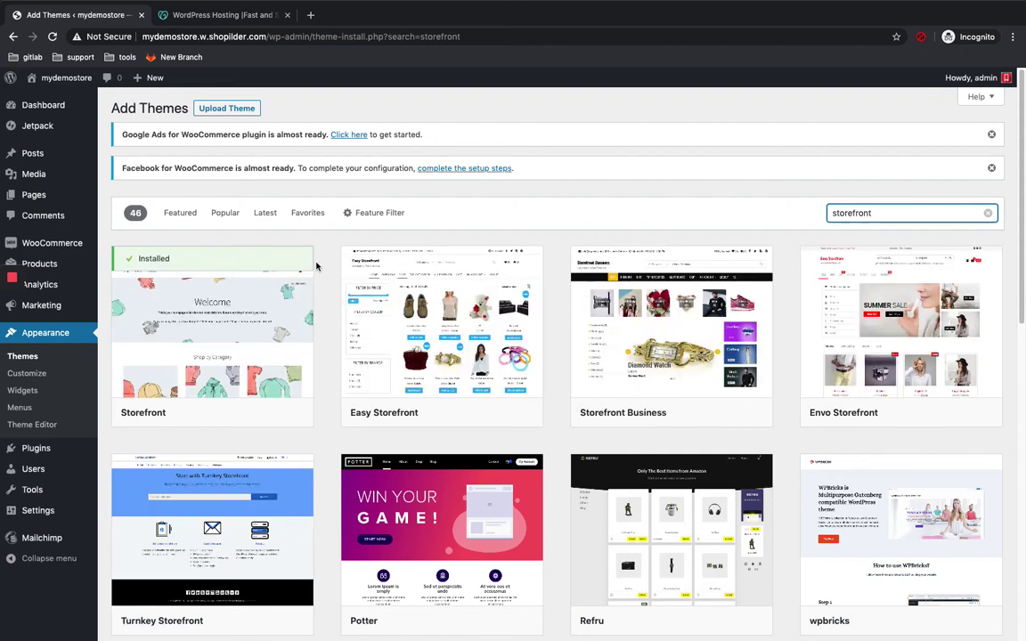
scroll(527, 195, down, 1)
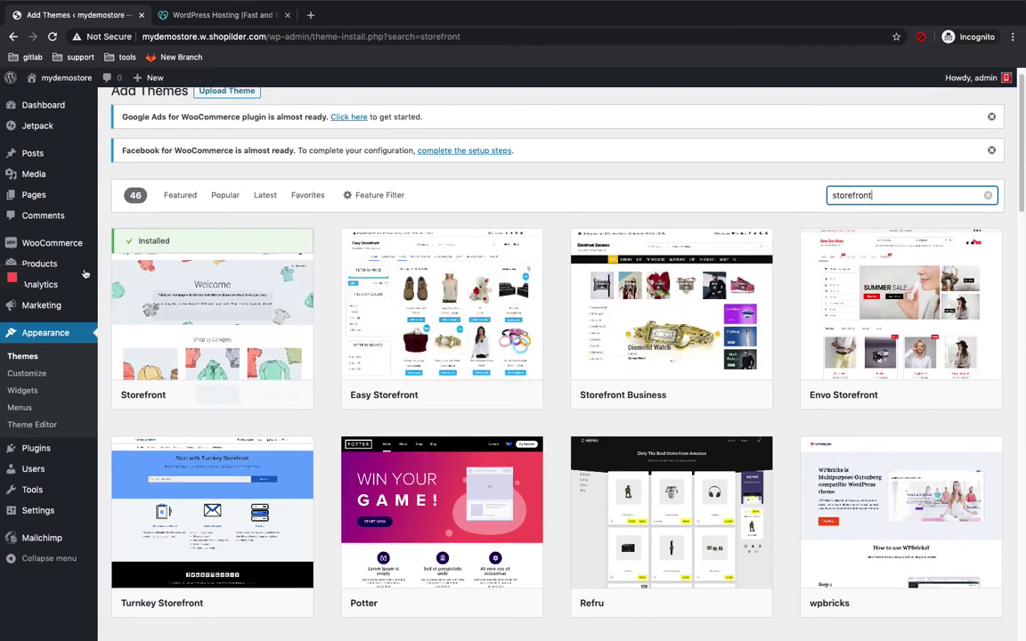
mouse_move(178, 294)
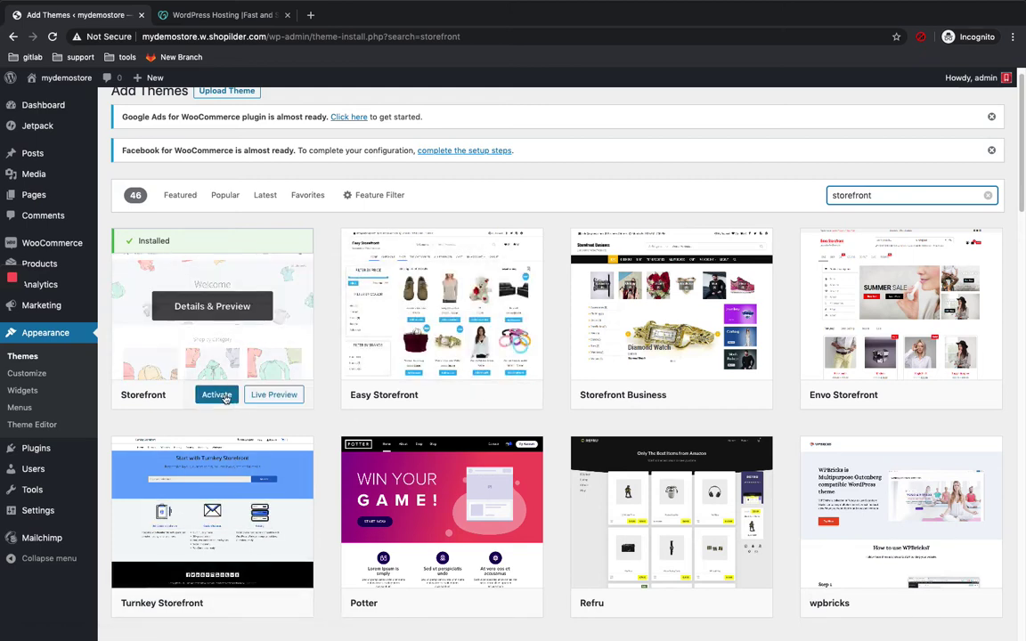
click(225, 397)
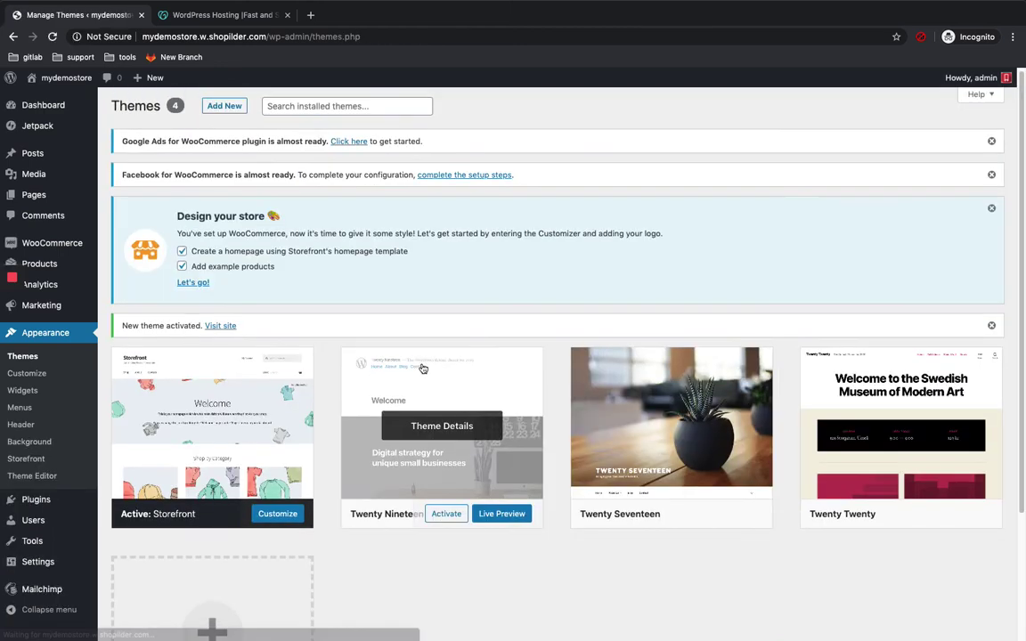
Step: Follow the 'Let's go!' design notice to launch Storefront homepage creation with example products
scroll(339, 433, down, 2)
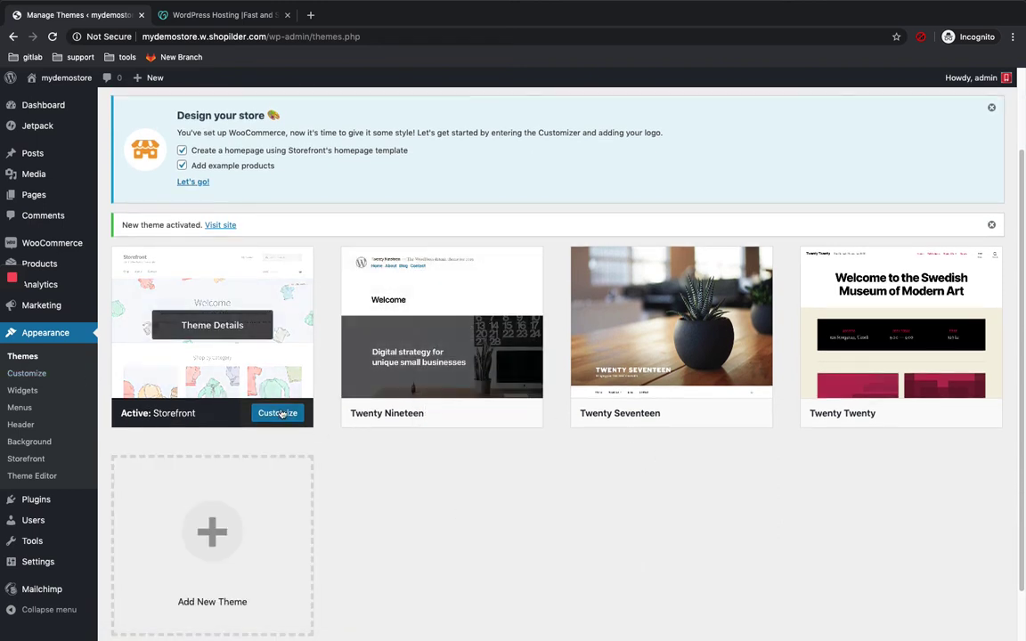
scroll(5, 276, down, 1)
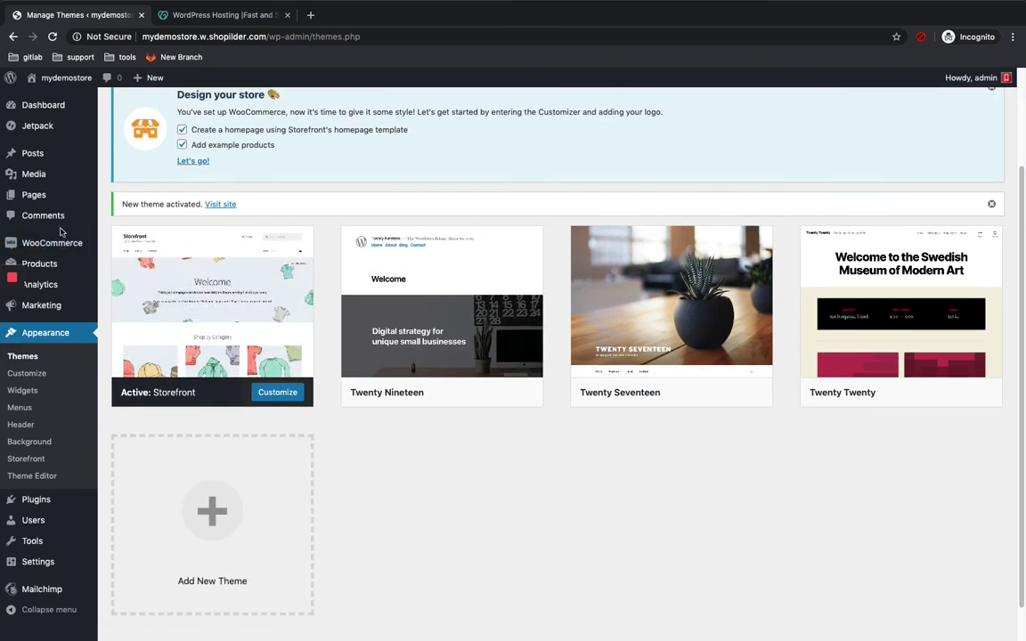
mouse_move(64, 239)
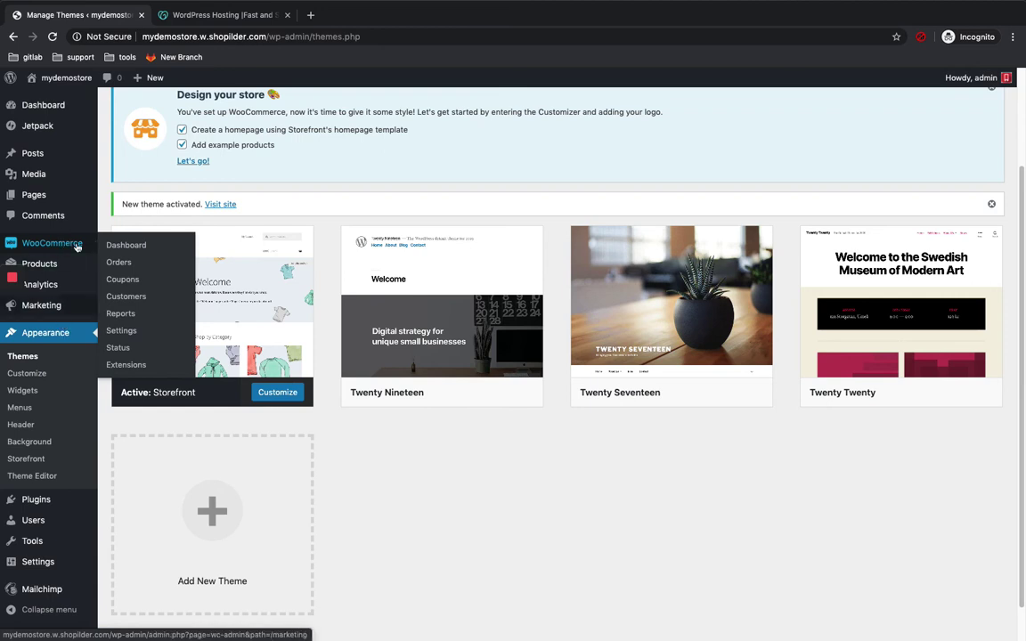
click(92, 241)
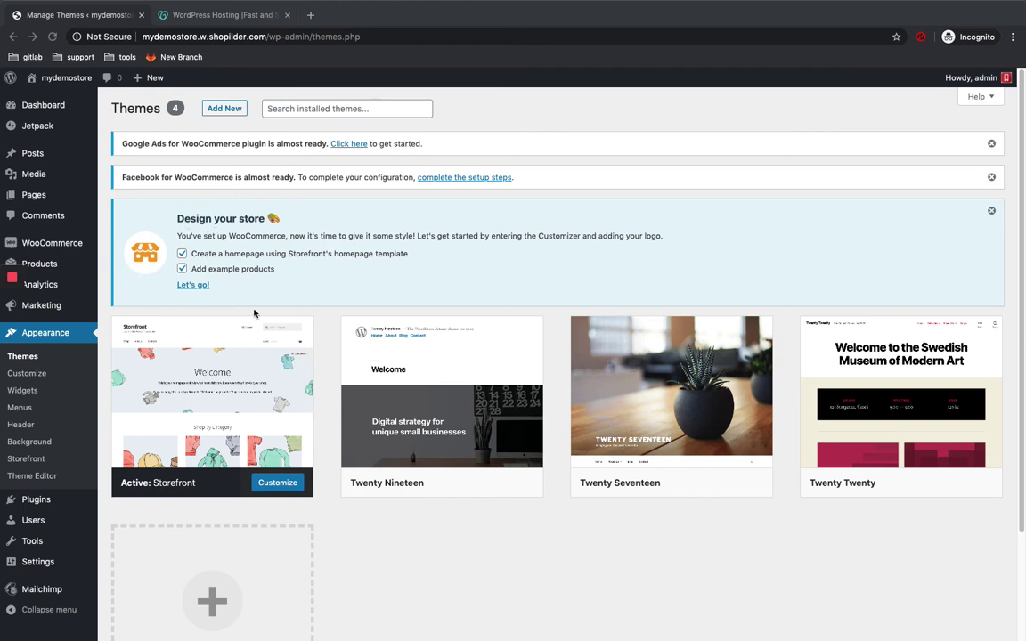
scroll(208, 252, down, 1)
scroll(214, 254, down, 3)
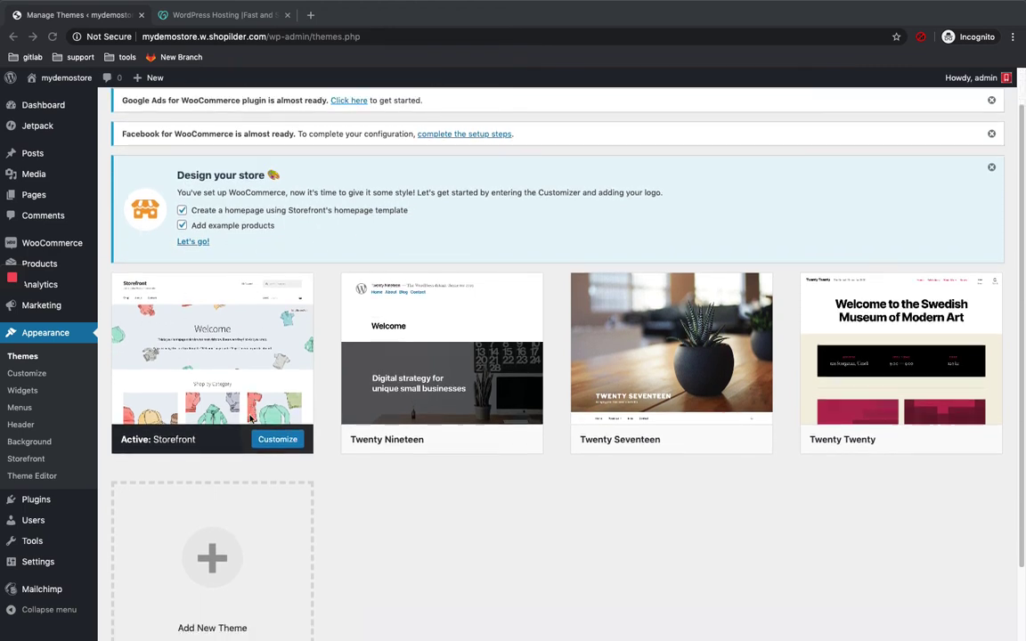
scroll(313, 269, up, 4)
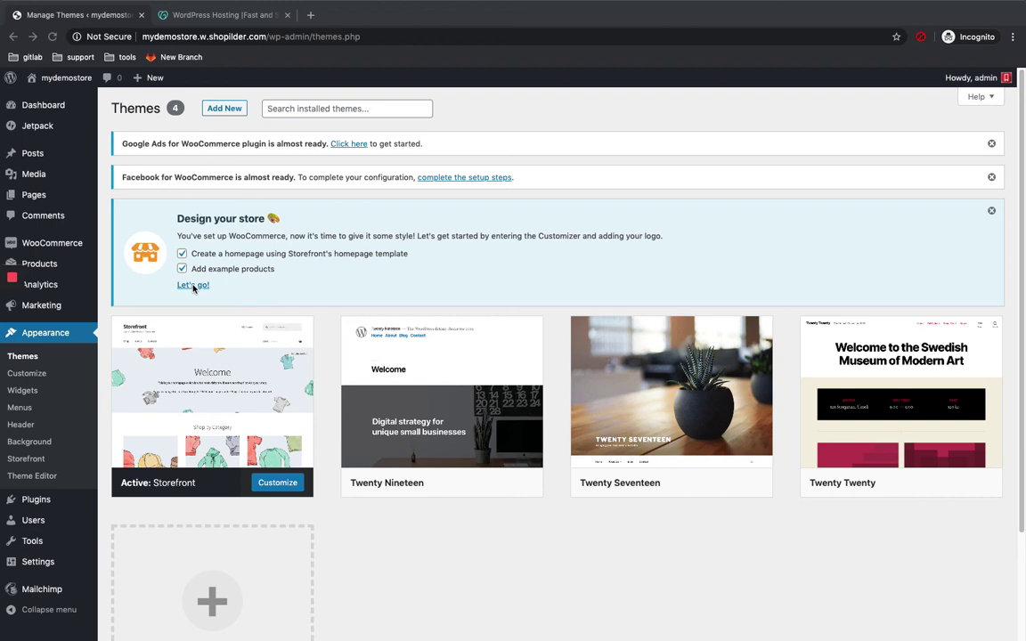
click(192, 286)
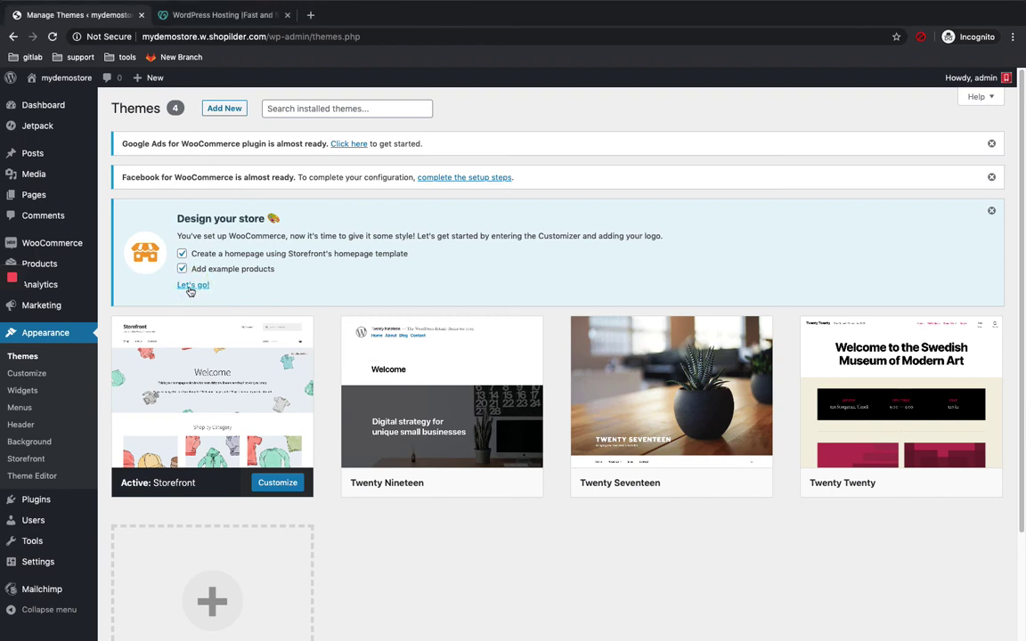
click(191, 287)
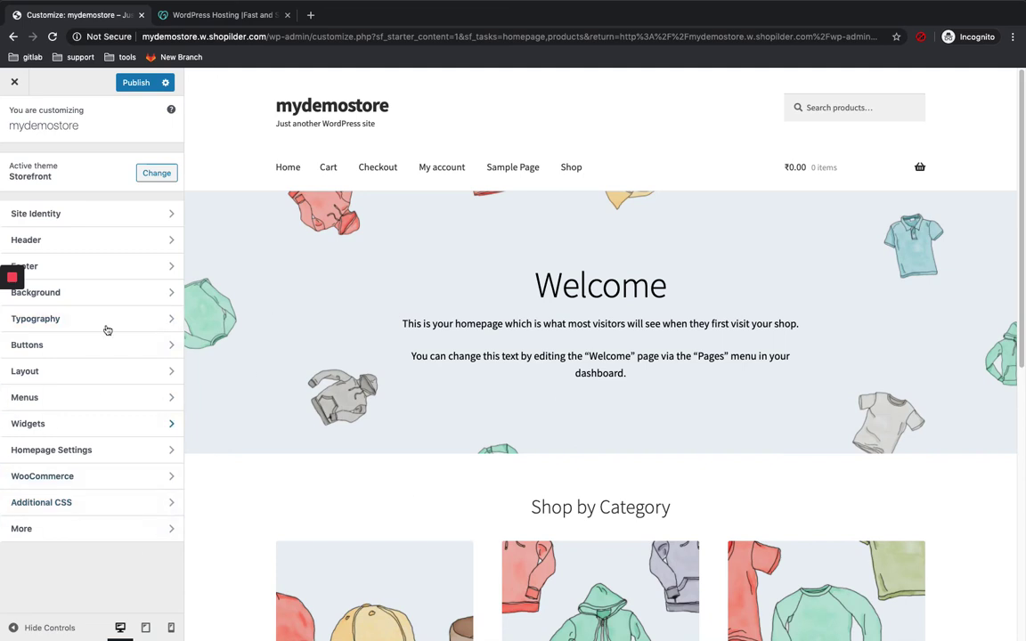
Step: Publish the Customizer changes for the new Storefront homepage
click(142, 90)
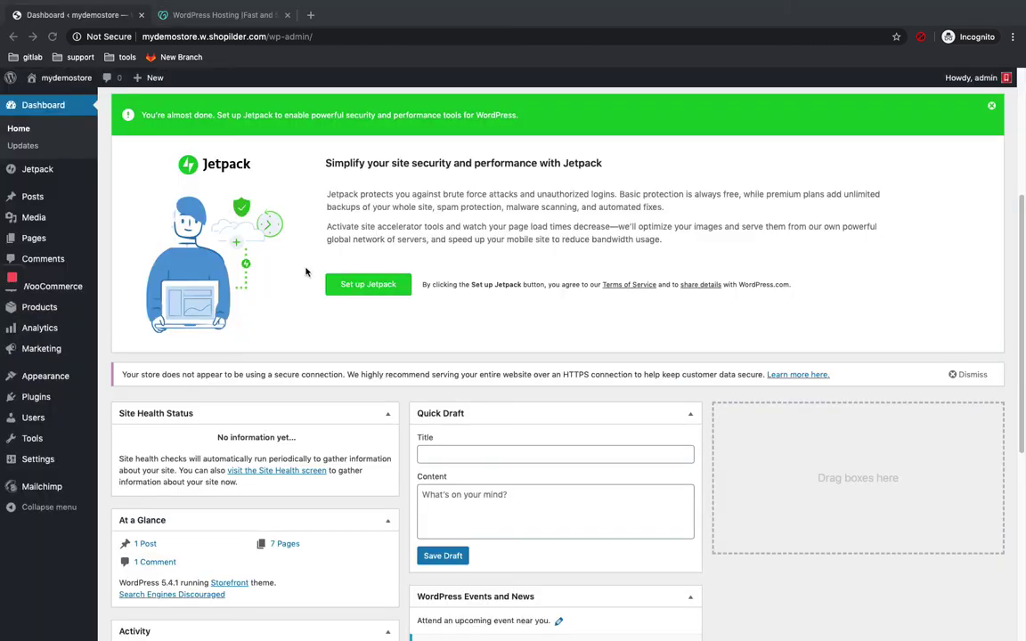
Step: Go to Products > All Products in the admin sidebar
scroll(306, 272, down, 1)
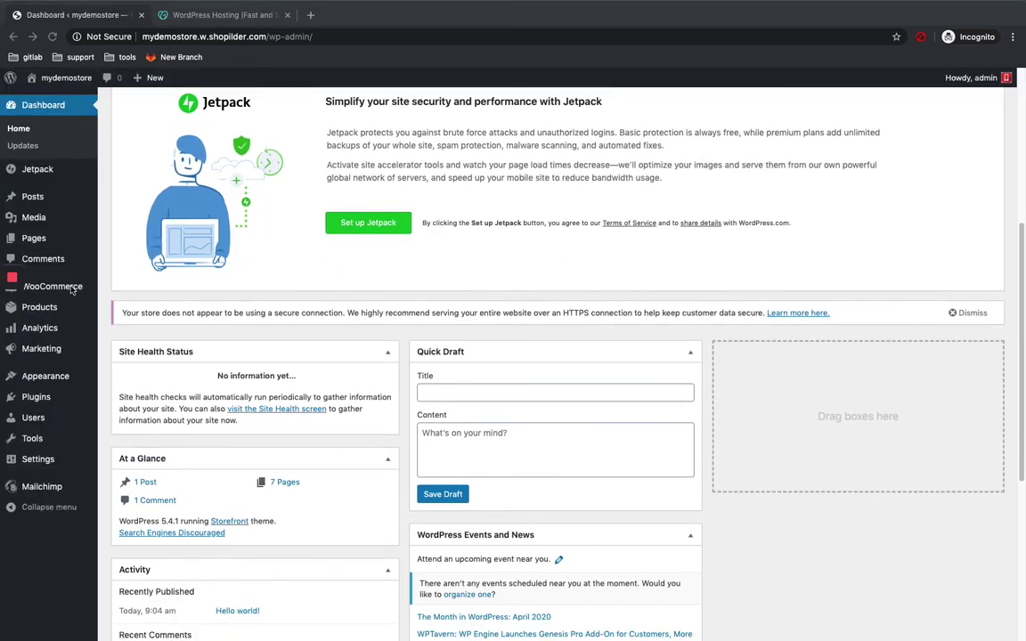
scroll(72, 290, down, 1)
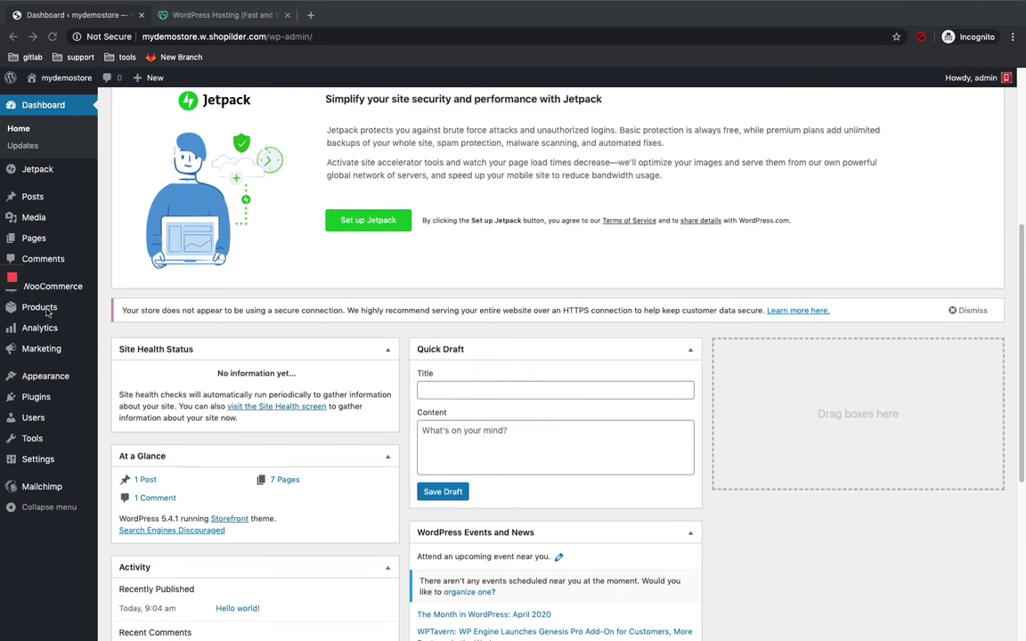
mouse_move(48, 309)
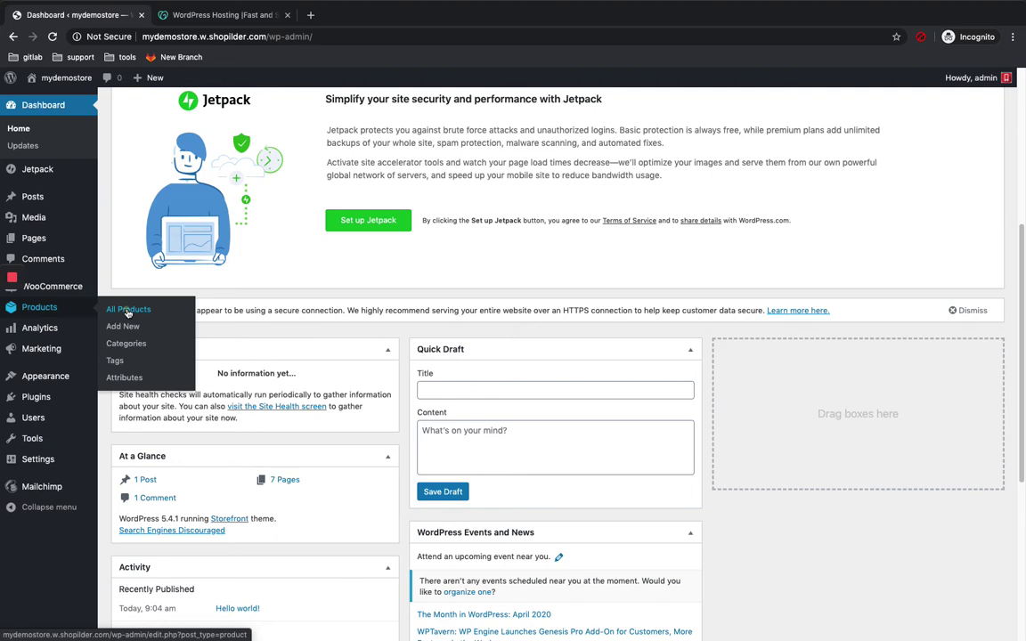
click(127, 311)
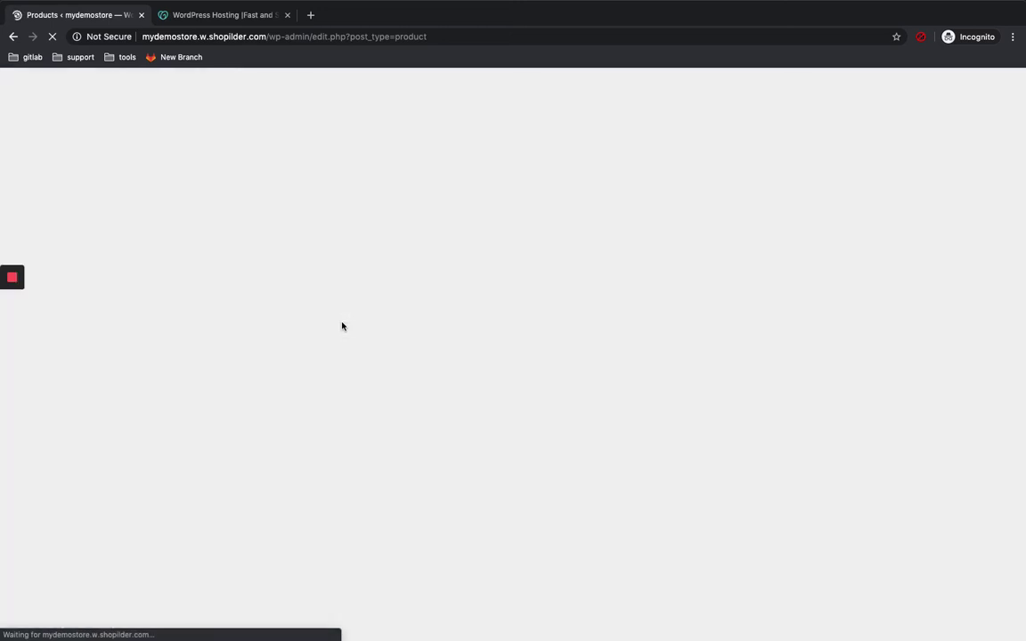
Step: Open the CSV product importer from the Products list's Import button
scroll(412, 286, down, 3)
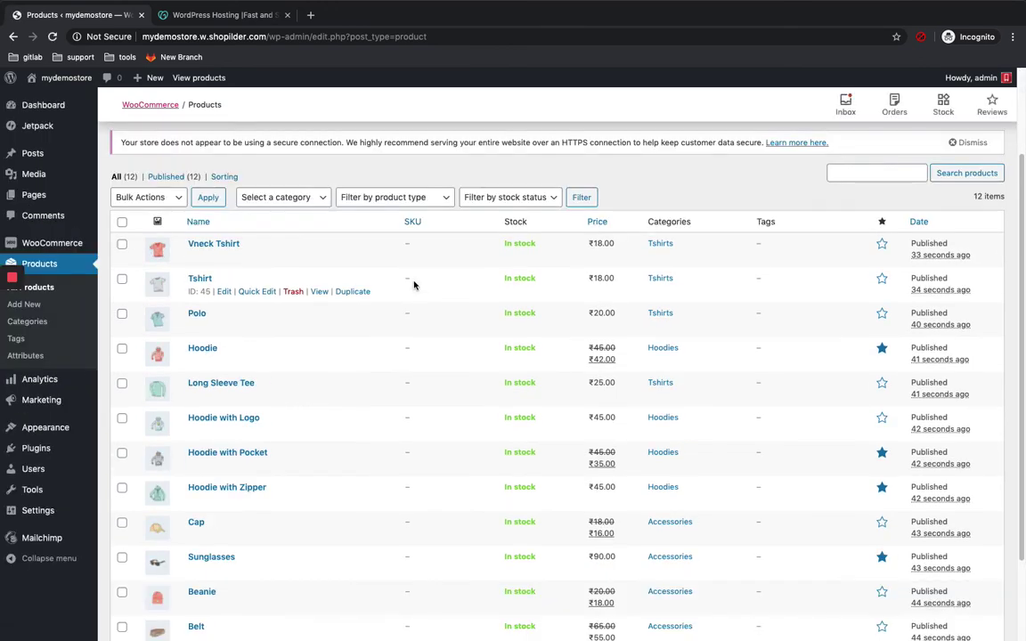
scroll(414, 285, down, 3)
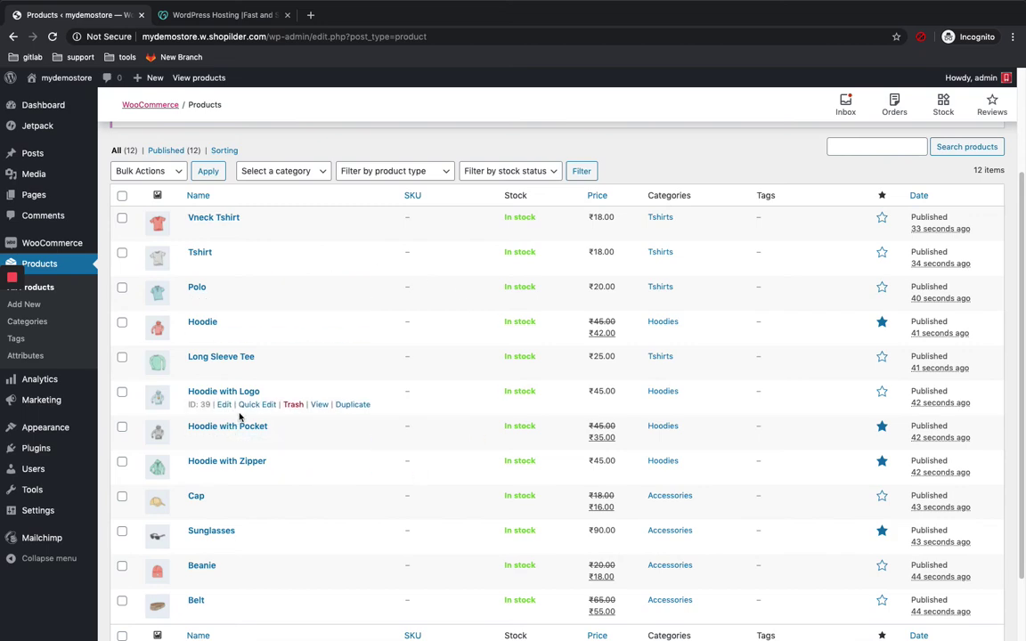
scroll(239, 416, up, 2)
scroll(239, 416, down, 2)
scroll(239, 416, up, 5)
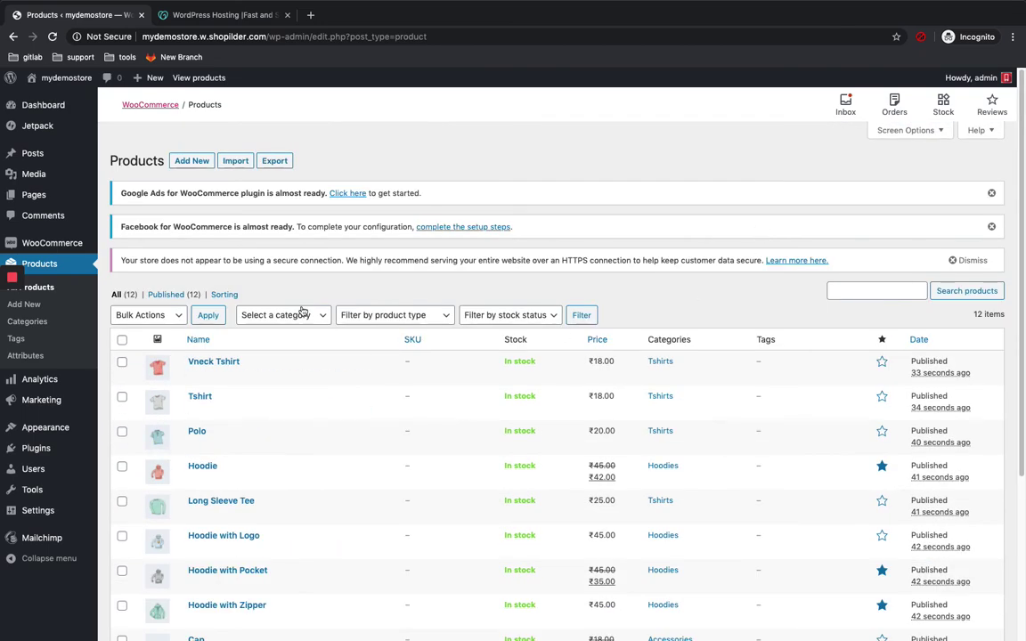
click(235, 163)
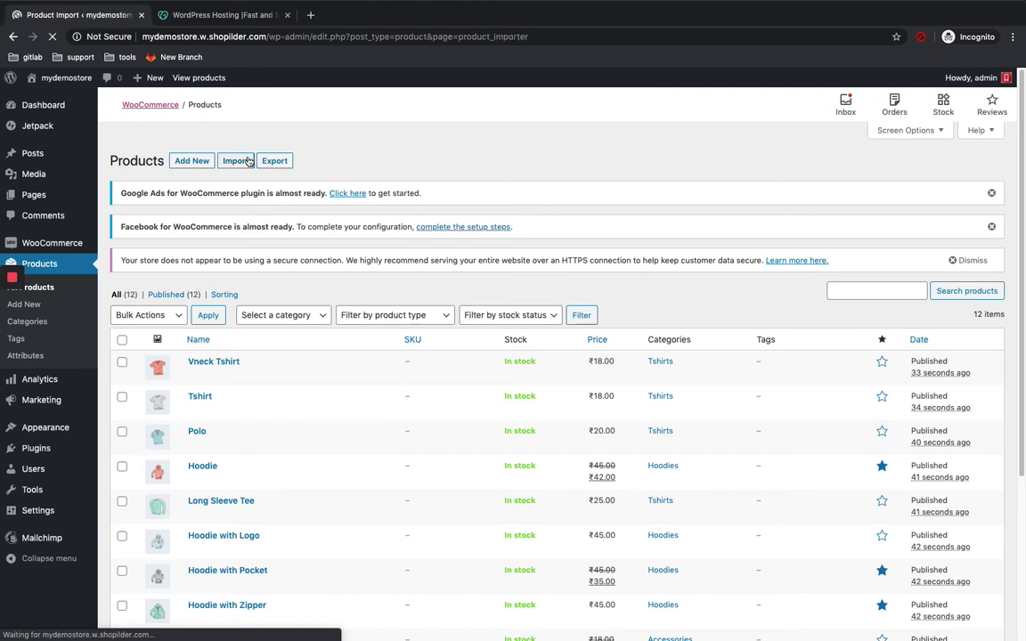
mouse_move(3, 304)
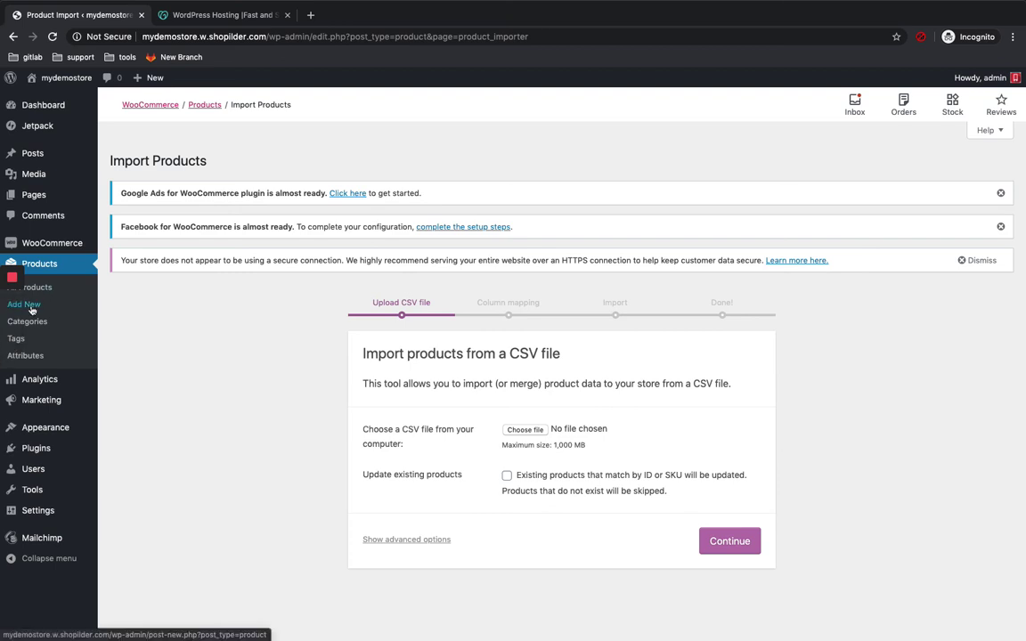
Step: Start a new product titled 'chilly'
click(31, 307)
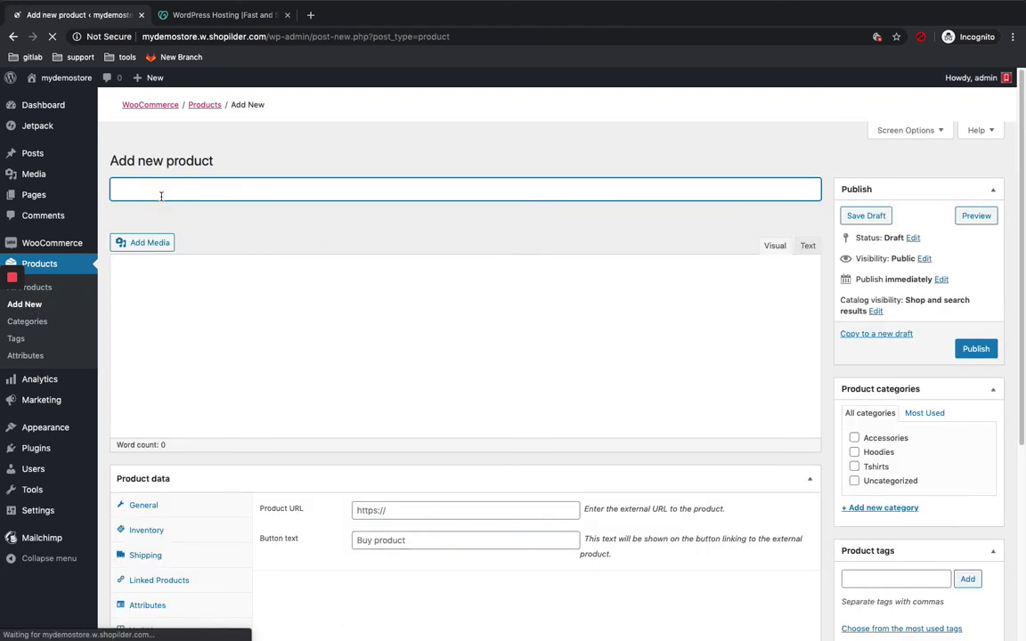
text(chilly)
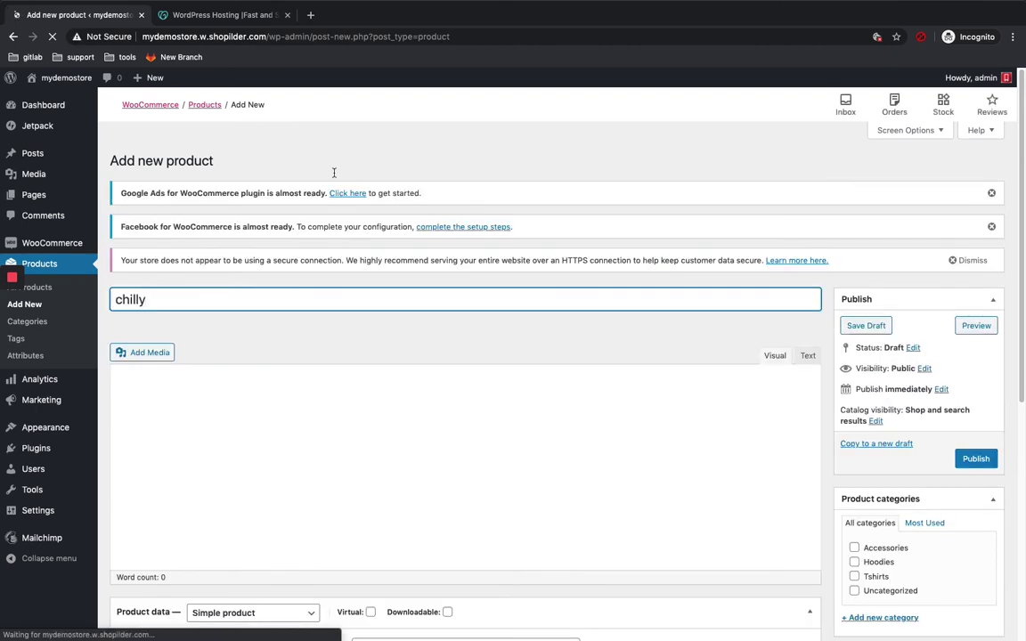
click(328, 389)
Step: Give the product a regular price of 20 and a sale price of 18
scroll(372, 320, down, 3)
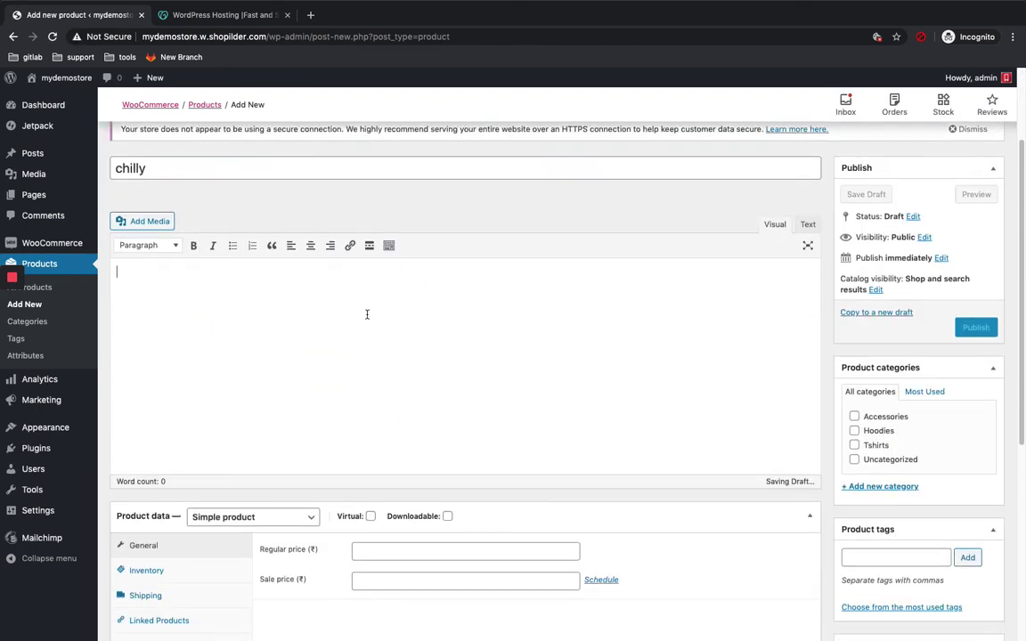
scroll(366, 315, down, 2)
click(413, 446)
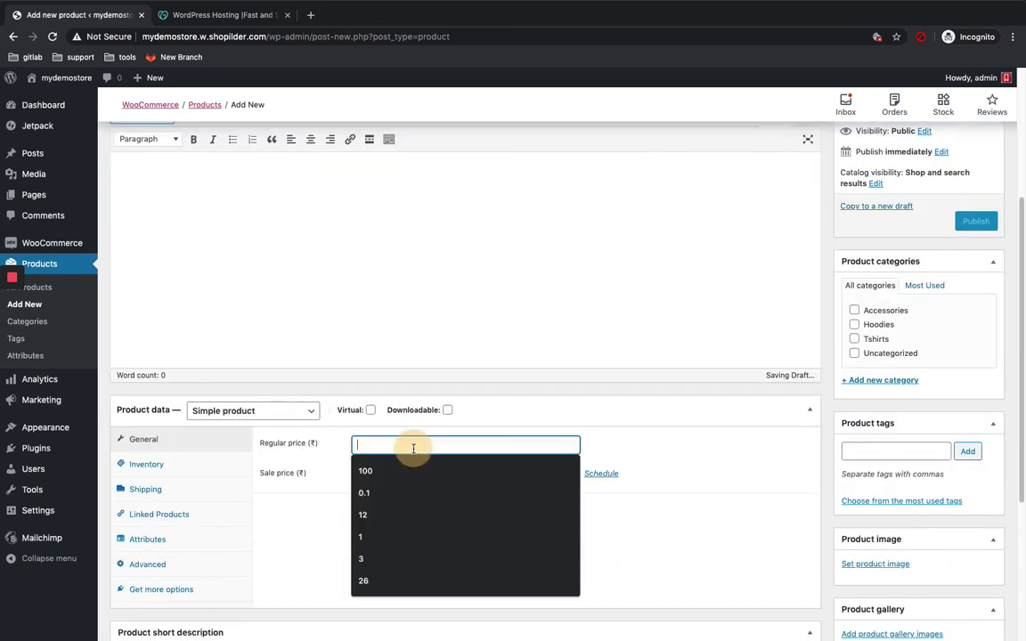
text(20)
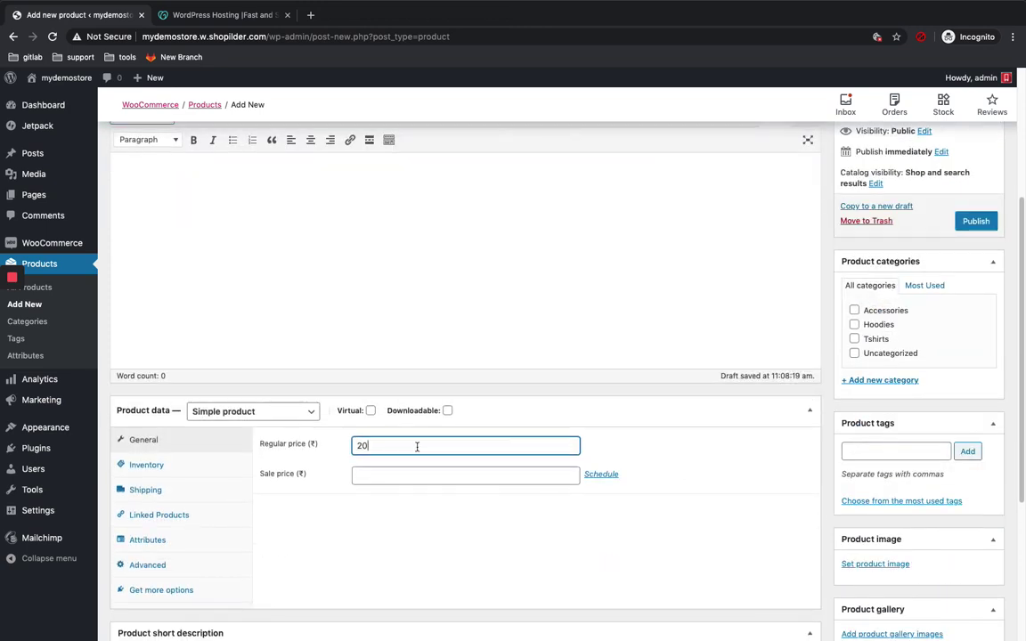
click(418, 475)
text(18)
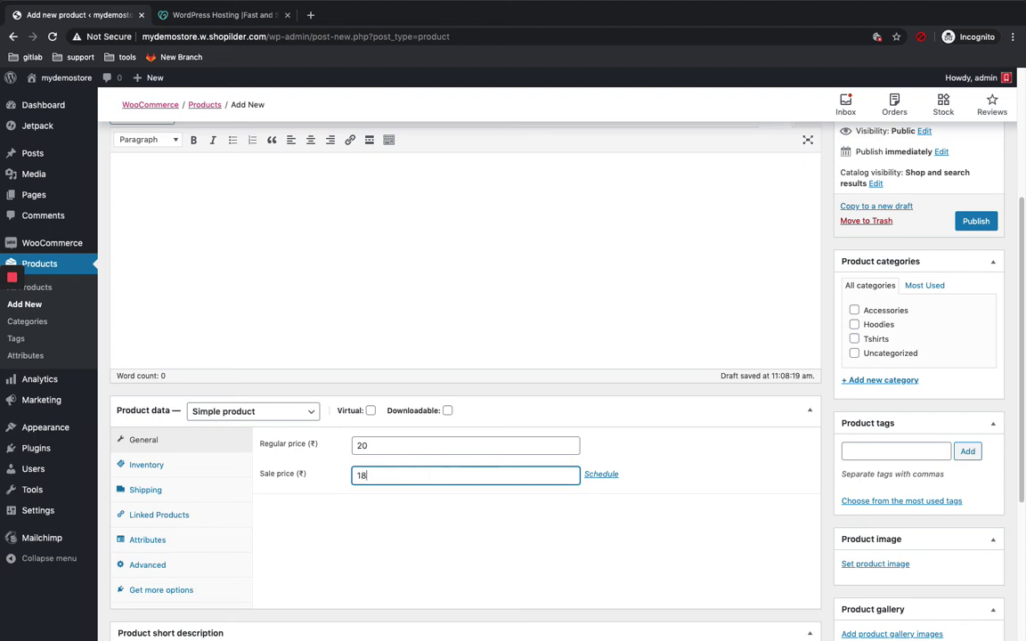
scroll(700, 570, down, 1)
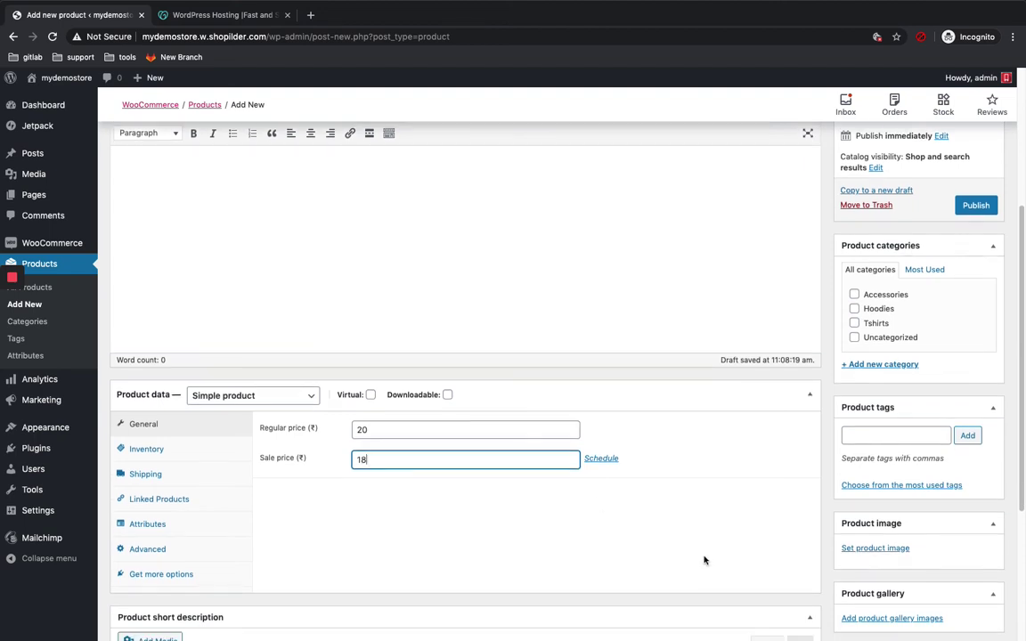
scroll(704, 559, down, 1)
Step: Set the grey hoodie-with-pocket picture from the Media Library as the product image
click(877, 527)
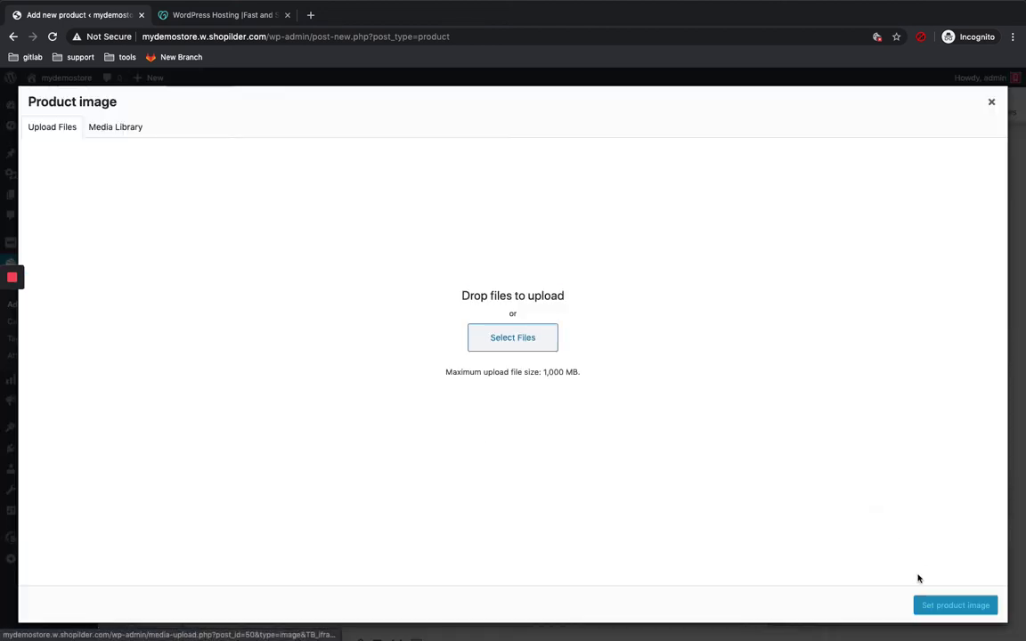
click(107, 130)
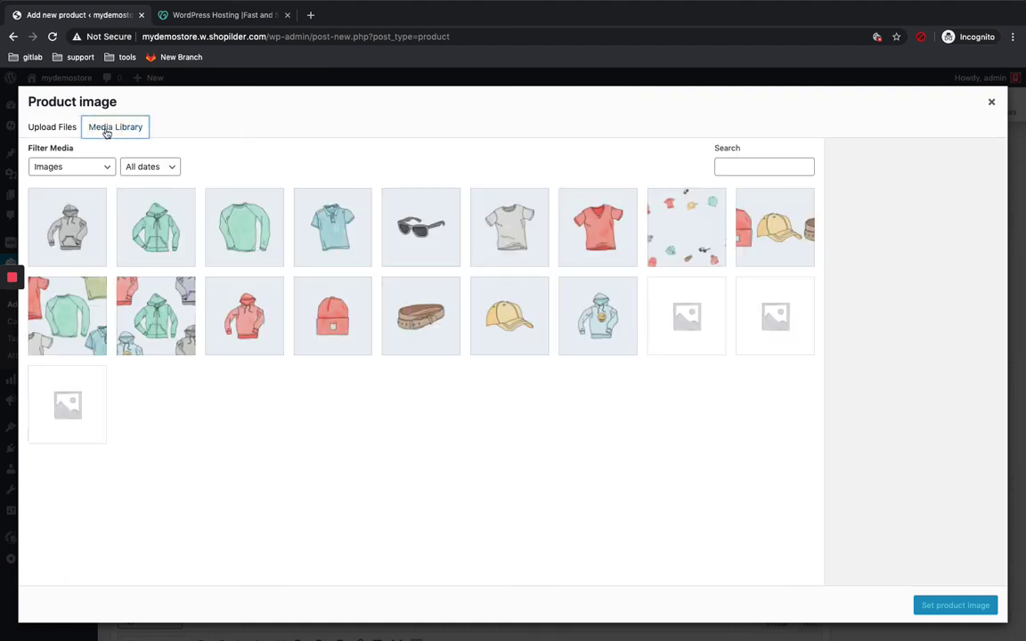
click(58, 228)
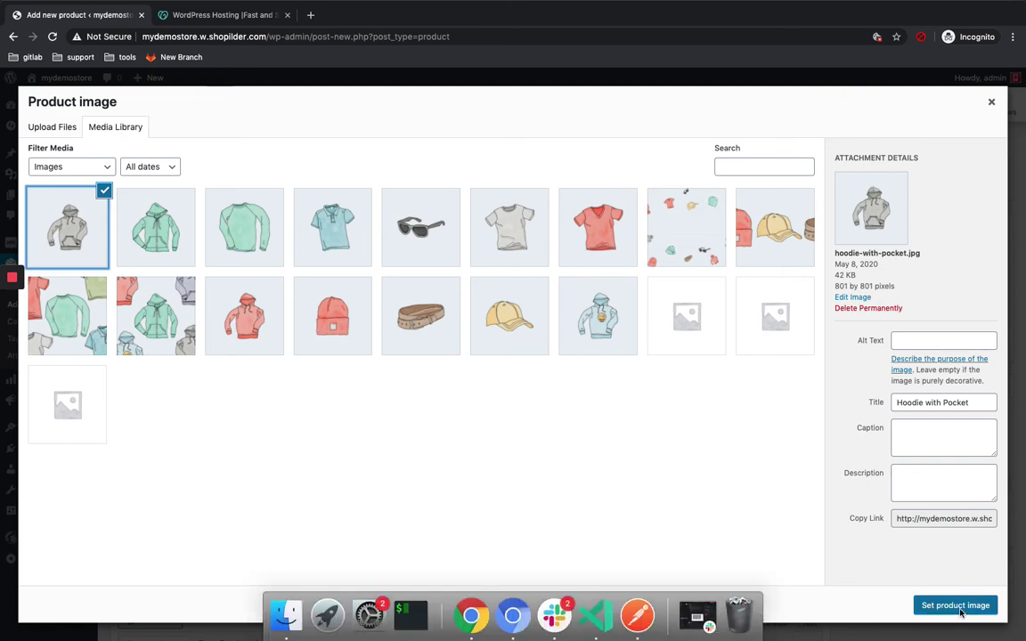
click(681, 314)
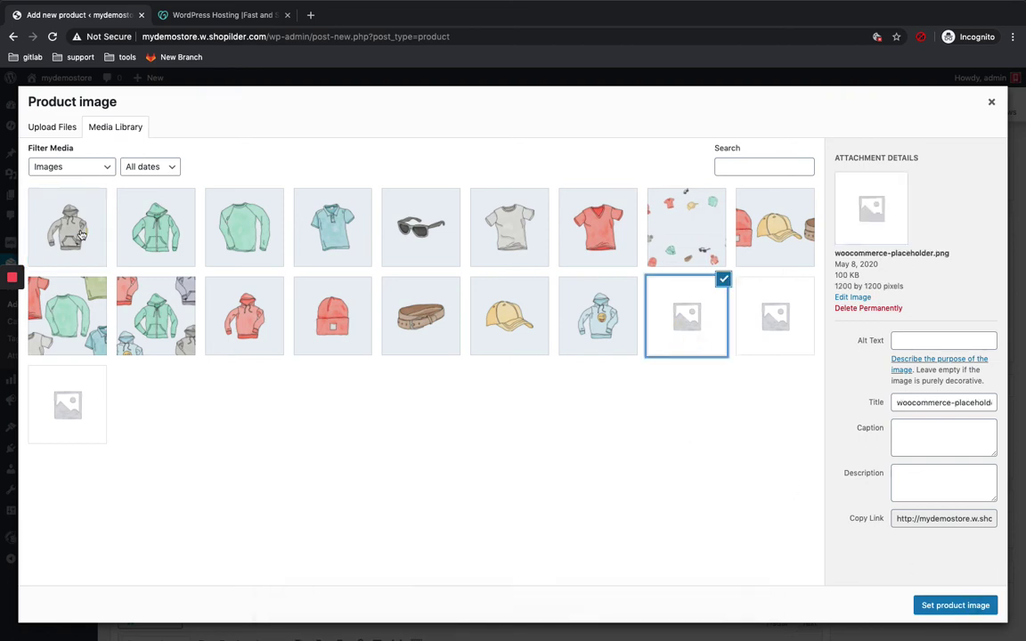
click(80, 234)
click(953, 608)
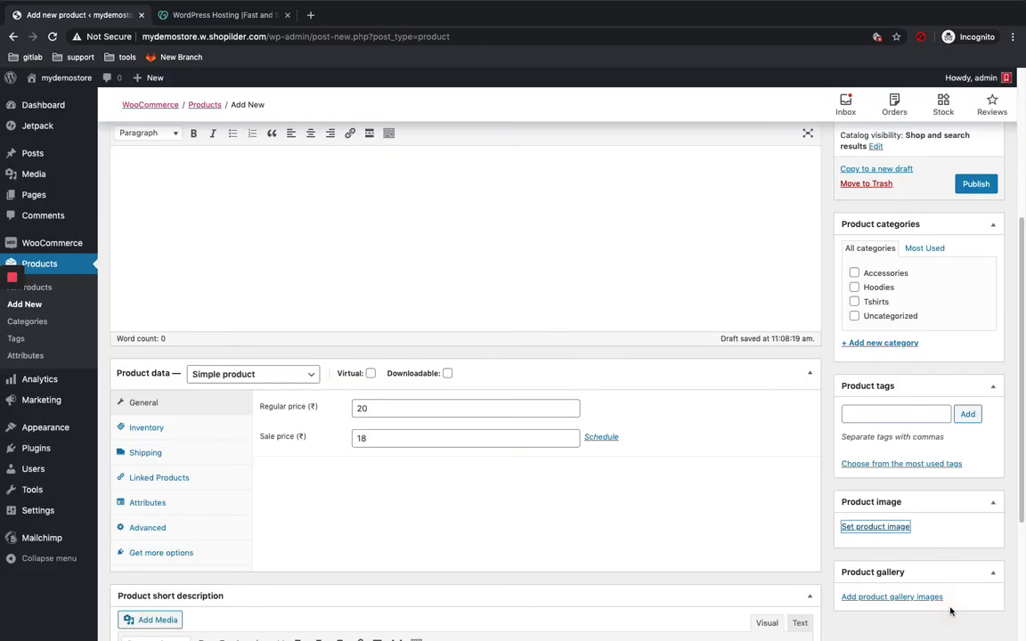
Step: Rename the product title from 'chilly' to 'test'
scroll(187, 158, up, 3)
double_click(129, 299)
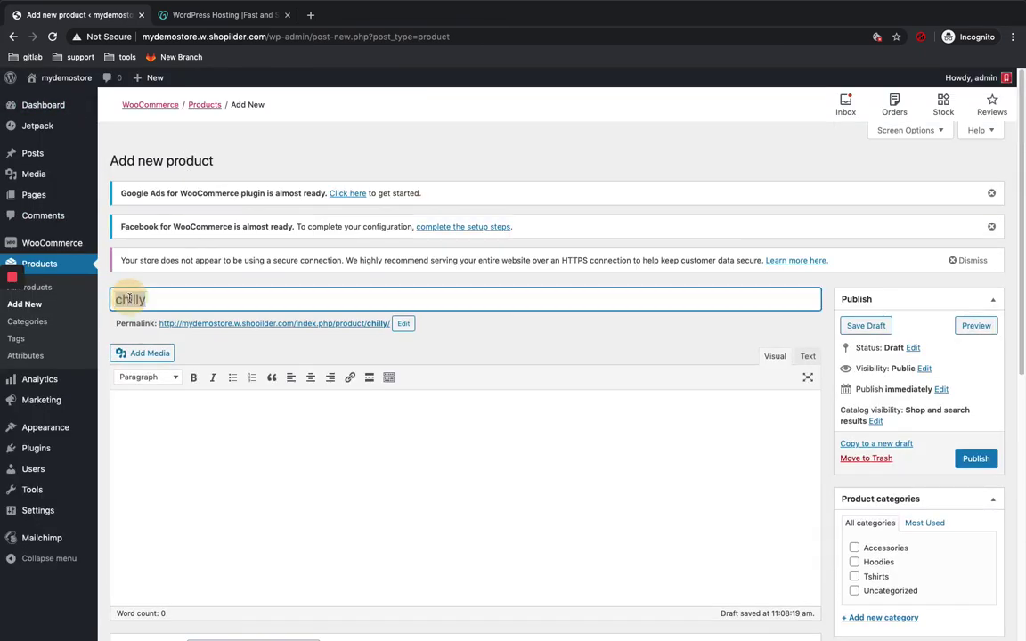
key(BackSpace)
text(test)
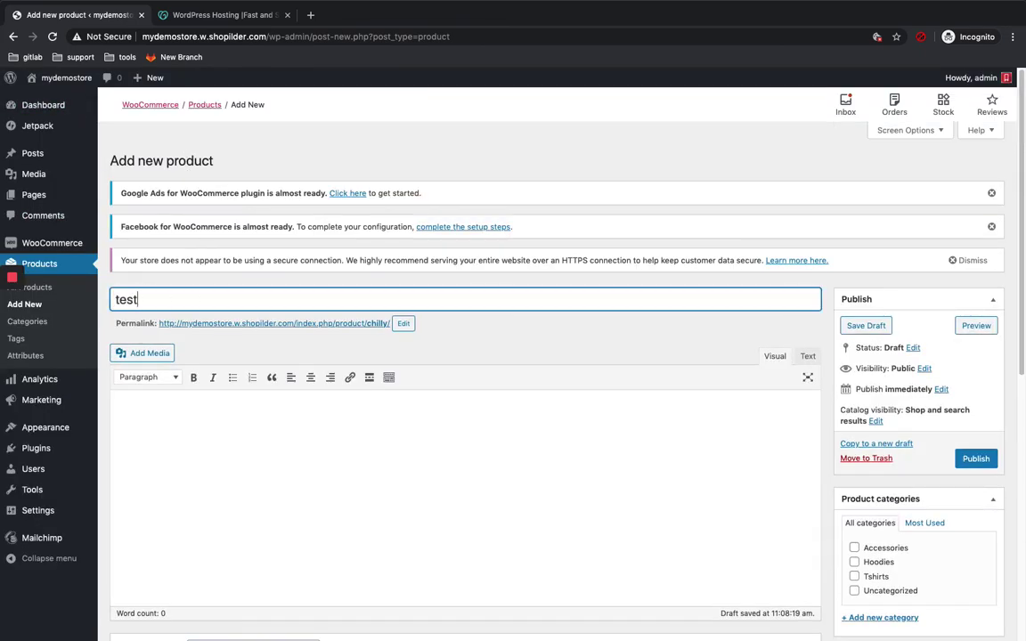
Step: Review the Shipping, Inventory, Linked Products and Attributes tabs, then publish the product
scroll(392, 588, down, 5)
scroll(697, 458, down, 2)
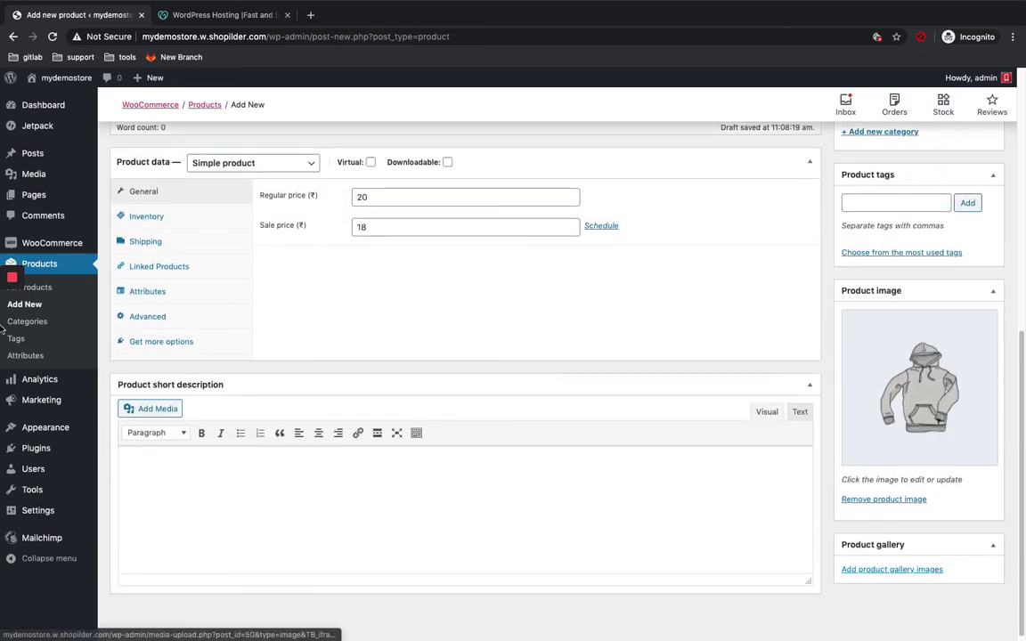
click(147, 239)
click(166, 219)
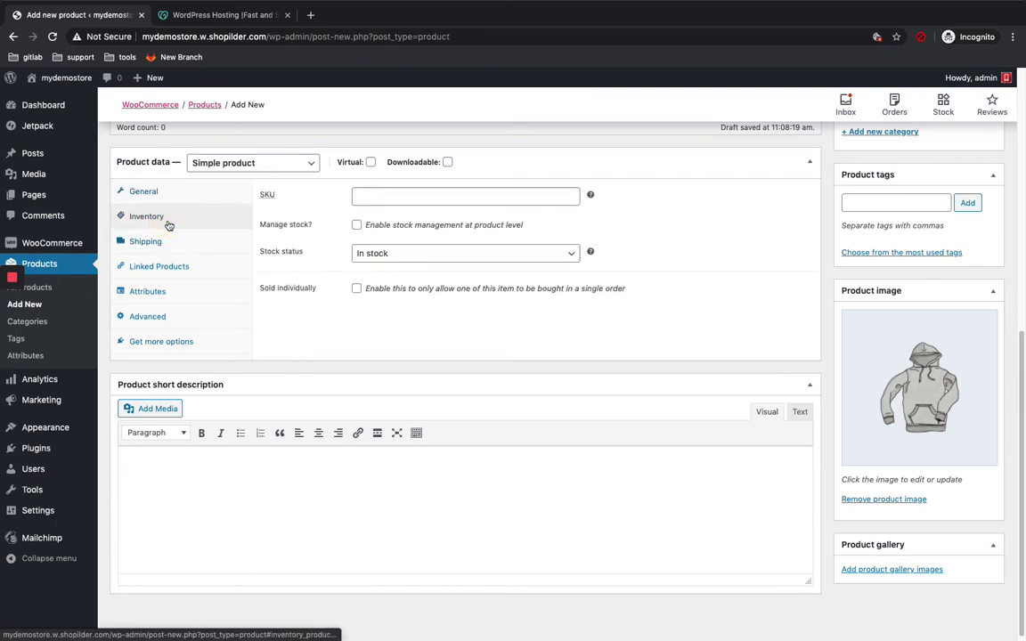
click(162, 244)
click(161, 265)
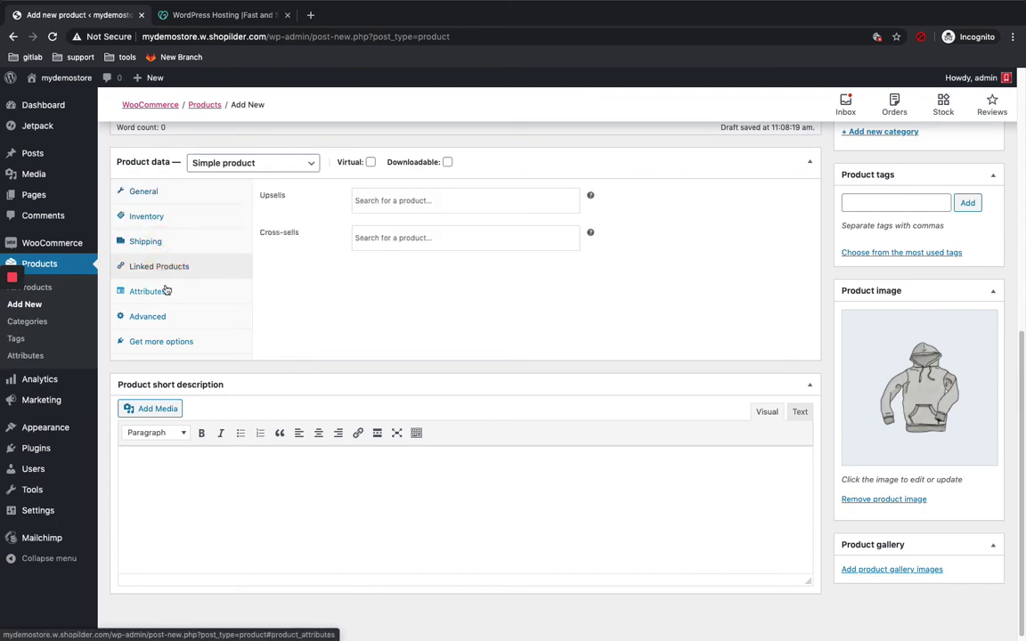
click(164, 291)
scroll(165, 299, up, 1)
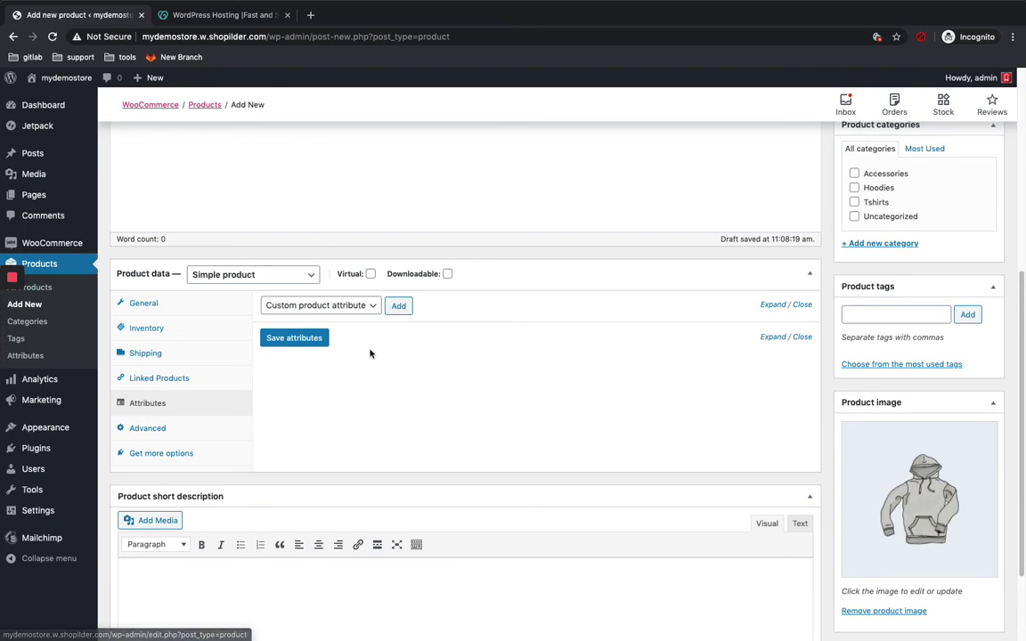
scroll(371, 353, up, 5)
click(976, 306)
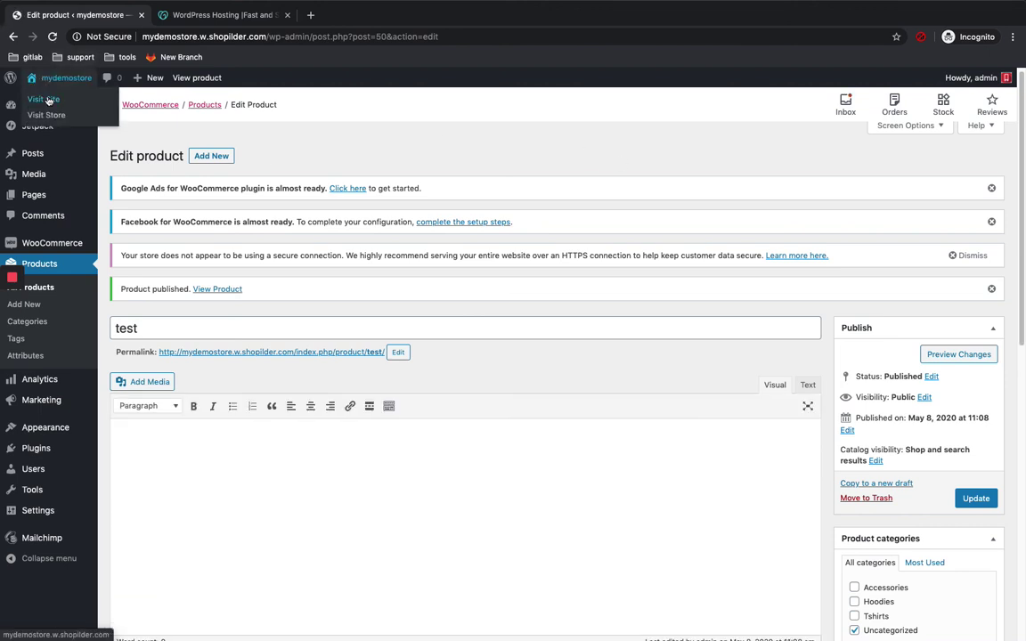
Step: Open the live site in a new browser tab and switch to it
right_click(53, 94)
click(85, 101)
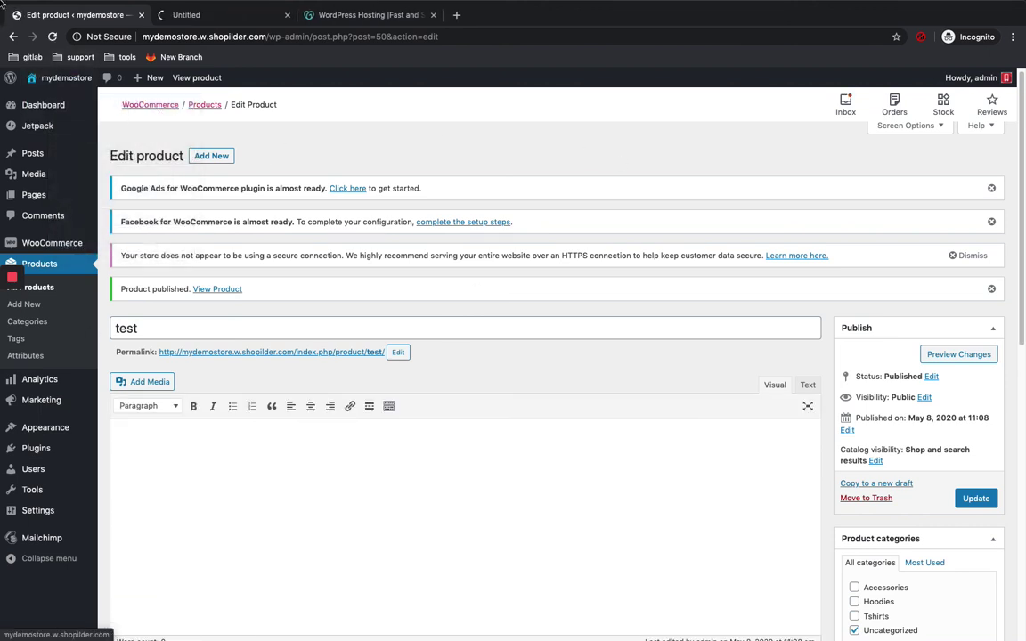
click(212, 18)
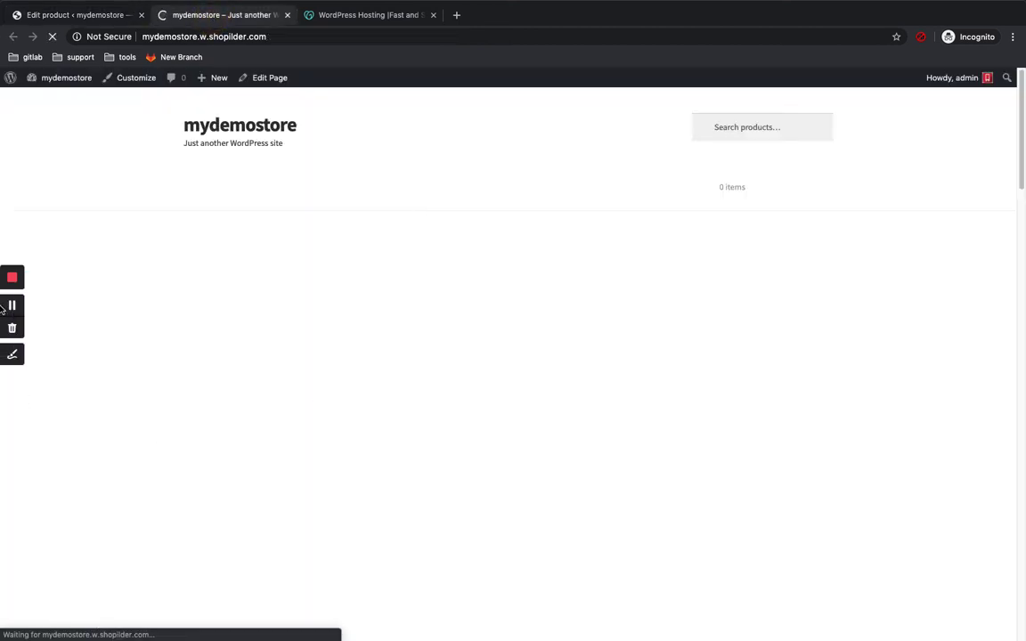
Step: Check that the test product is on sale at ₹18.00 on the homepage, then go to Shop
scroll(437, 296, down, 5)
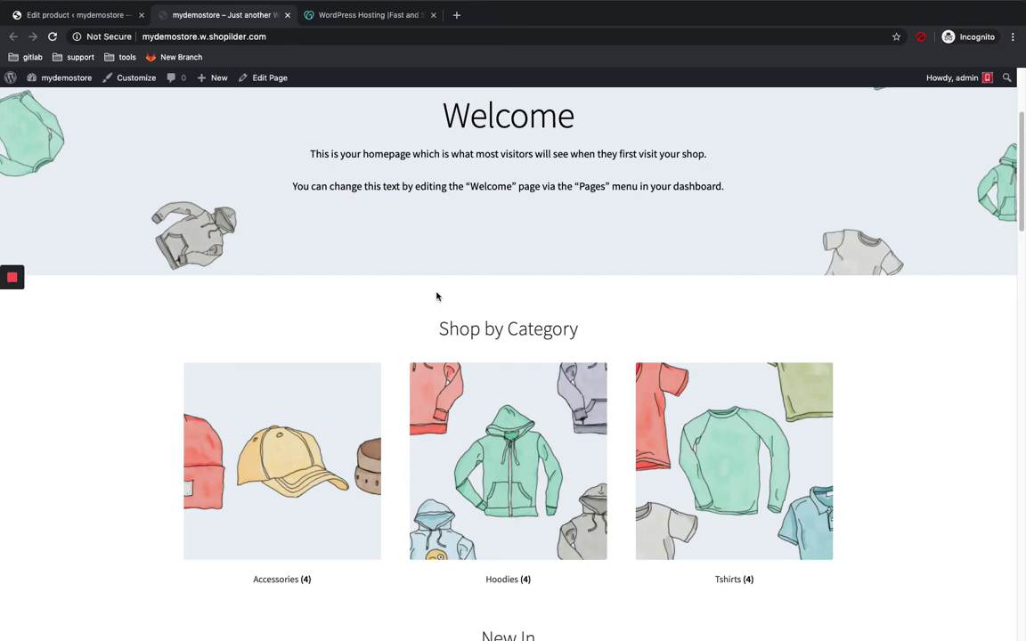
scroll(437, 296, down, 10)
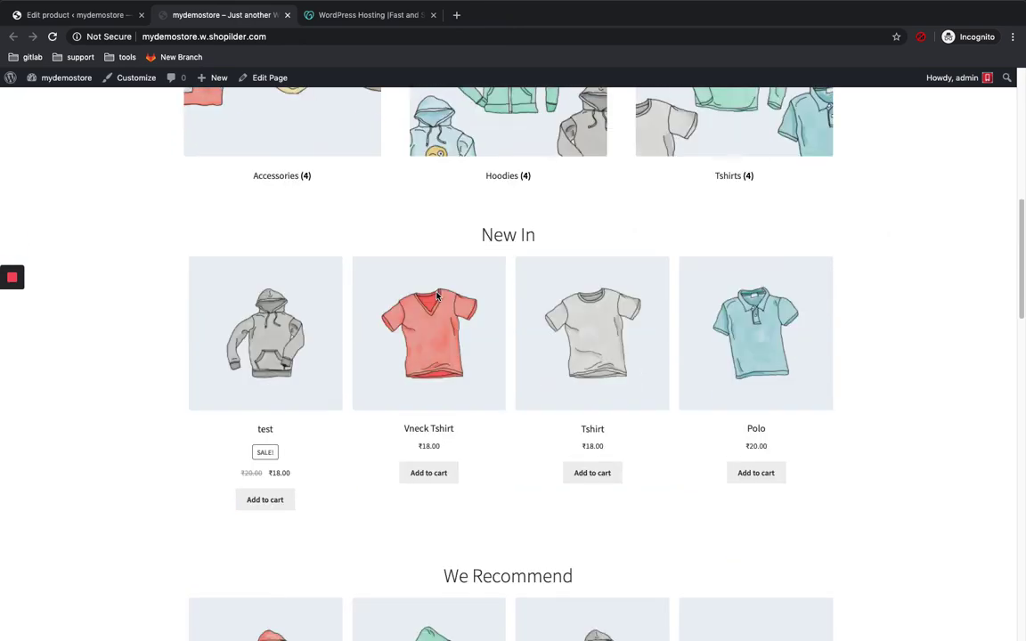
scroll(436, 297, down, 20)
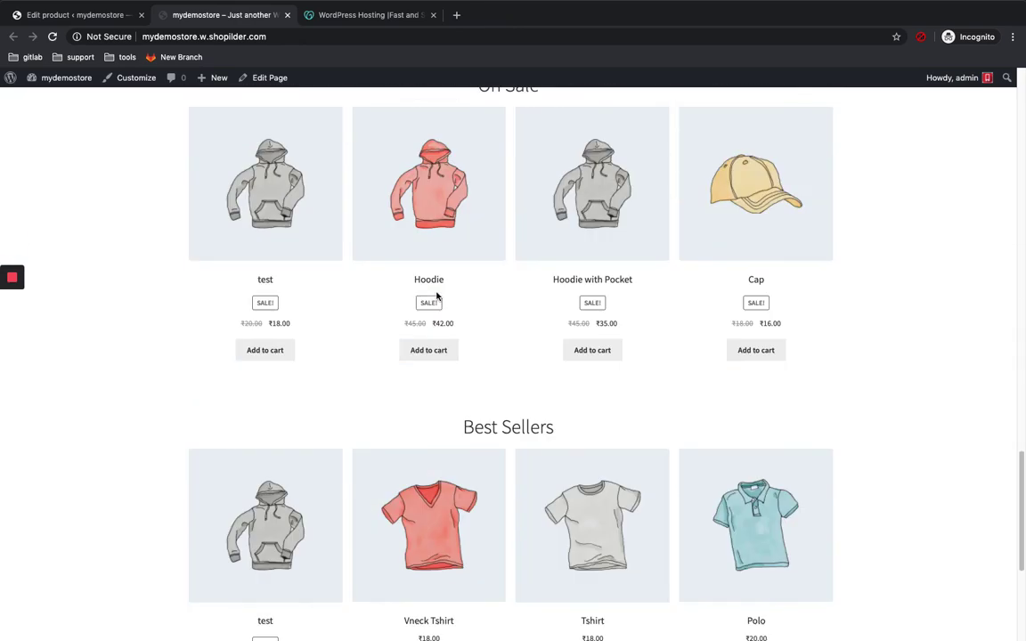
scroll(437, 297, down, 7)
scroll(437, 297, up, 20)
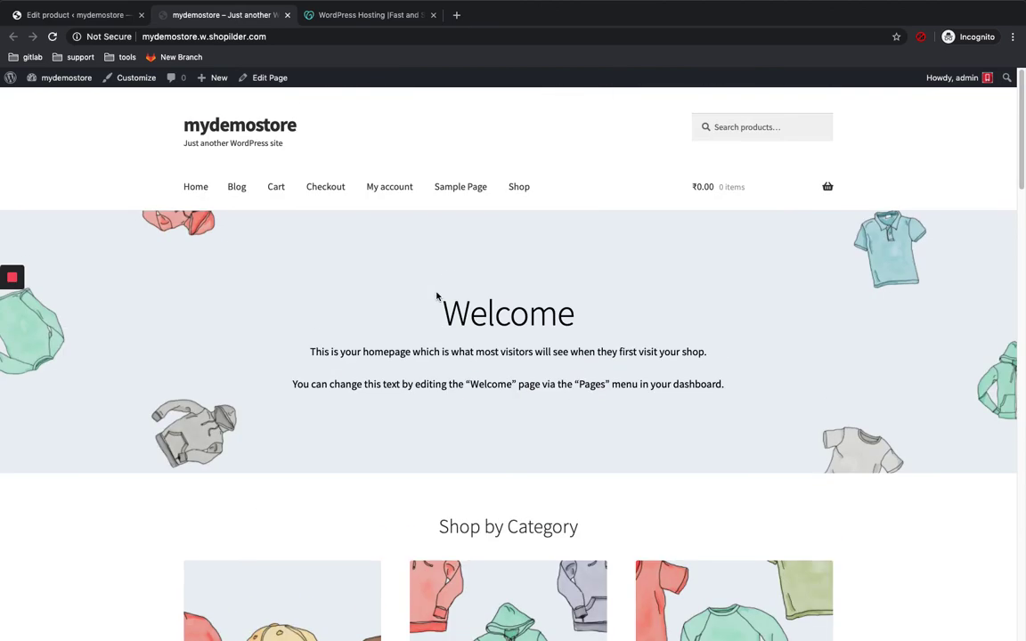
click(521, 189)
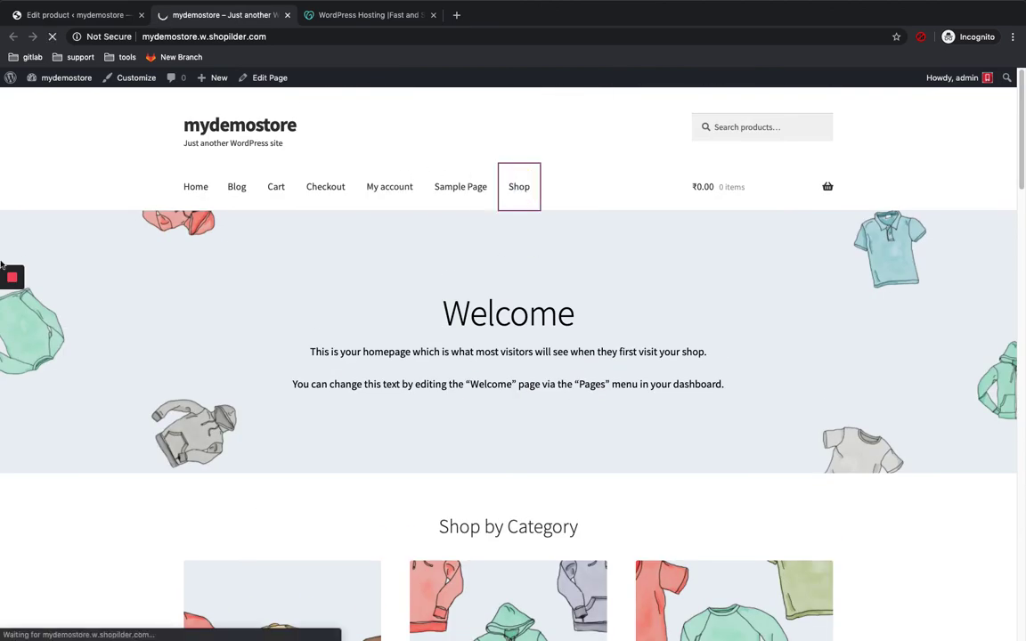
Step: Search the store for 'tes' and open the test product page showing ₹20.00 reduced to ₹18.00
scroll(454, 345, down, 1)
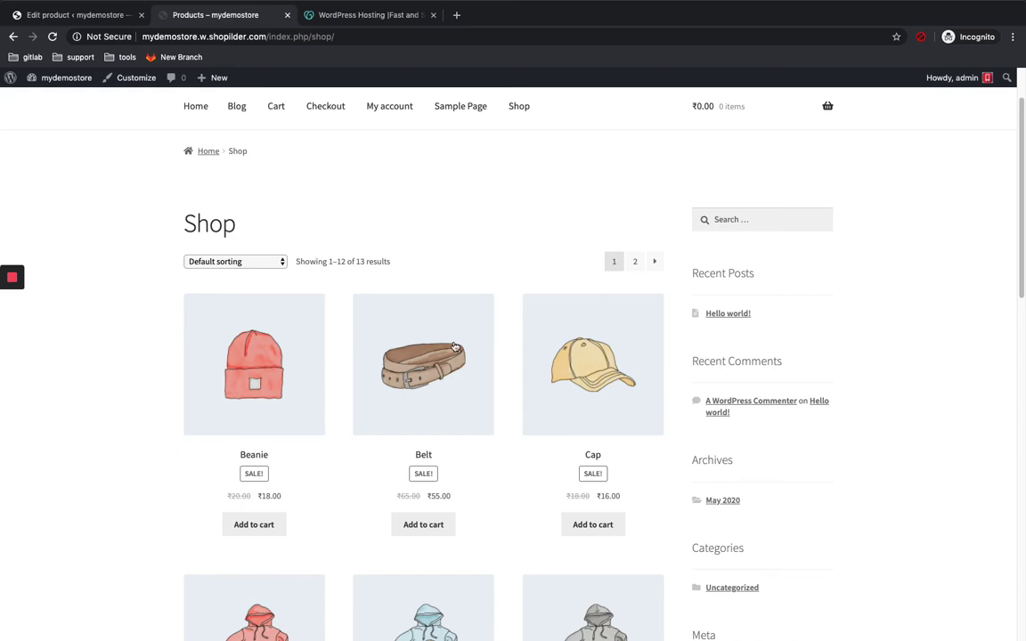
scroll(454, 345, down, 10)
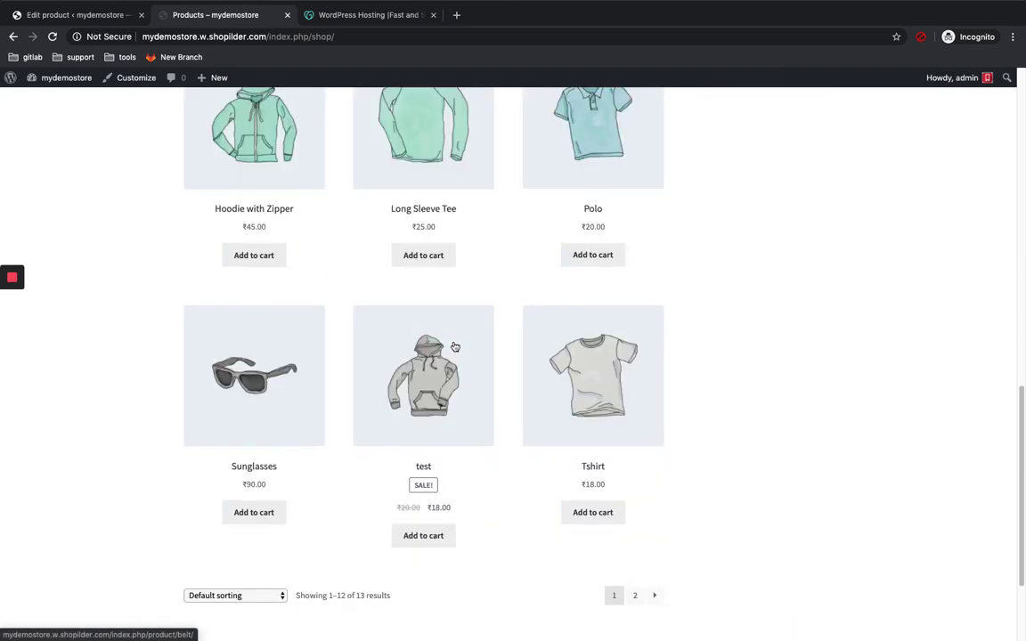
scroll(454, 346, up, 11)
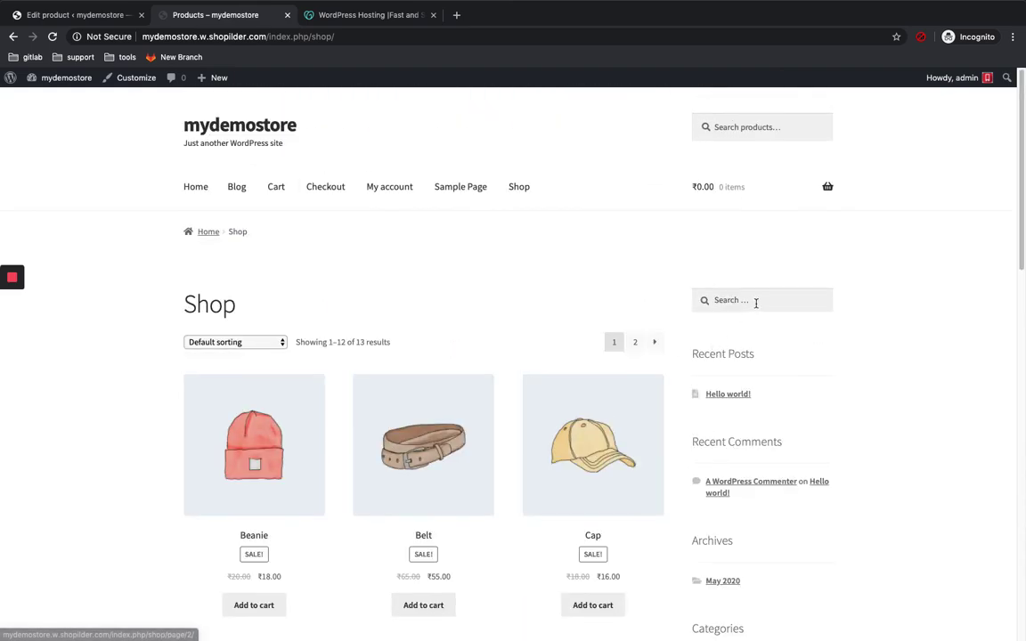
click(747, 126)
text(test)
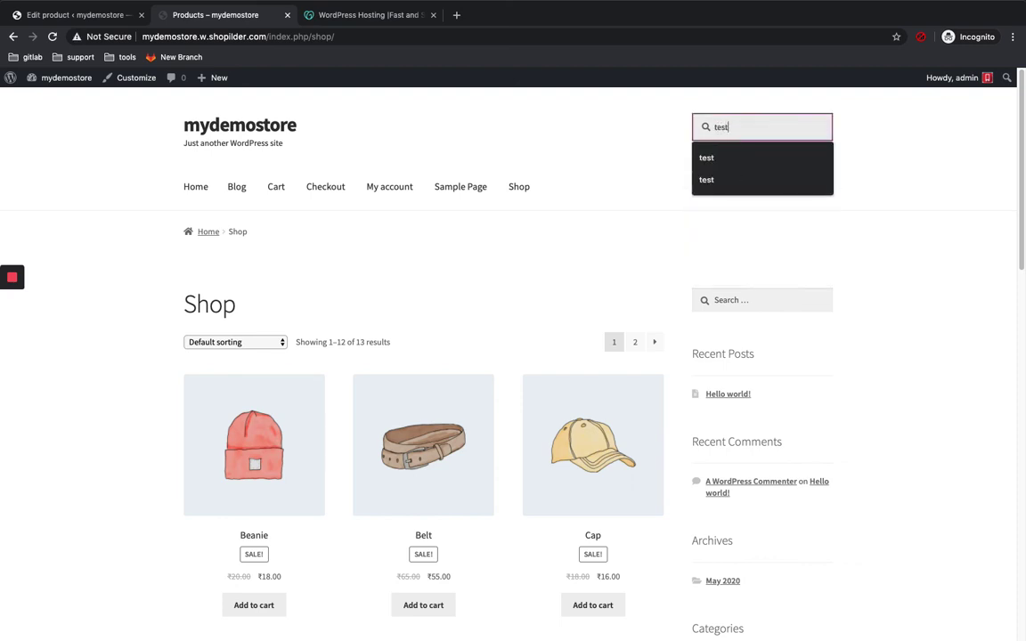
click(733, 159)
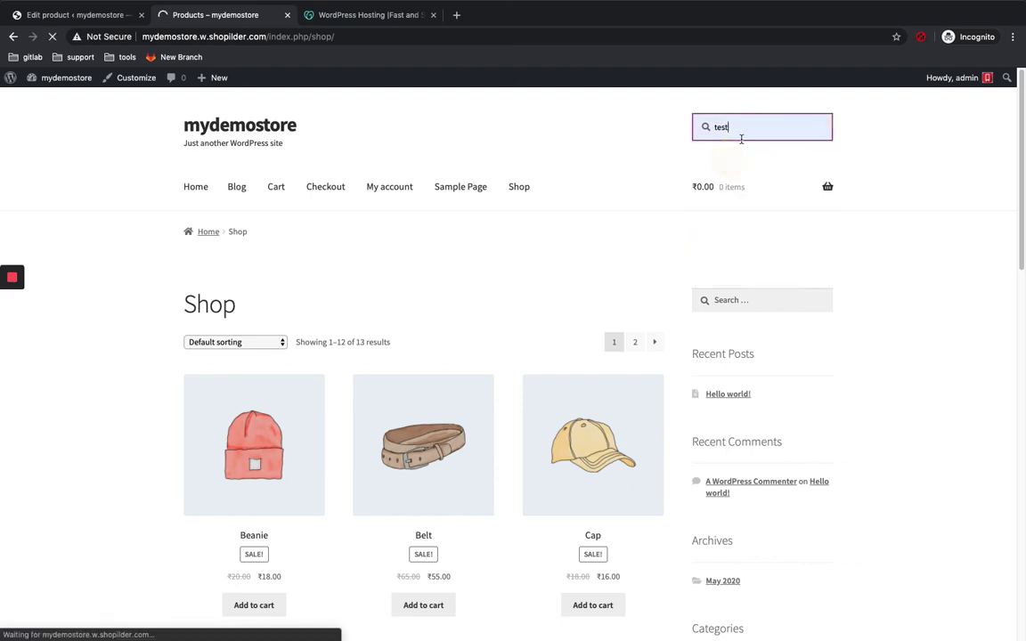
scroll(601, 282, down, 1)
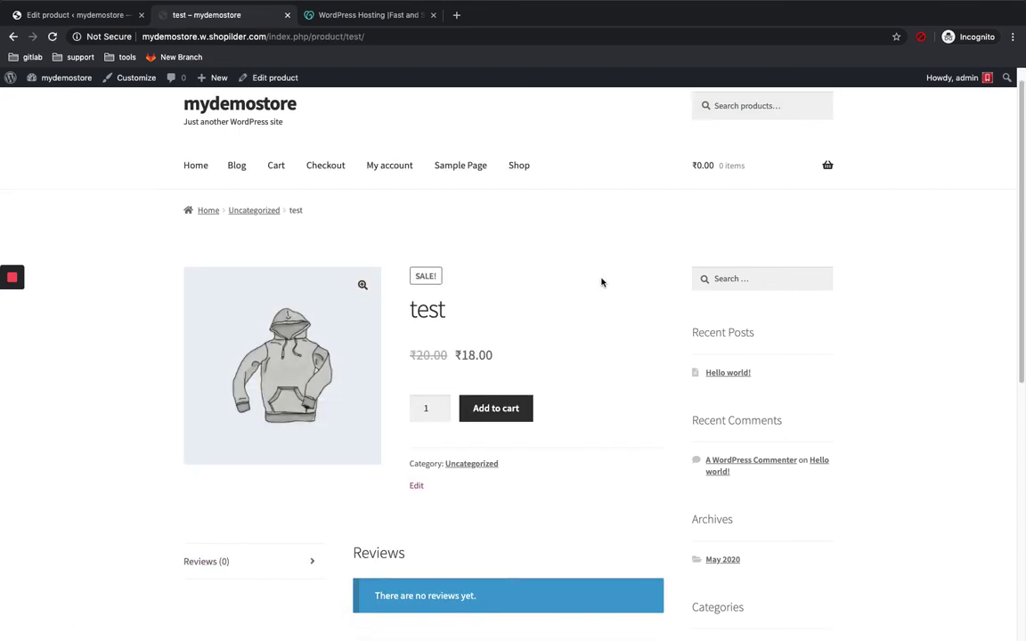
scroll(294, 339, down, 2)
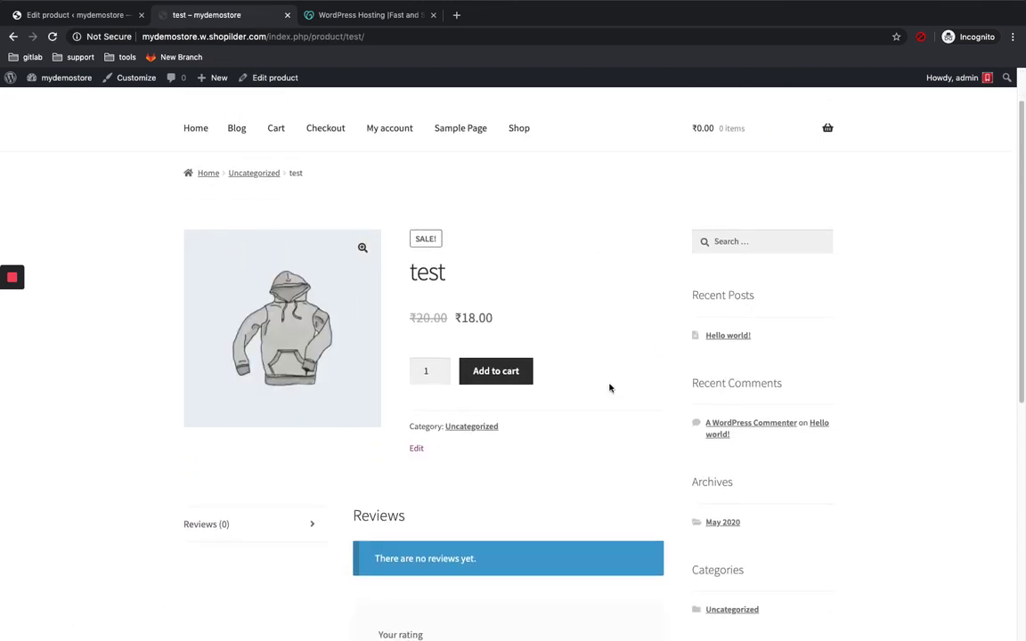
scroll(531, 258, down, 3)
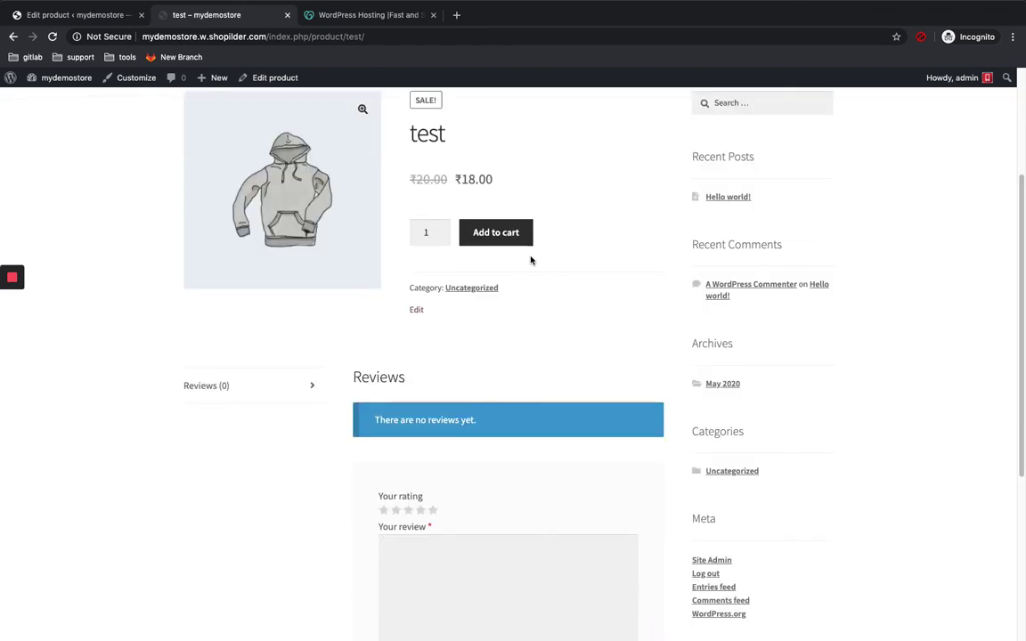
scroll(530, 260, up, 2)
scroll(531, 259, down, 5)
scroll(624, 170, up, 6)
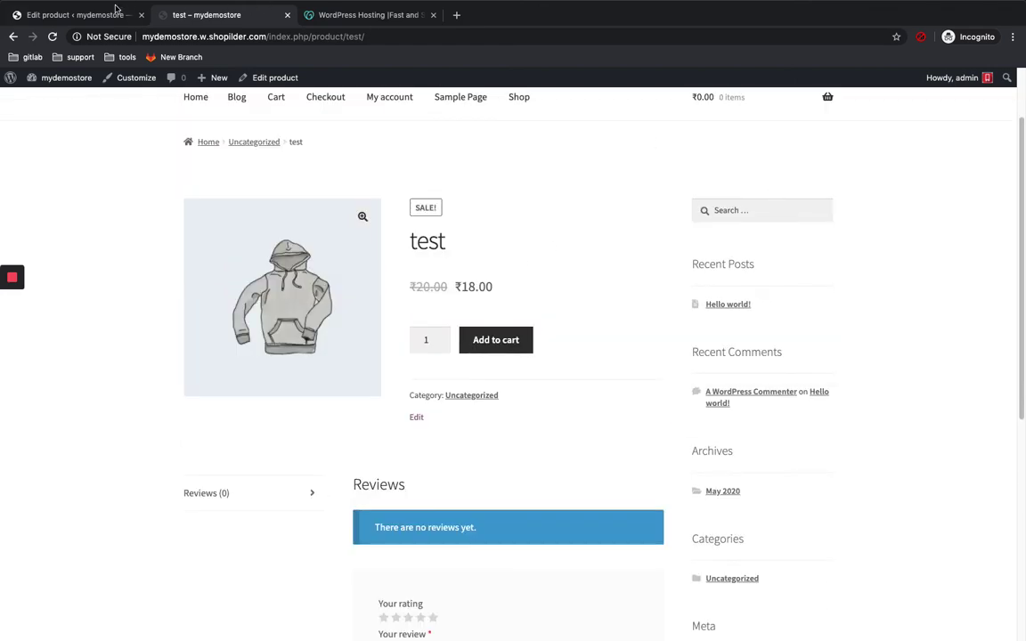
Step: Leave the product editor for WooCommerce General settings and review the India — Assam store address
key(ctrl+shift+Tab)
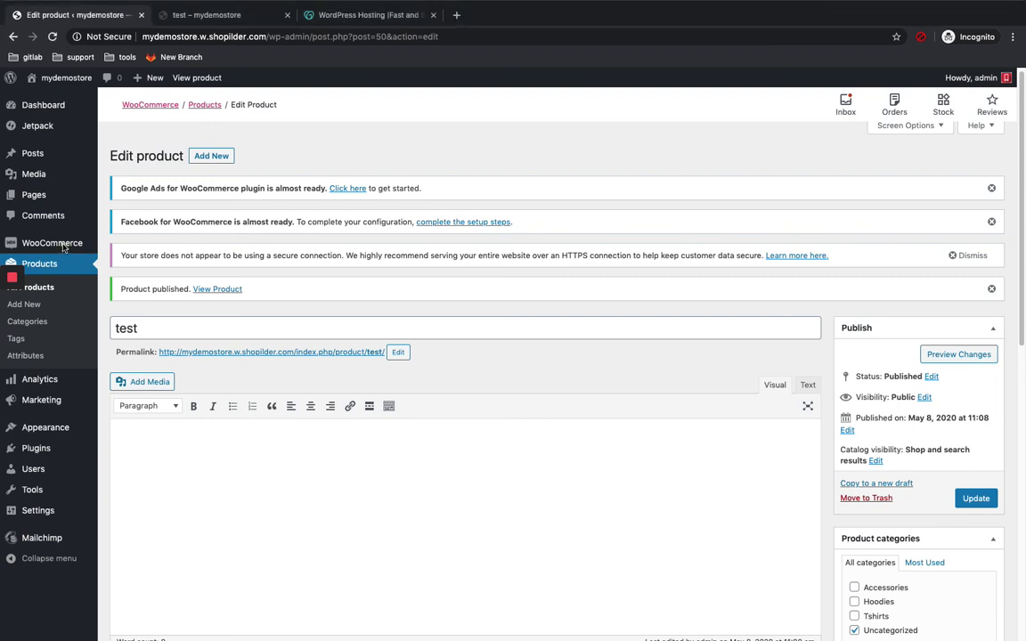
mouse_move(62, 246)
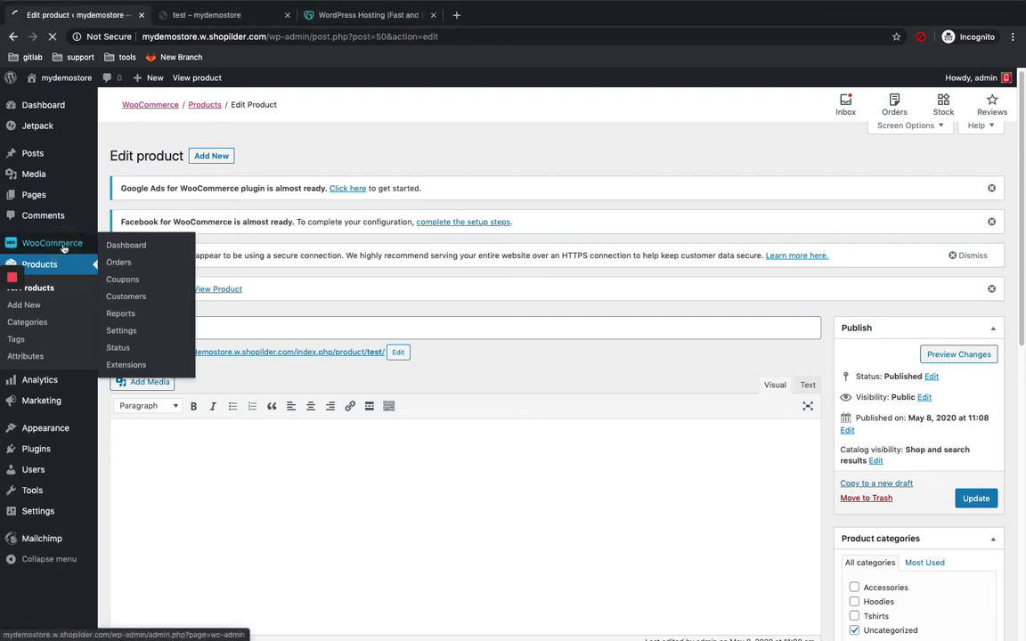
click(122, 330)
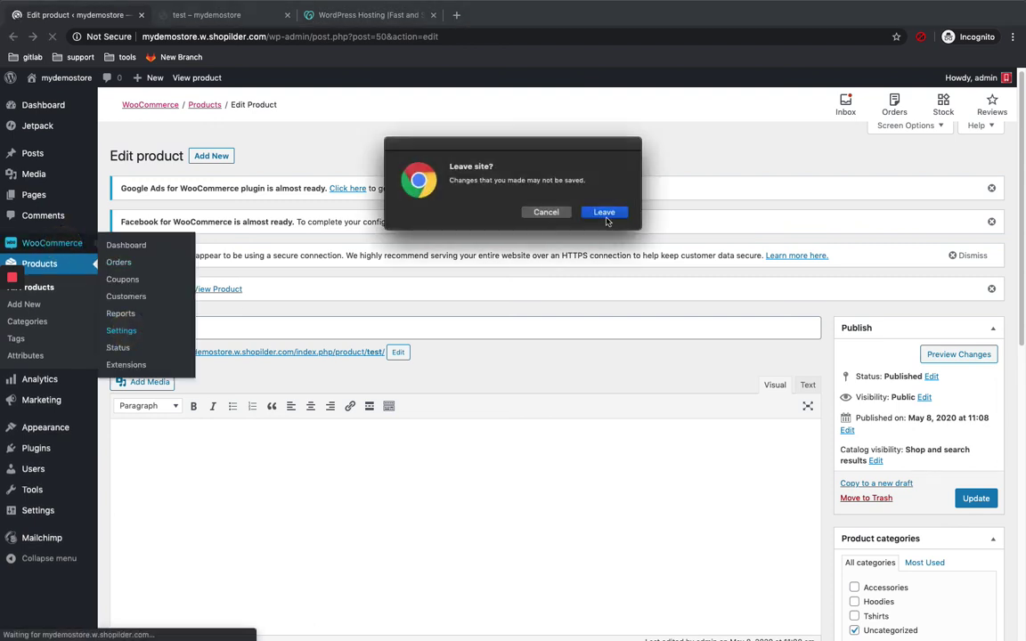
click(590, 213)
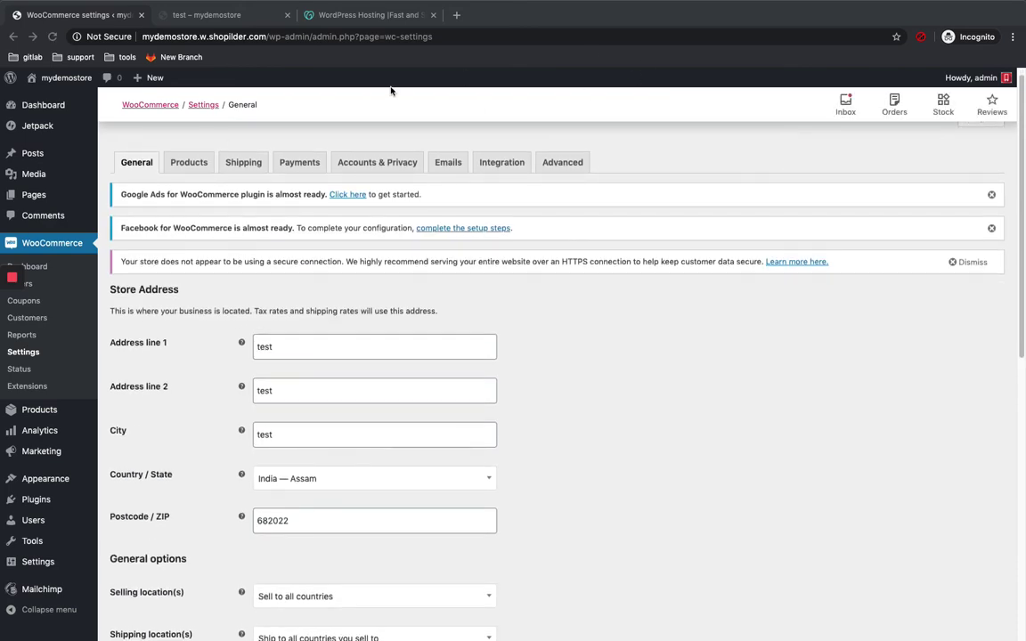
scroll(248, 238, down, 5)
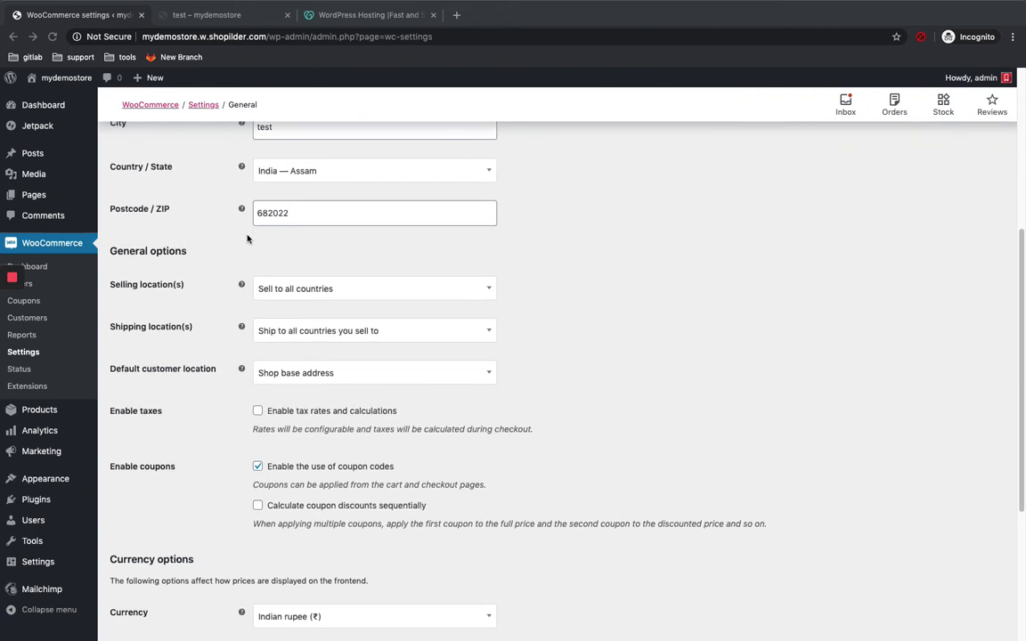
scroll(248, 238, down, 1)
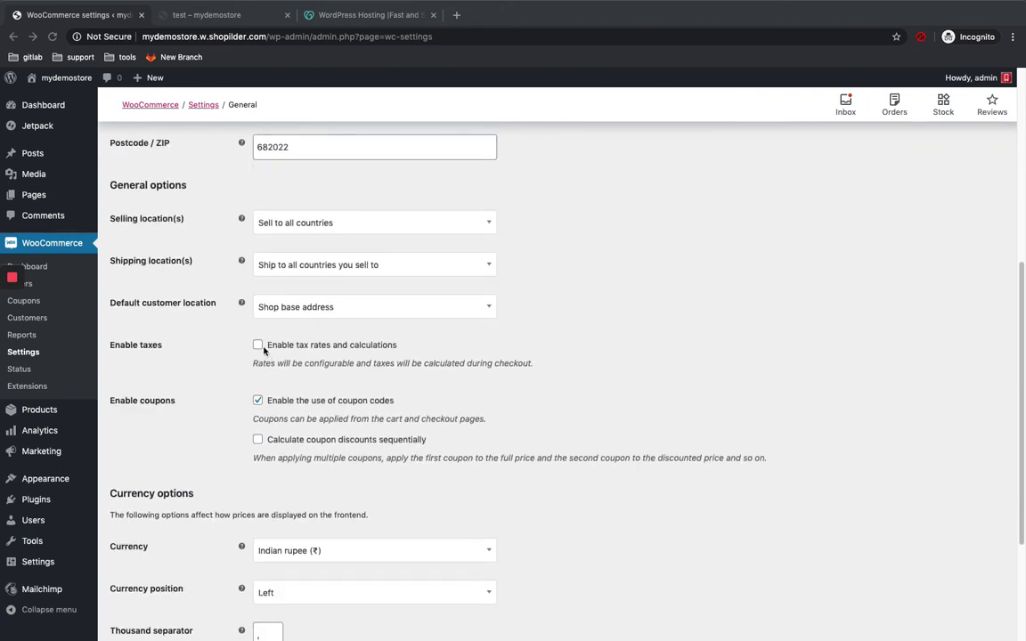
scroll(258, 345, down, 3)
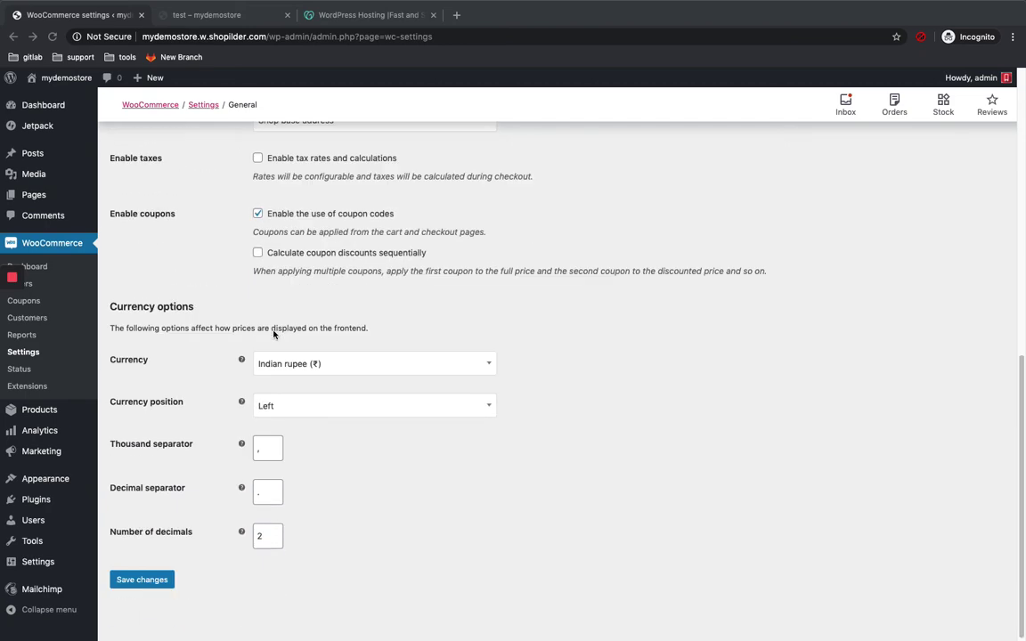
scroll(272, 332, up, 10)
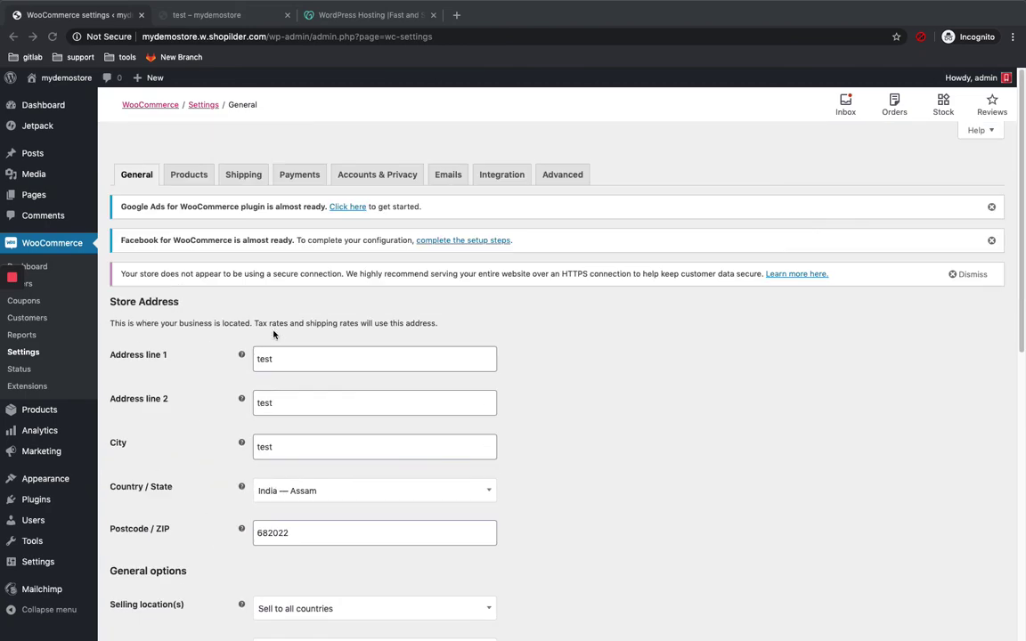
Step: Go to the Shipping settings and add a new, empty shipping zone
click(198, 178)
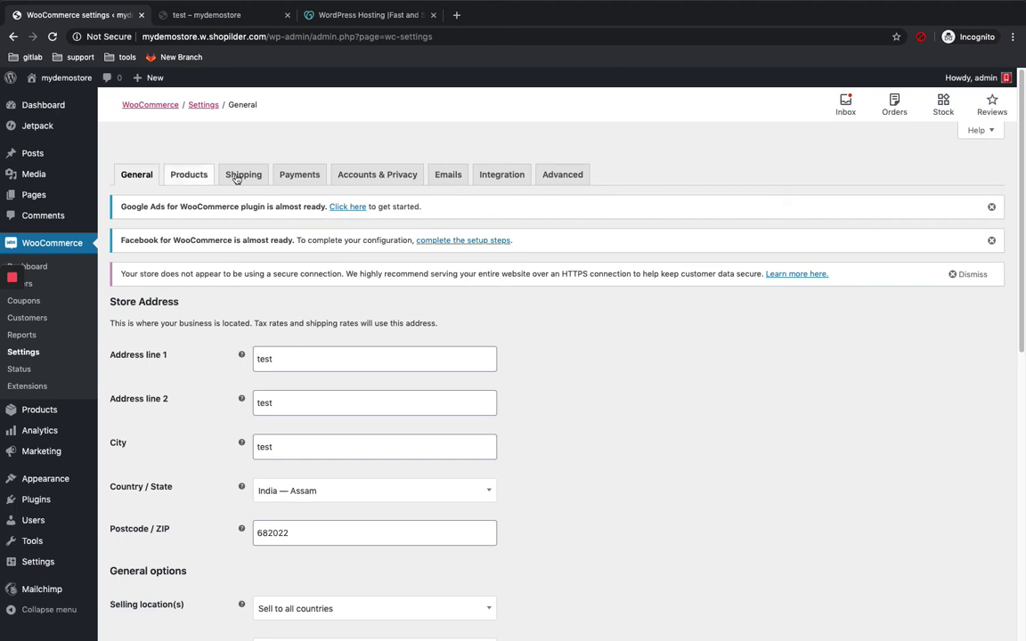
click(237, 177)
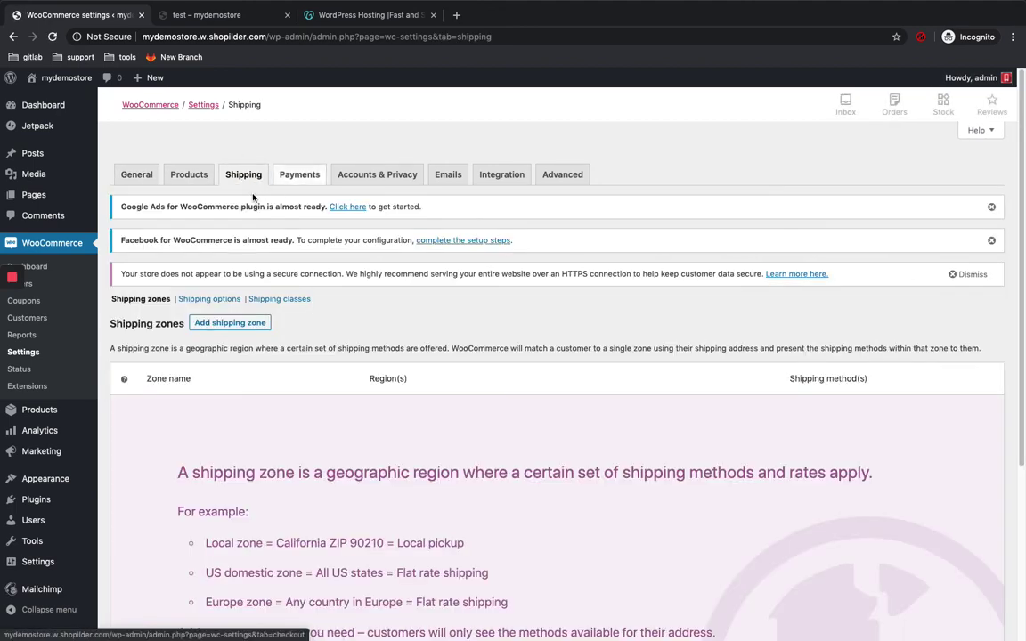
scroll(422, 190, down, 3)
scroll(427, 192, down, 1)
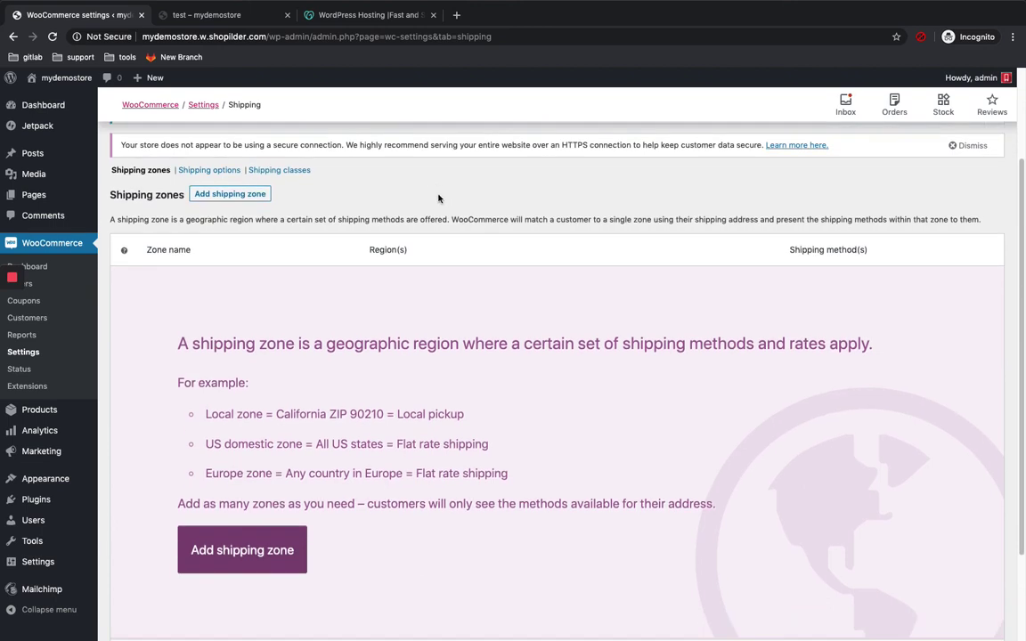
click(228, 194)
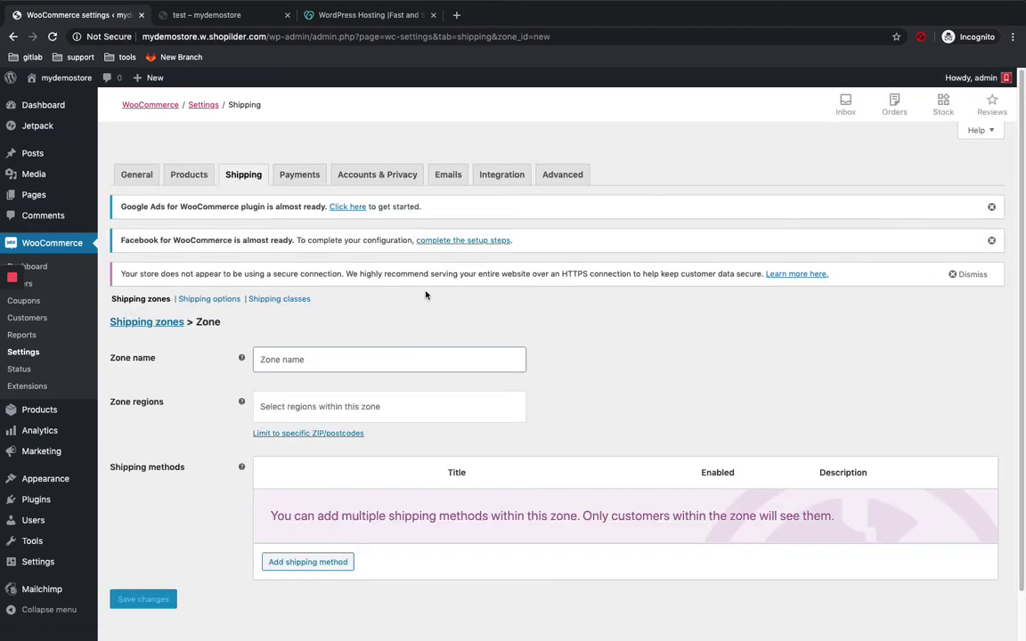
scroll(372, 307, down, 1)
Step: Name the zone 'india', set India as its region, and begin adding a Flat rate method
click(351, 311)
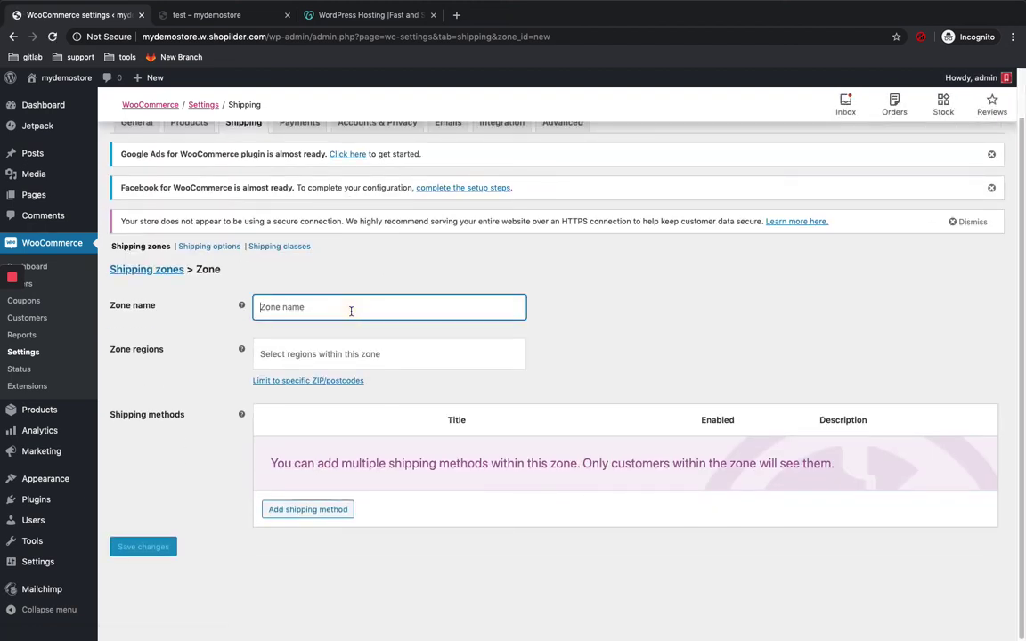
text(india)
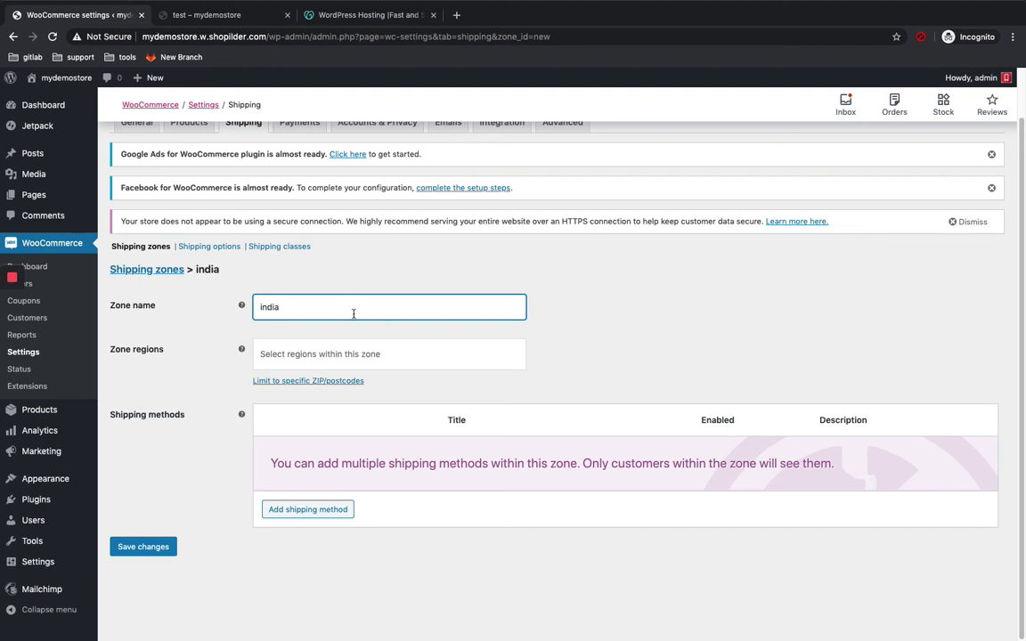
click(423, 356)
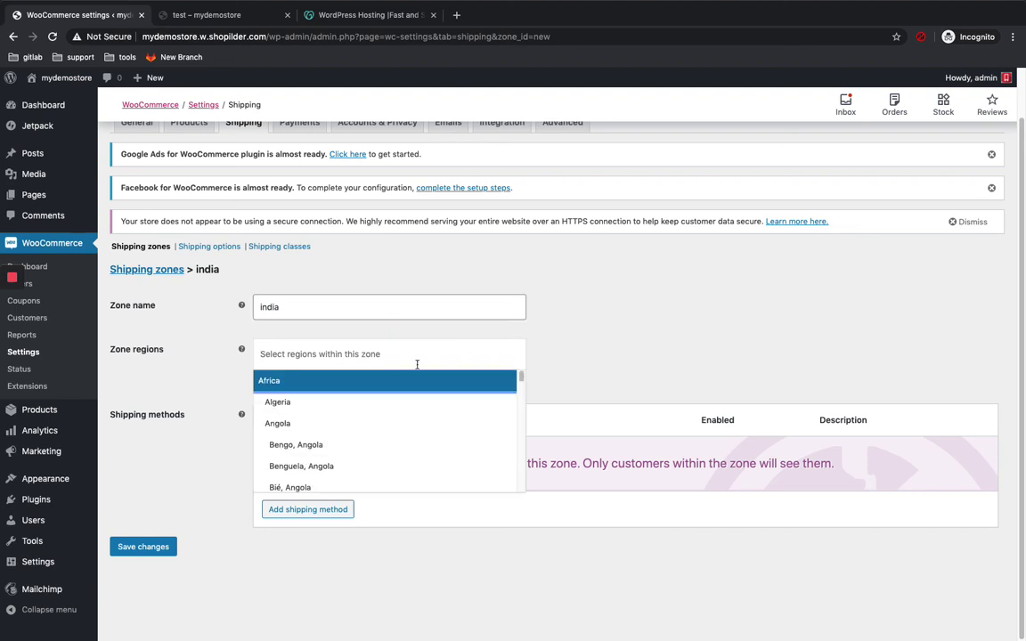
text(india)
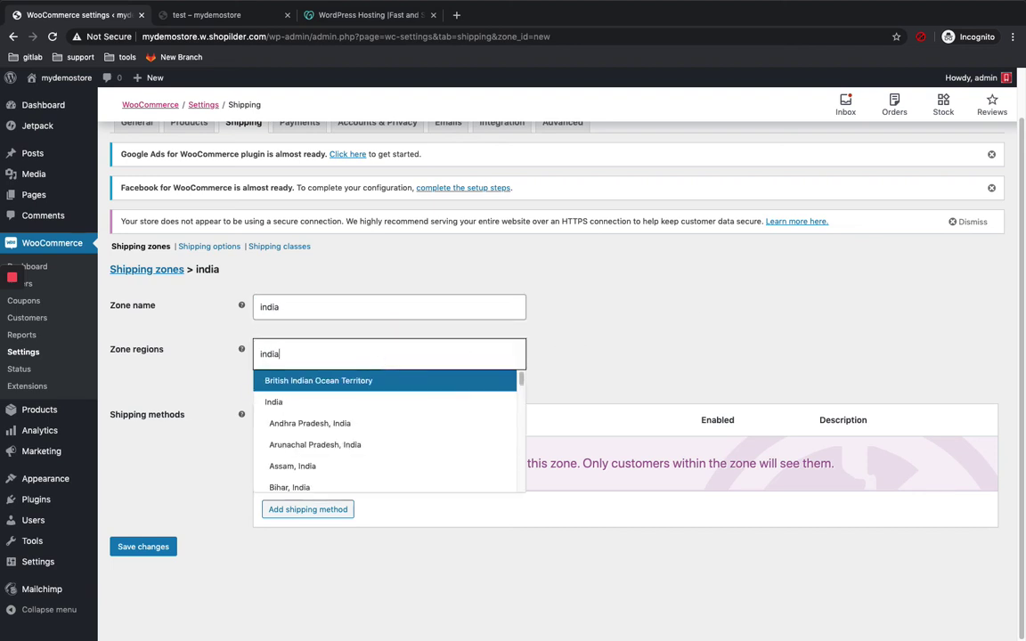
click(339, 407)
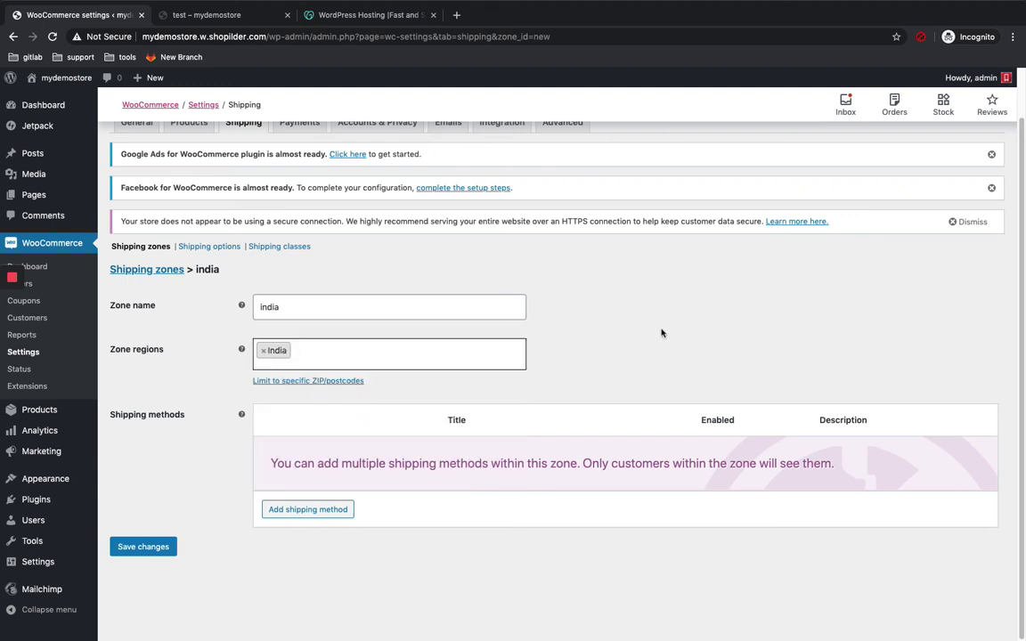
click(313, 510)
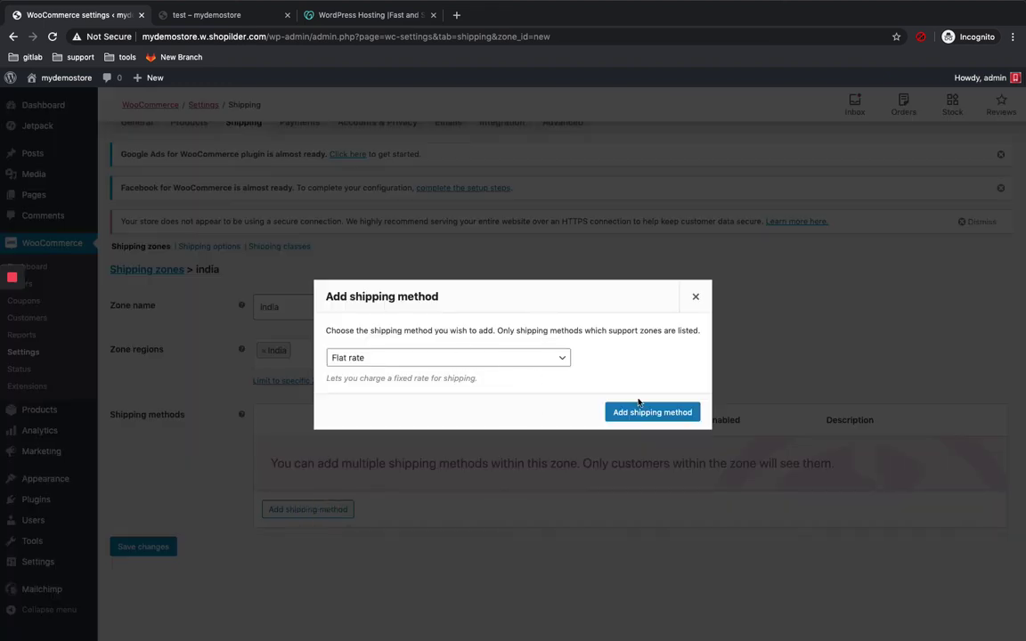
Step: Add Flat rate shipping to the india zone with a cost of 10
click(650, 412)
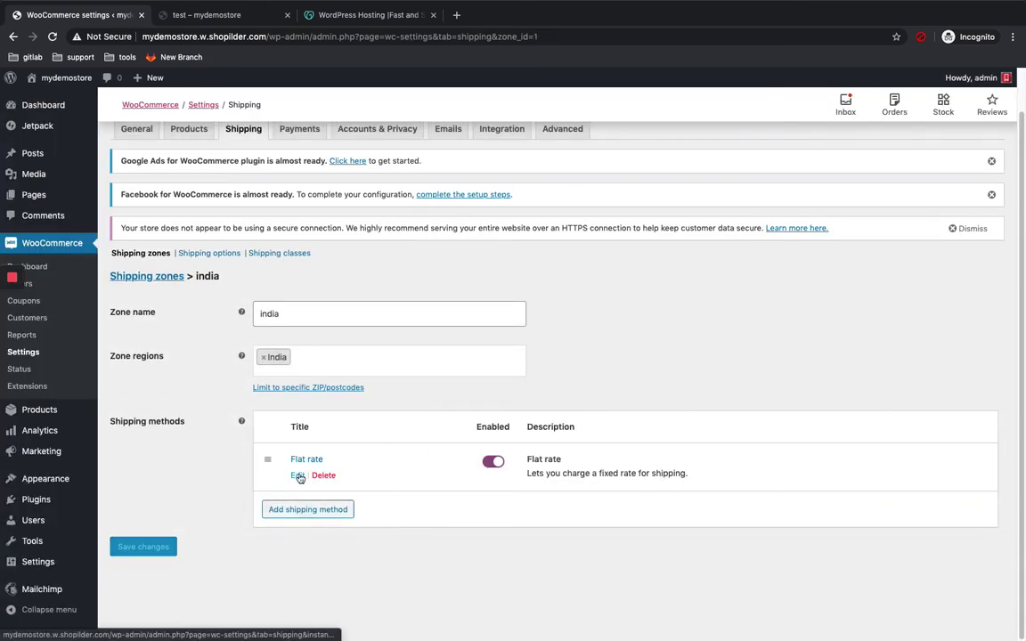
click(296, 479)
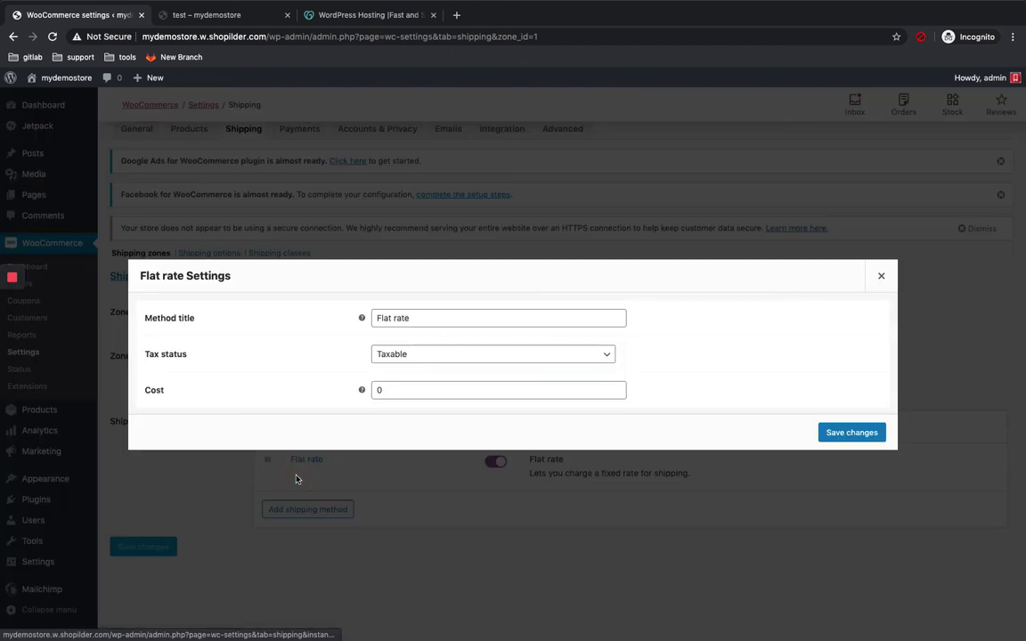
click(415, 389)
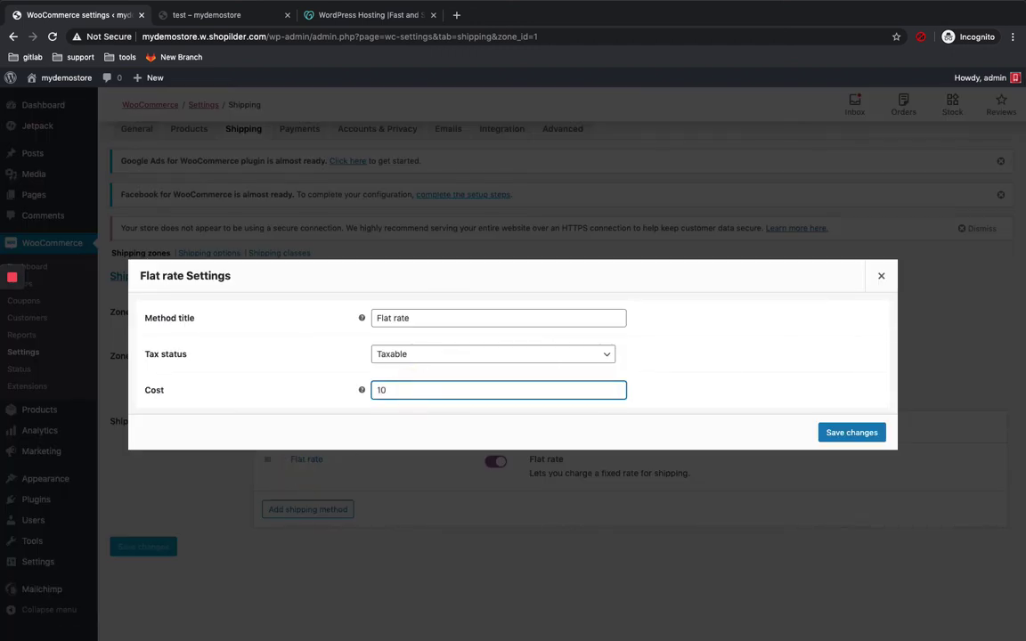
click(841, 432)
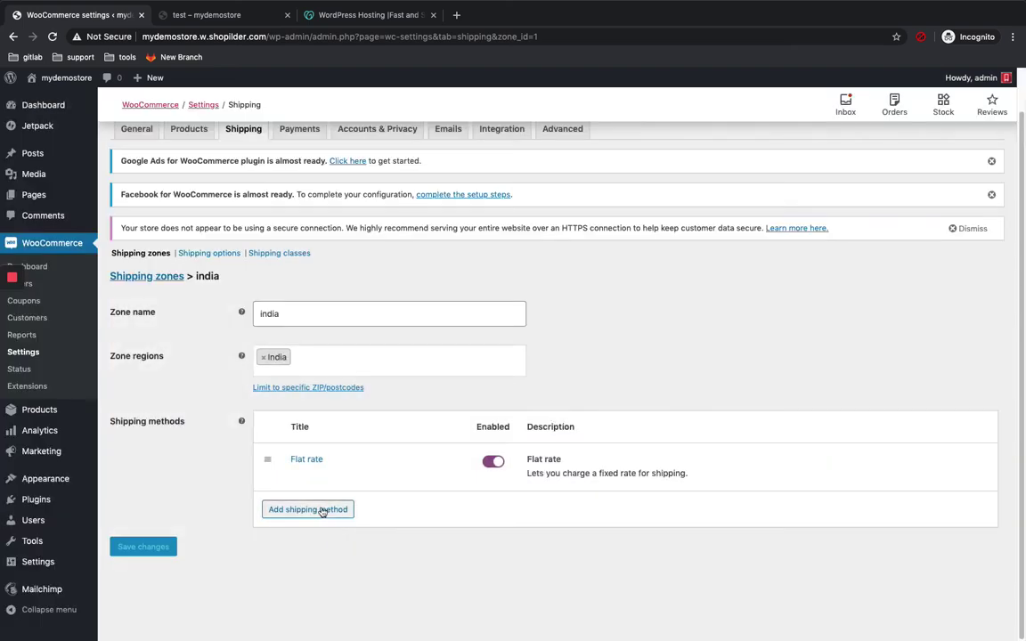
Step: Add Free shipping to the india zone, leaving its requirement as N/A
click(322, 509)
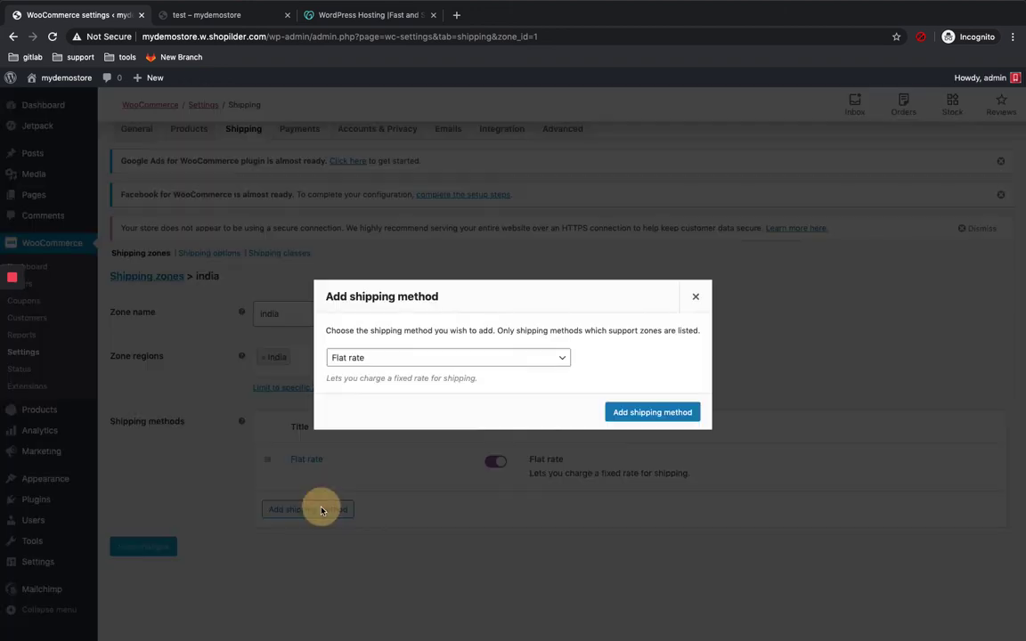
click(488, 356)
click(470, 369)
click(654, 412)
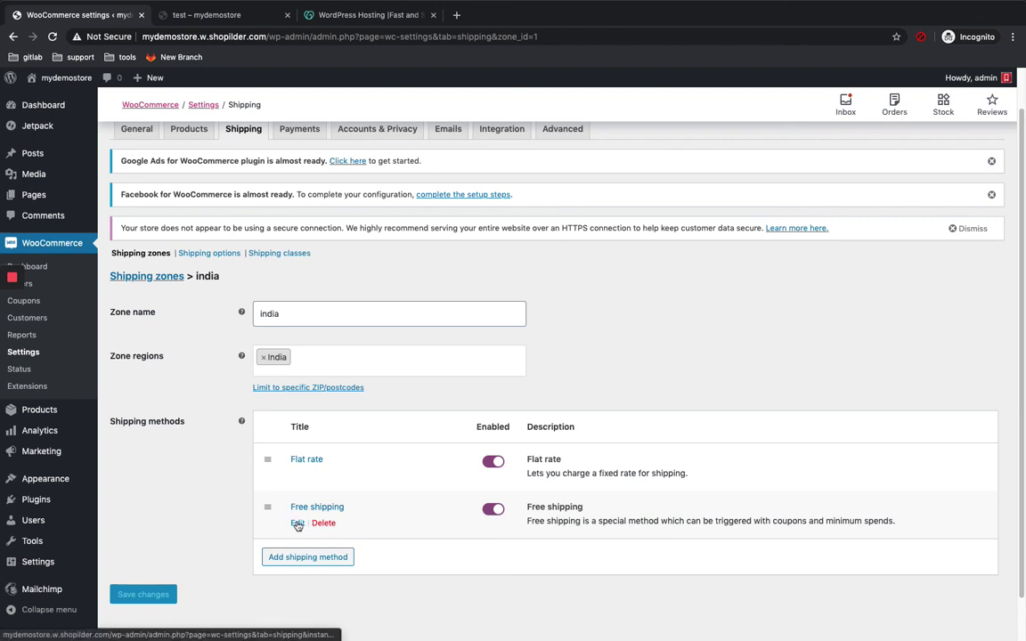
click(297, 525)
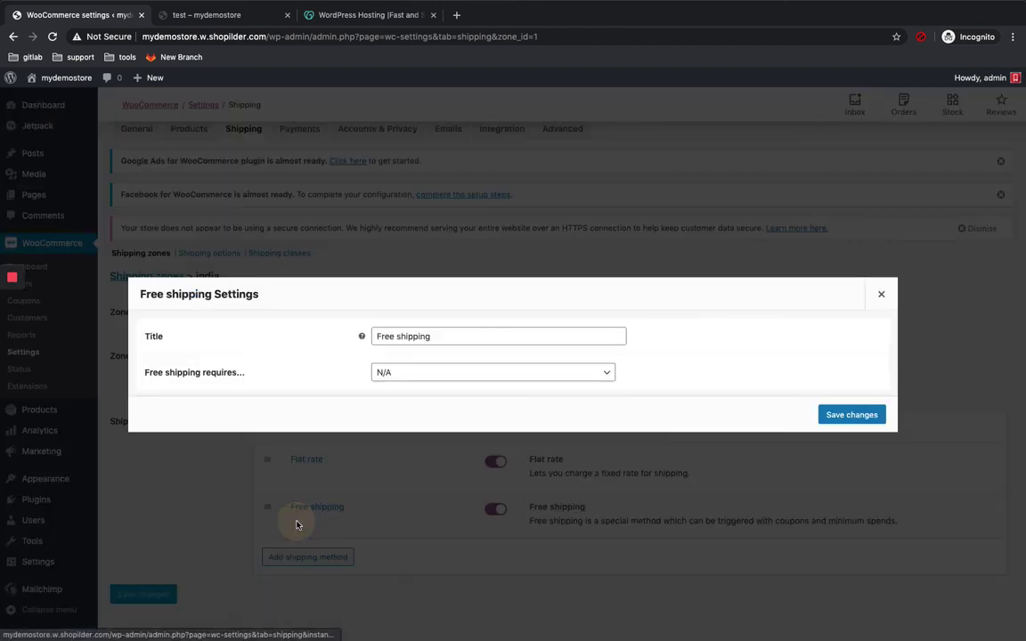
click(474, 375)
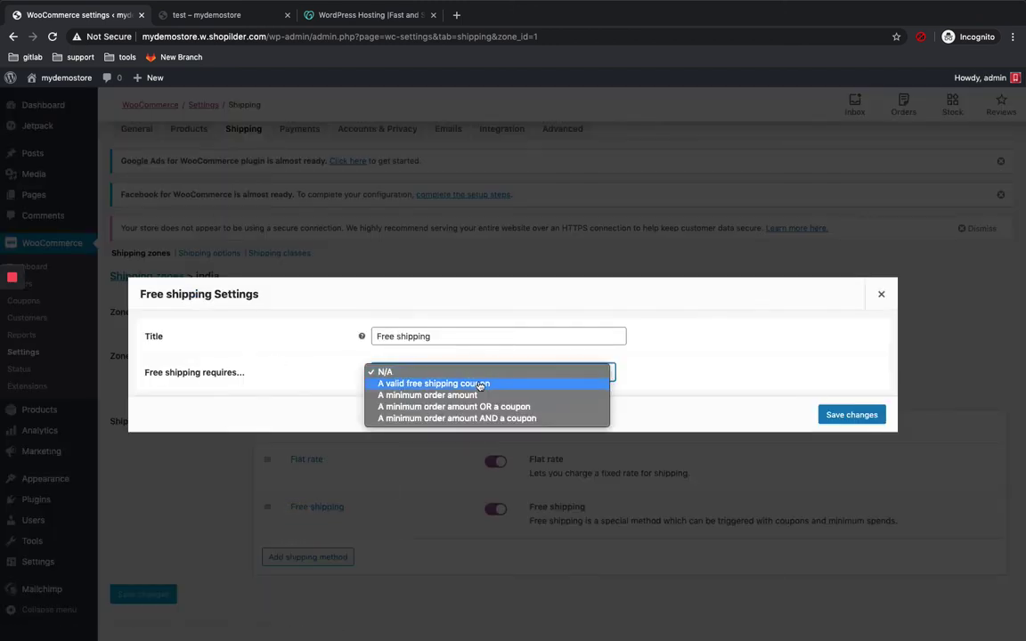
click(726, 366)
click(881, 295)
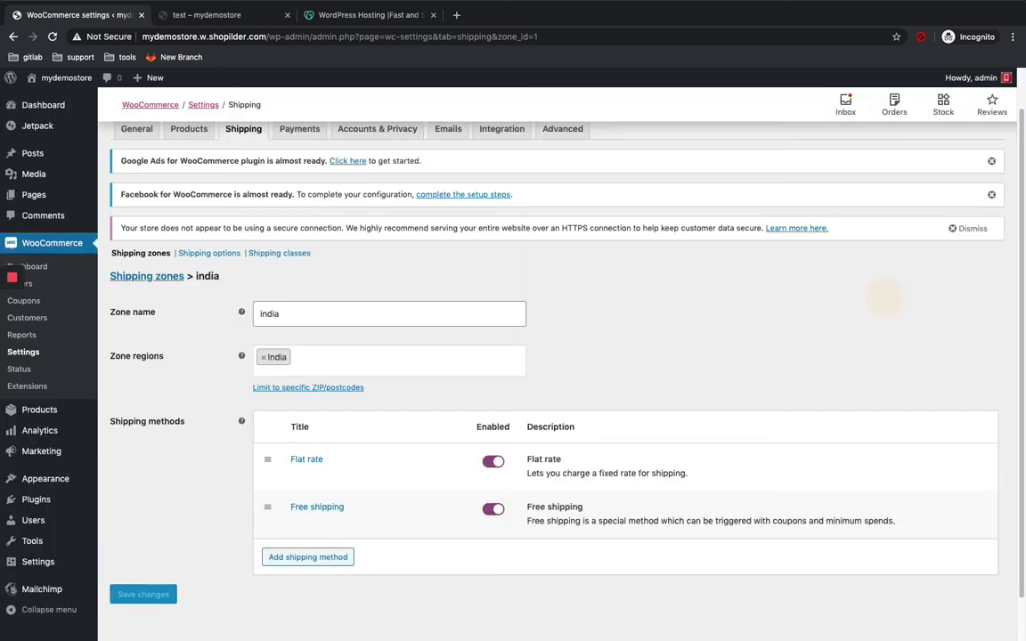
scroll(186, 554, down, 1)
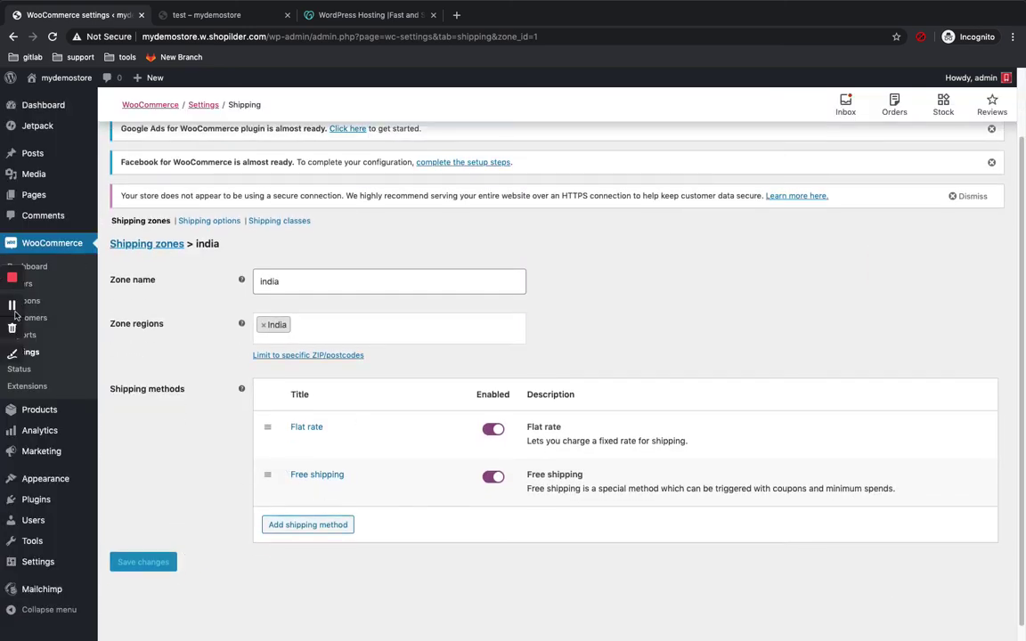
scroll(581, 206, up, 2)
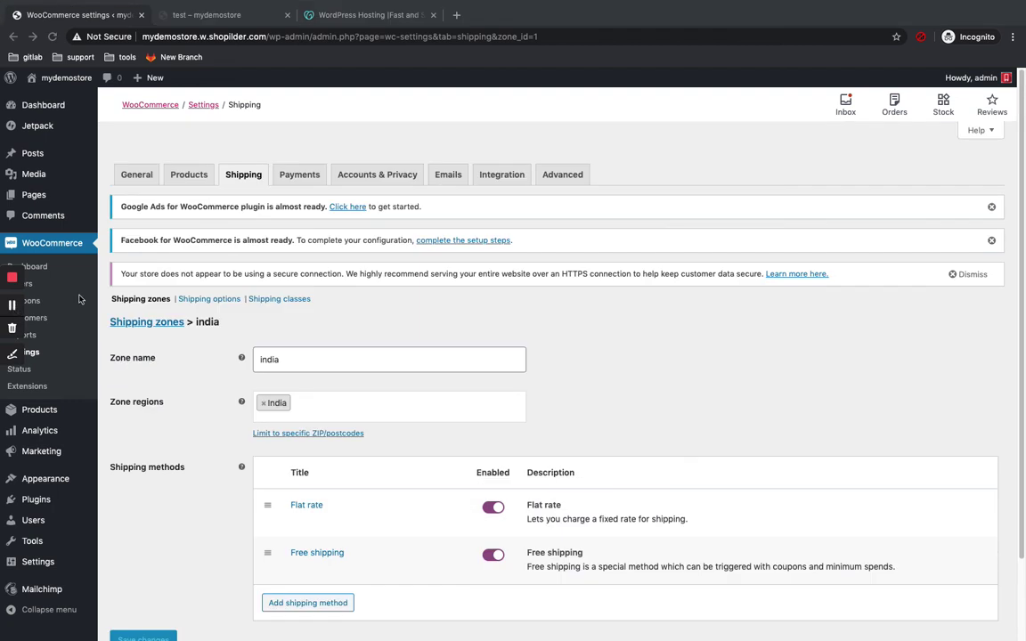
Step: Go to the Payments settings and enable Cash on delivery and Direct bank transfer
click(307, 176)
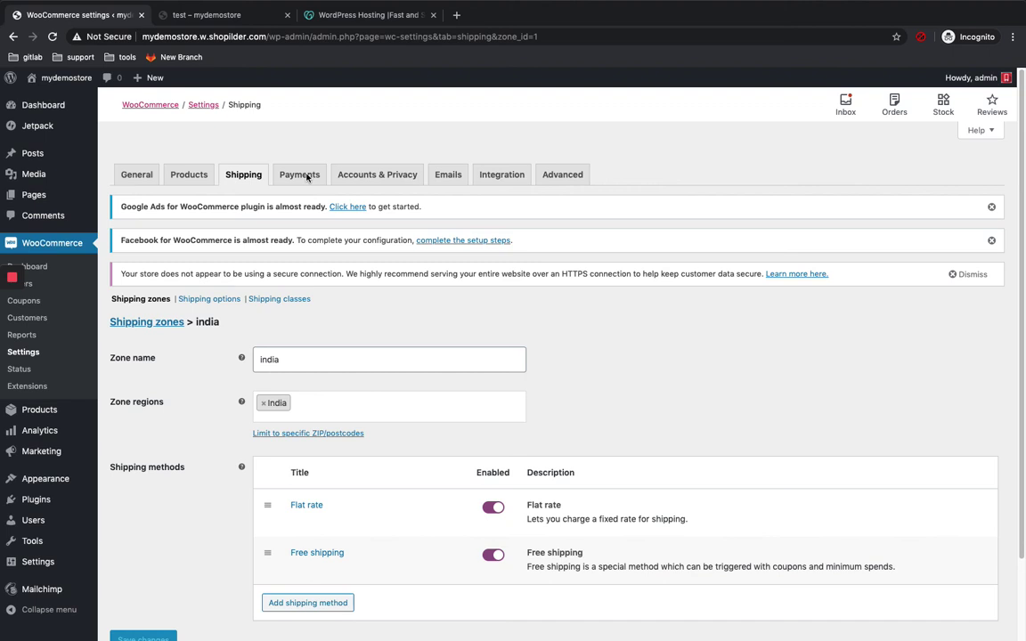
click(307, 177)
click(589, 212)
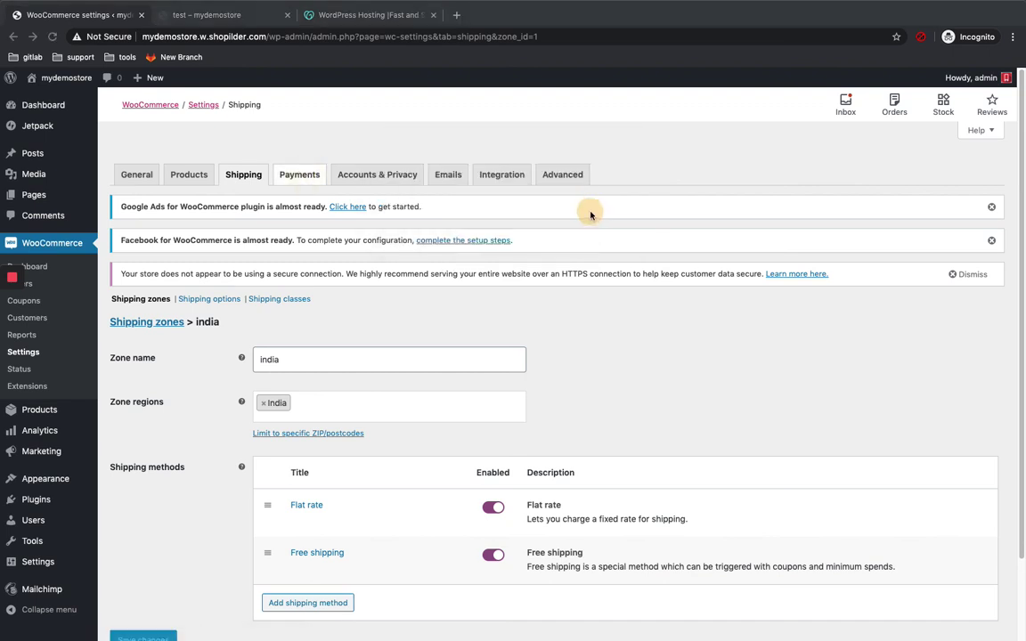
click(287, 175)
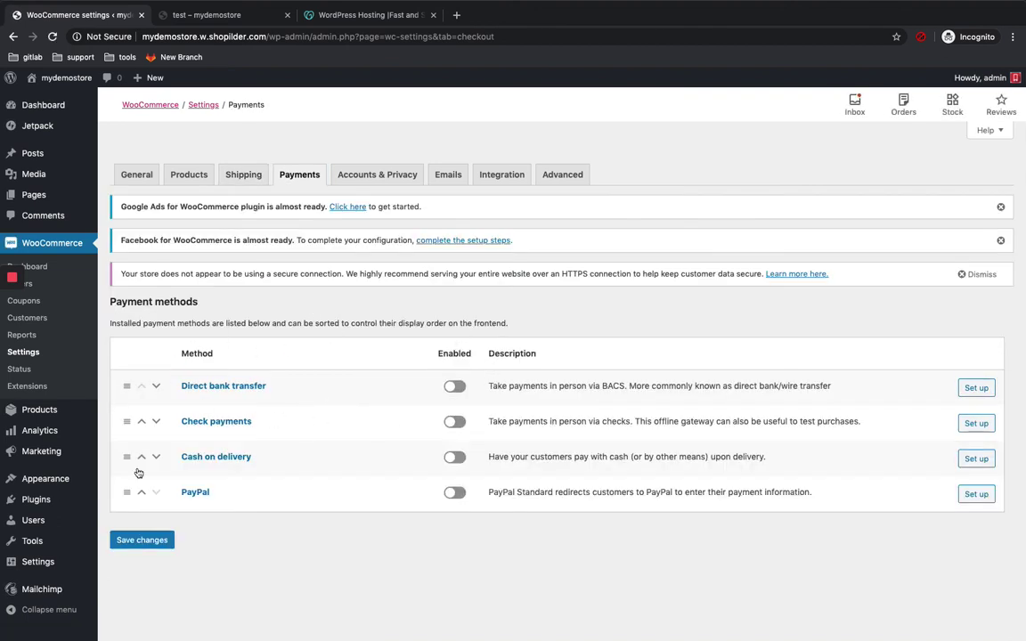
click(457, 459)
click(463, 393)
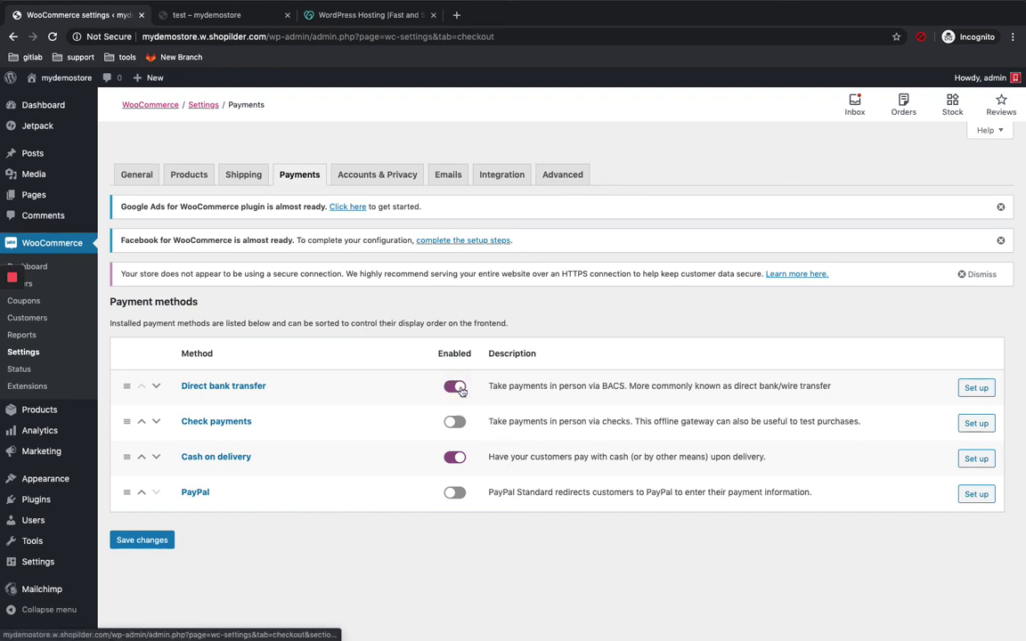
Step: Open the Cash on delivery setup and save it with the default pay-on-delivery wording
click(976, 461)
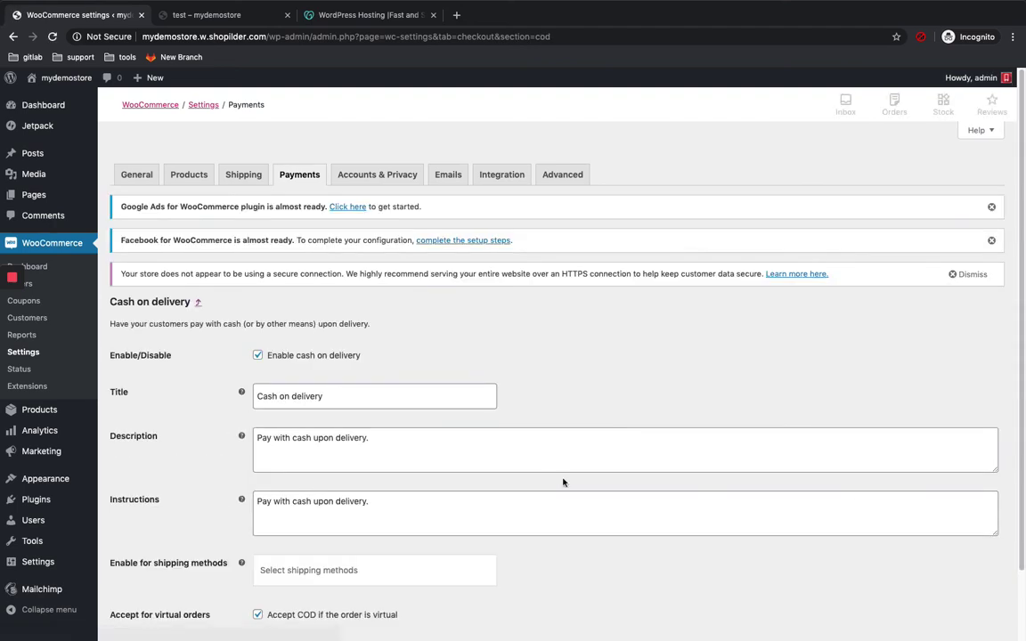
scroll(564, 481, down, 1)
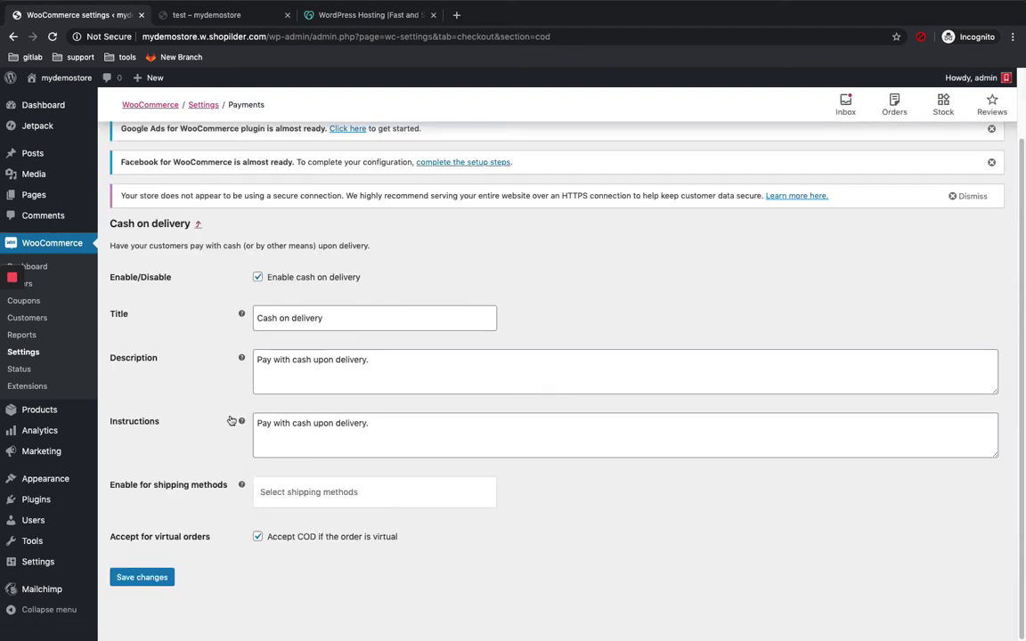
click(149, 576)
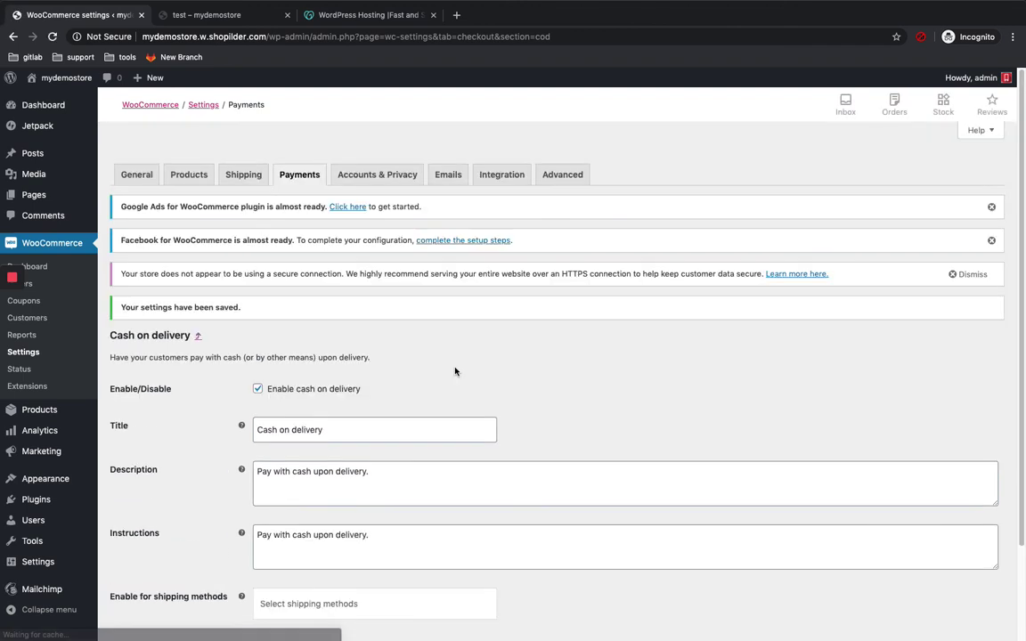
scroll(455, 372, down, 3)
scroll(353, 372, up, 3)
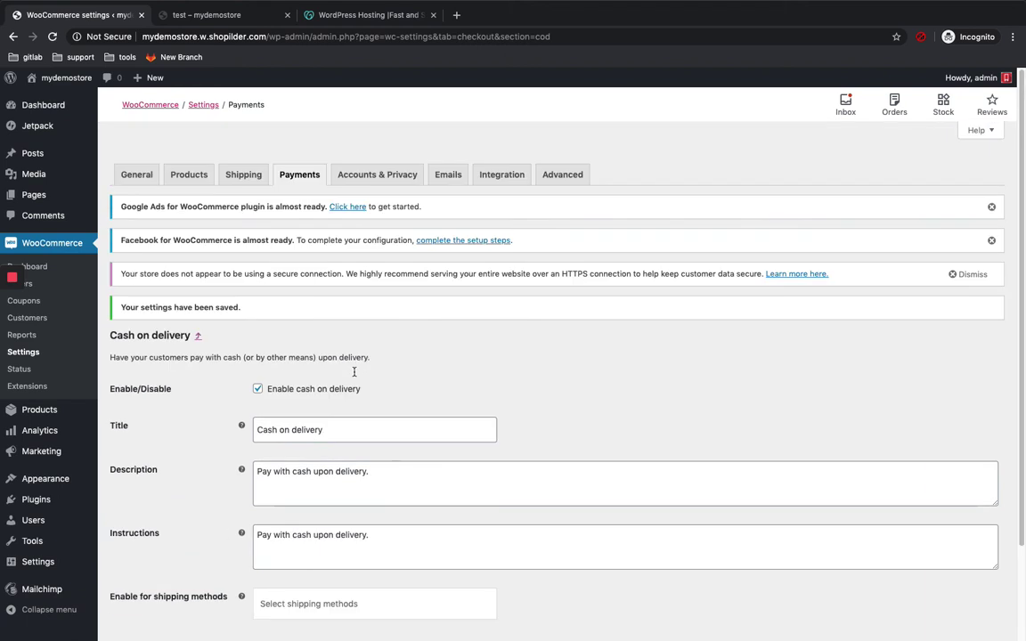
scroll(354, 374, down, 1)
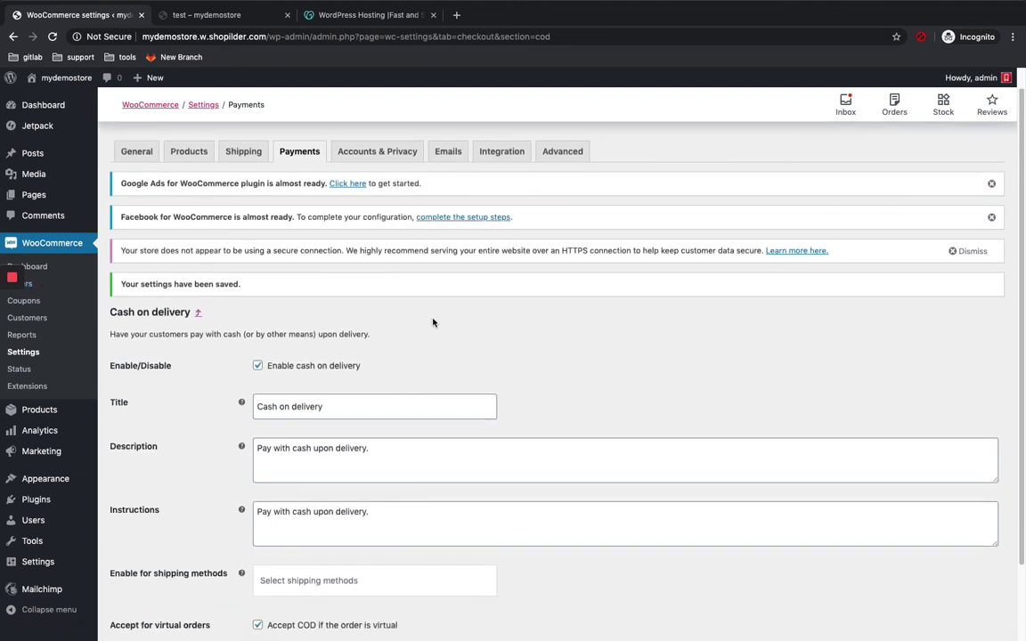
Step: In the storefront tab, trim the product path from the address to return to the homepage
click(233, 14)
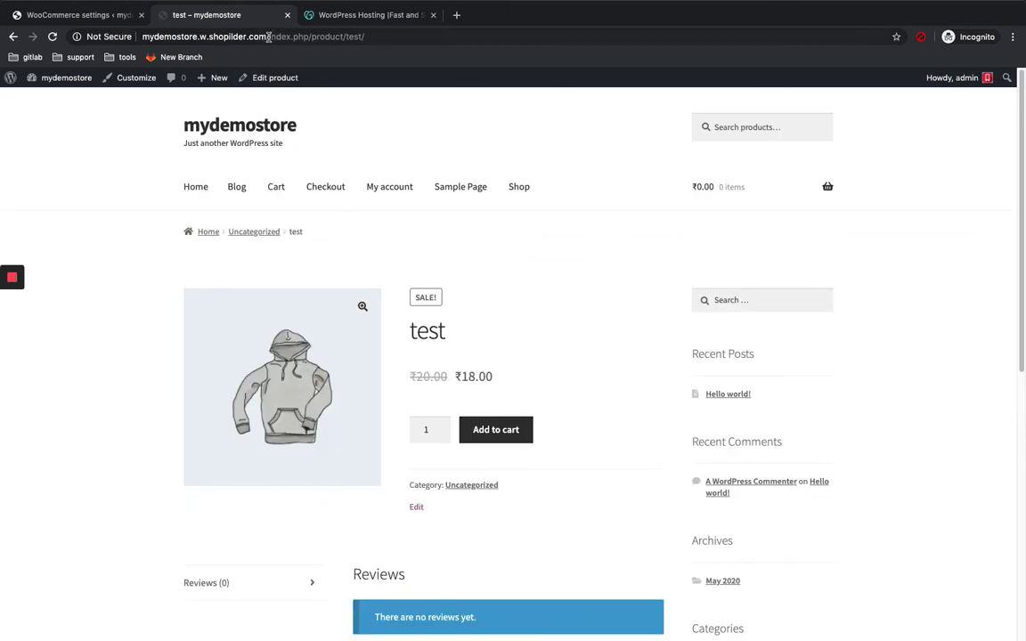
drag(268, 36, 489, 36)
key(BackSpace)
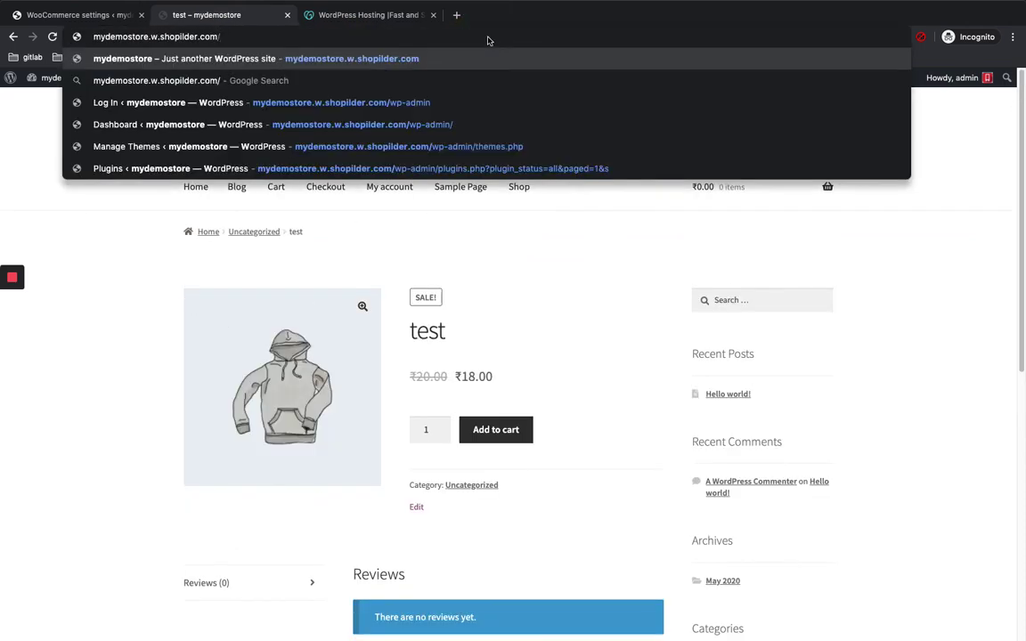
key(Return)
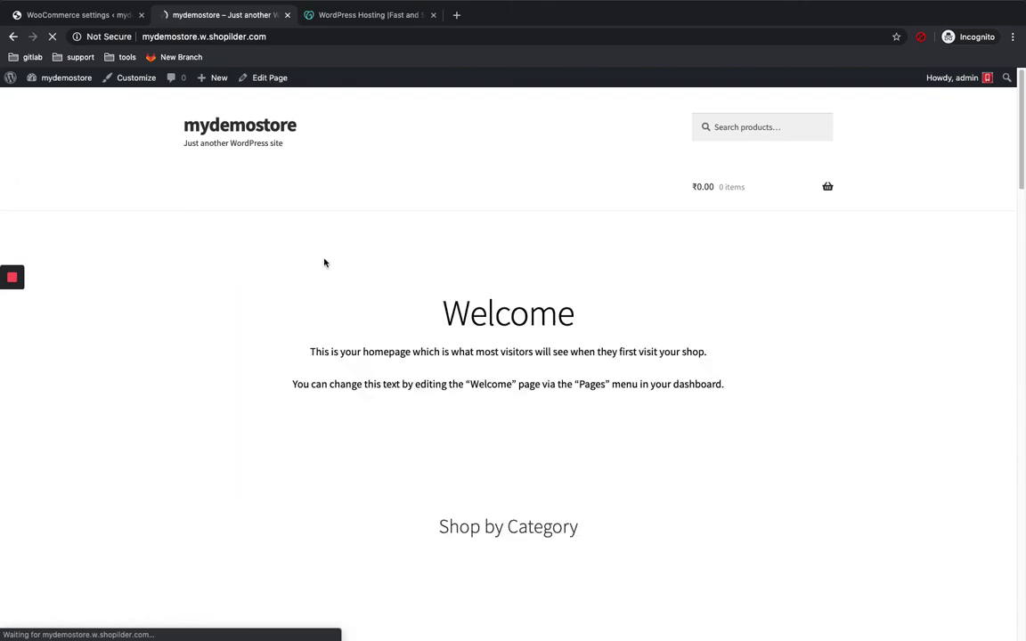
scroll(392, 277, down, 5)
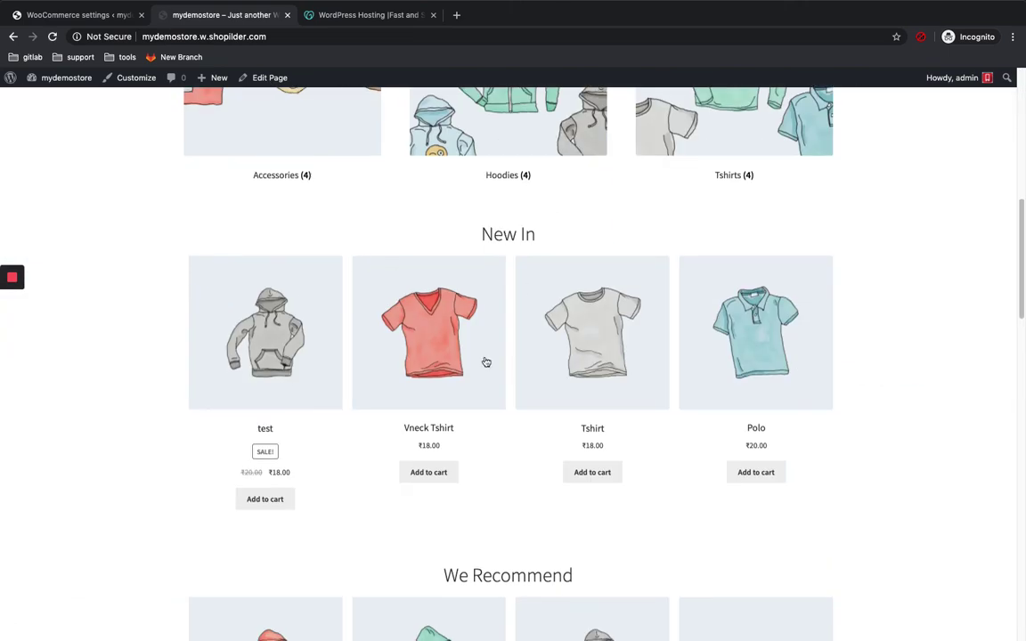
Step: Add the Vneck Tshirt to the cart and view the cart totalling ₹18.00
click(449, 335)
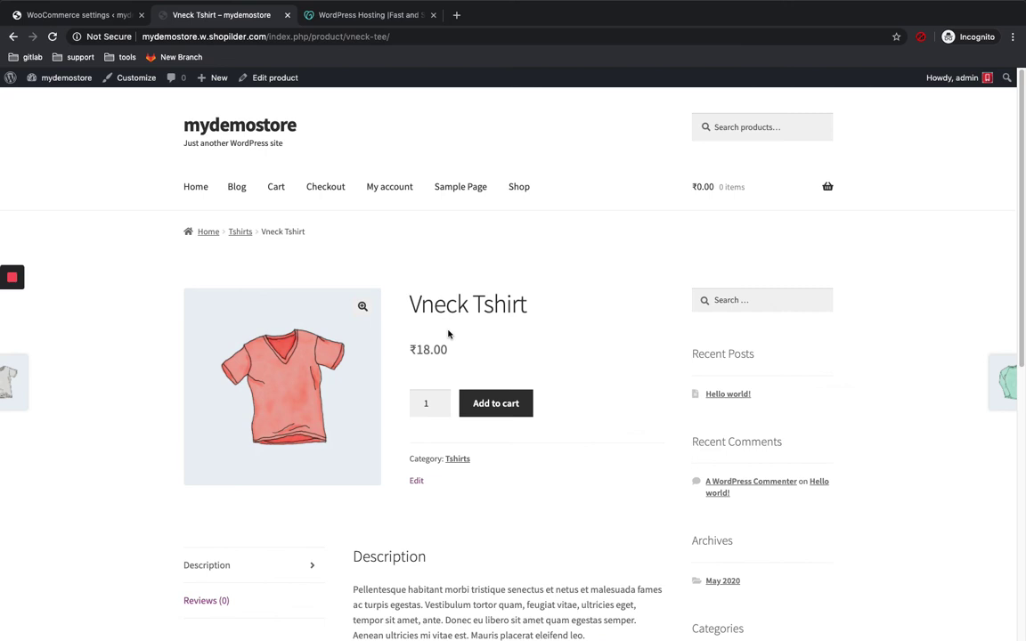
scroll(449, 335, down, 2)
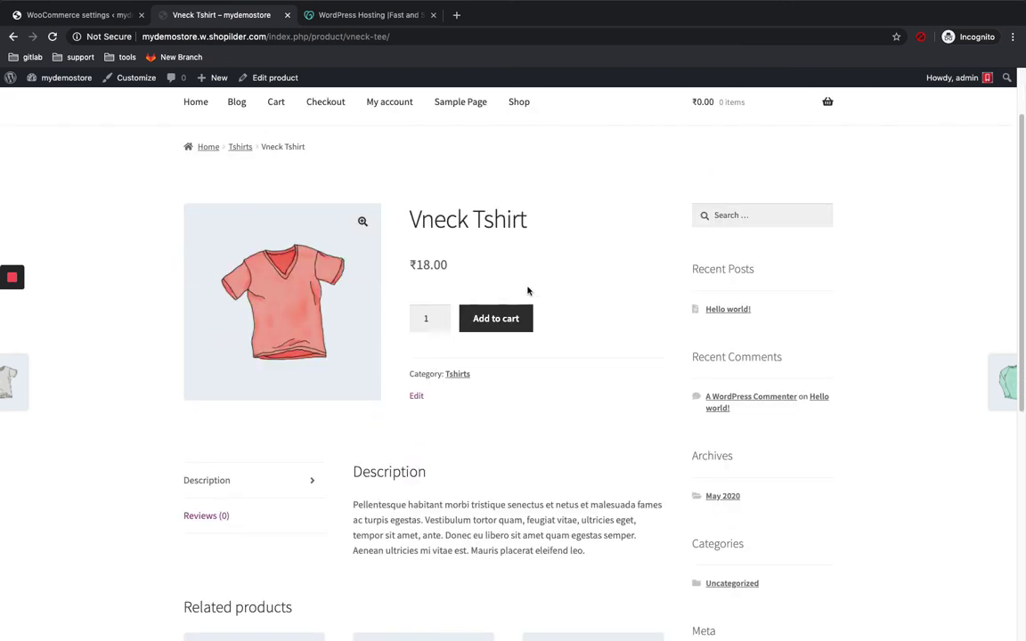
click(506, 321)
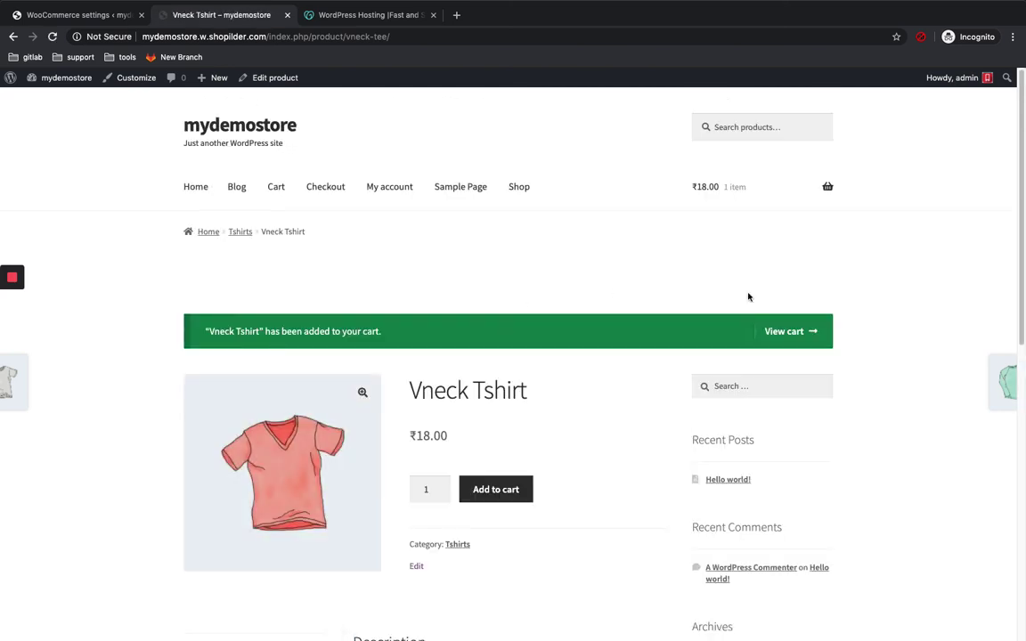
click(774, 334)
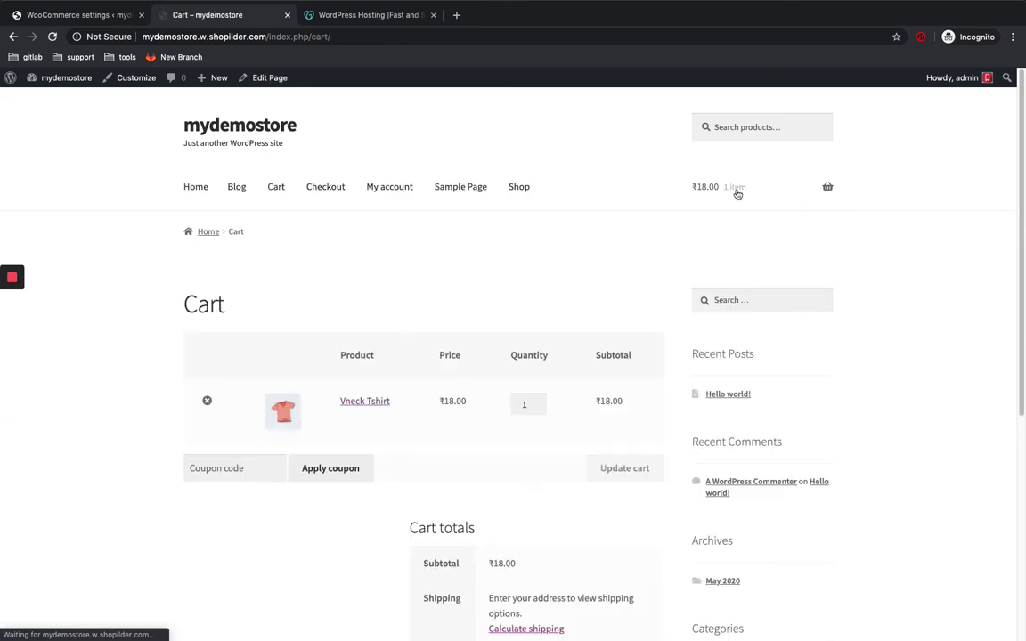
scroll(462, 249, down, 2)
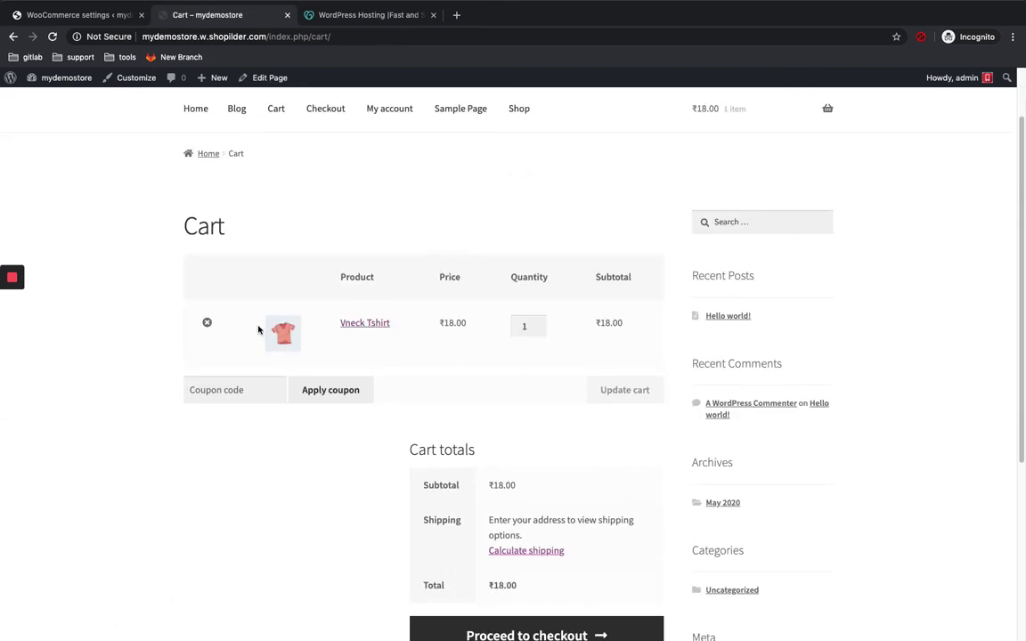
scroll(314, 334, down, 1)
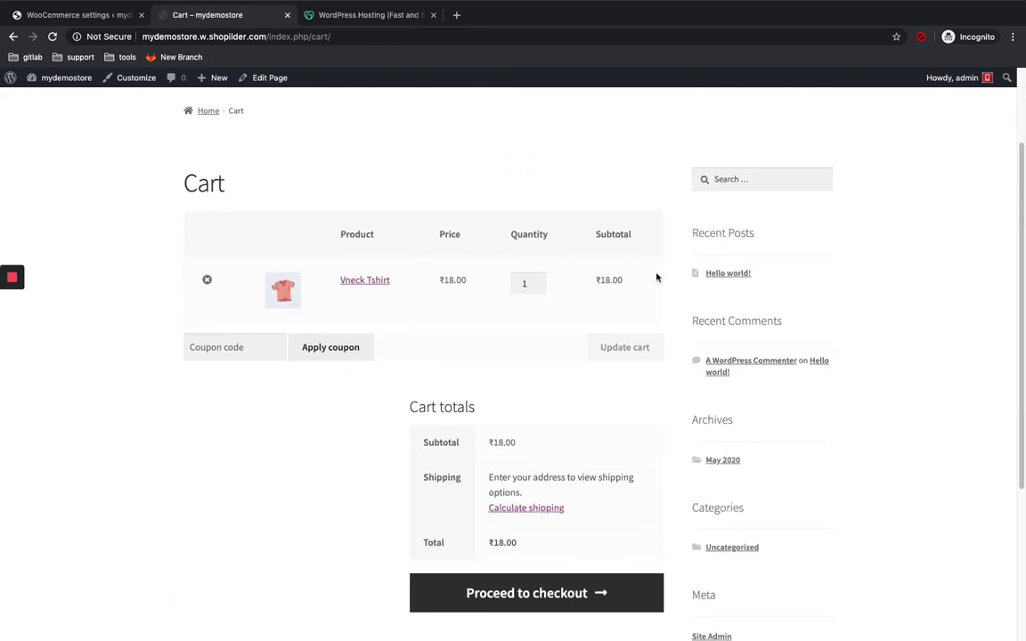
scroll(662, 458, down, 1)
scroll(662, 457, down, 2)
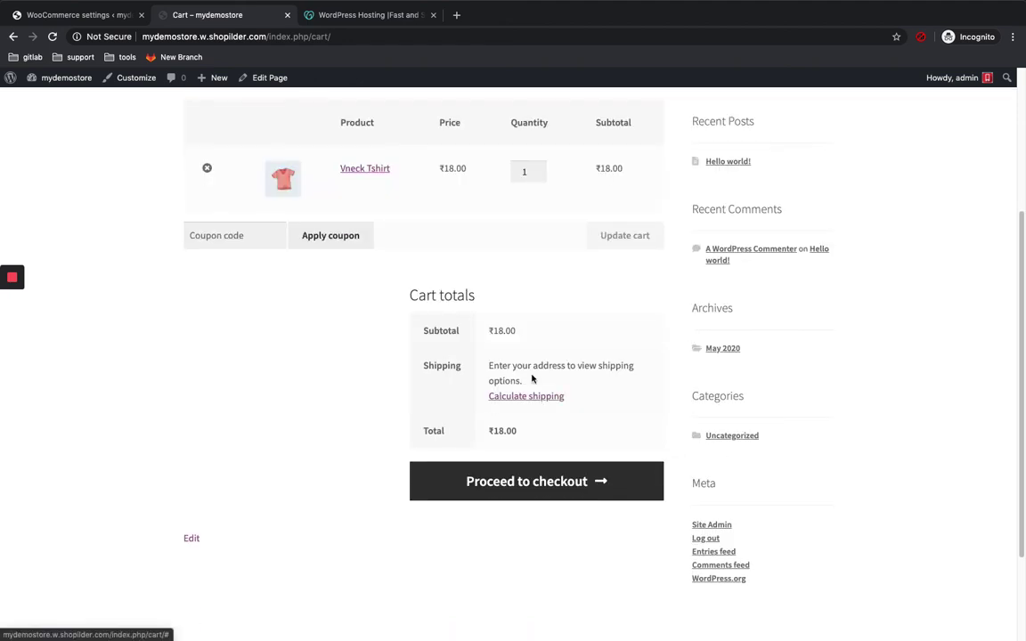
Step: Proceed from the cart to the Checkout page
click(559, 481)
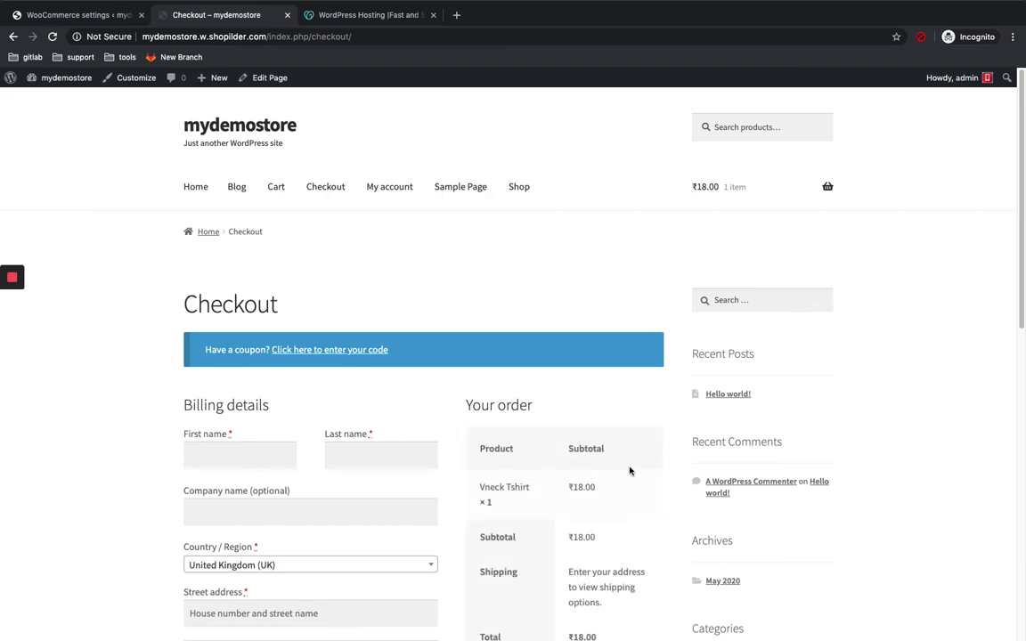
scroll(629, 470, down, 5)
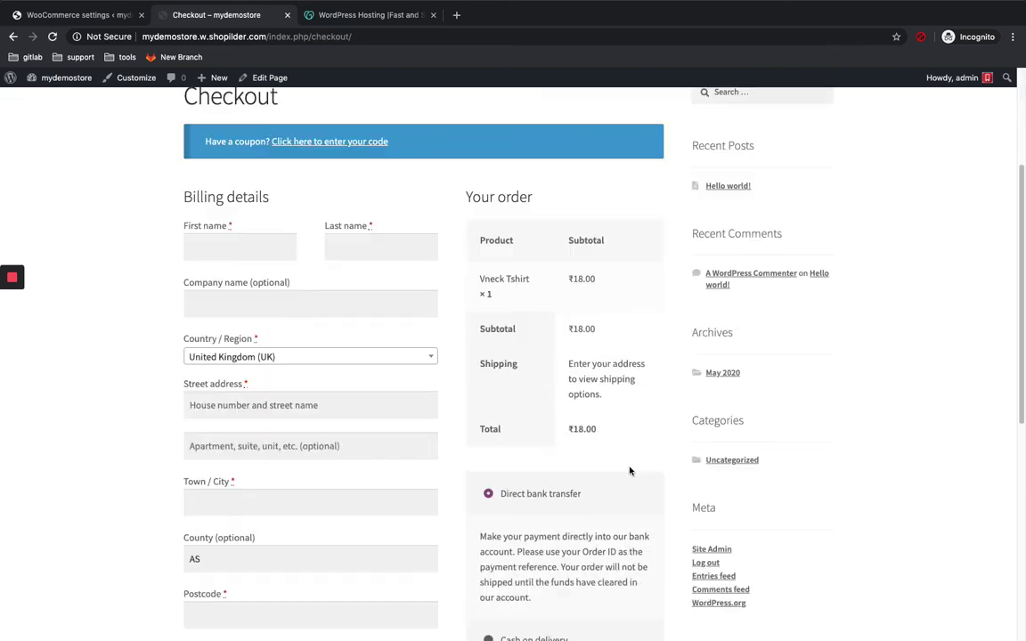
scroll(371, 341, up, 5)
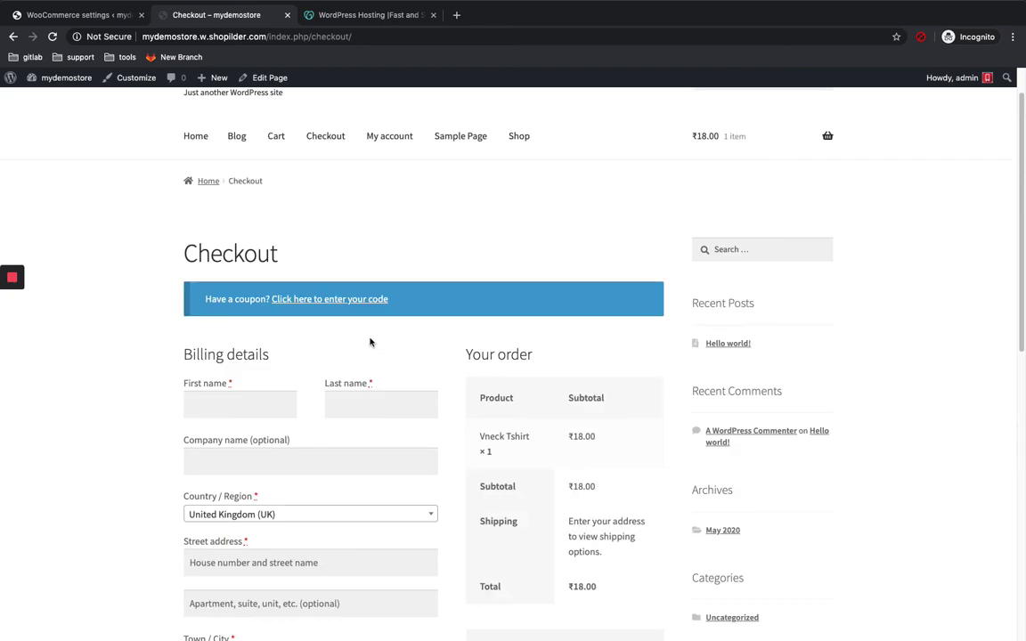
scroll(371, 341, down, 5)
scroll(371, 341, up, 1)
scroll(371, 342, up, 1)
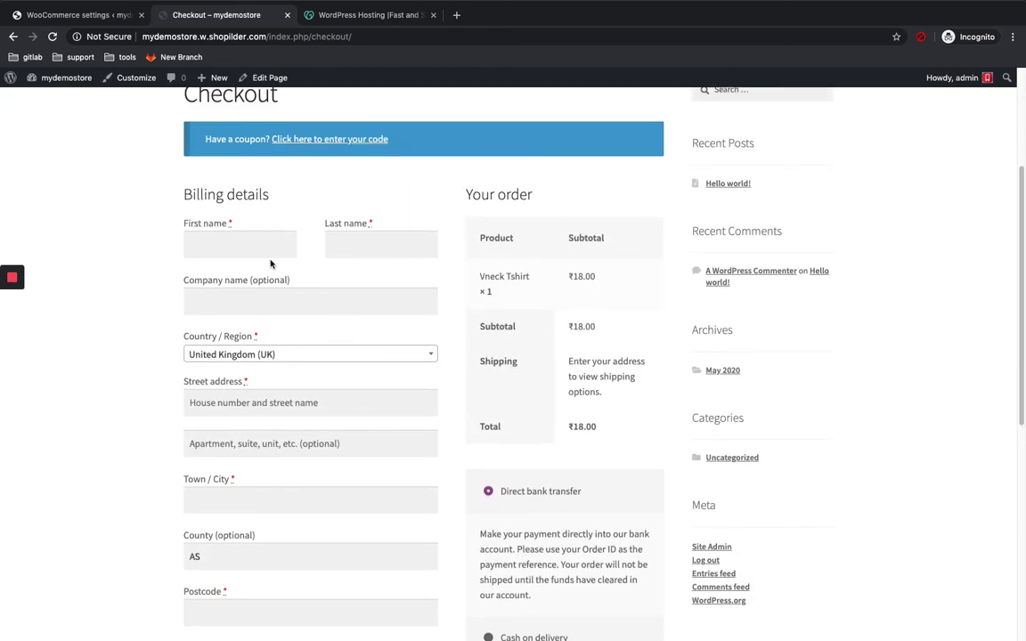
Step: Select India as the billing country
click(247, 239)
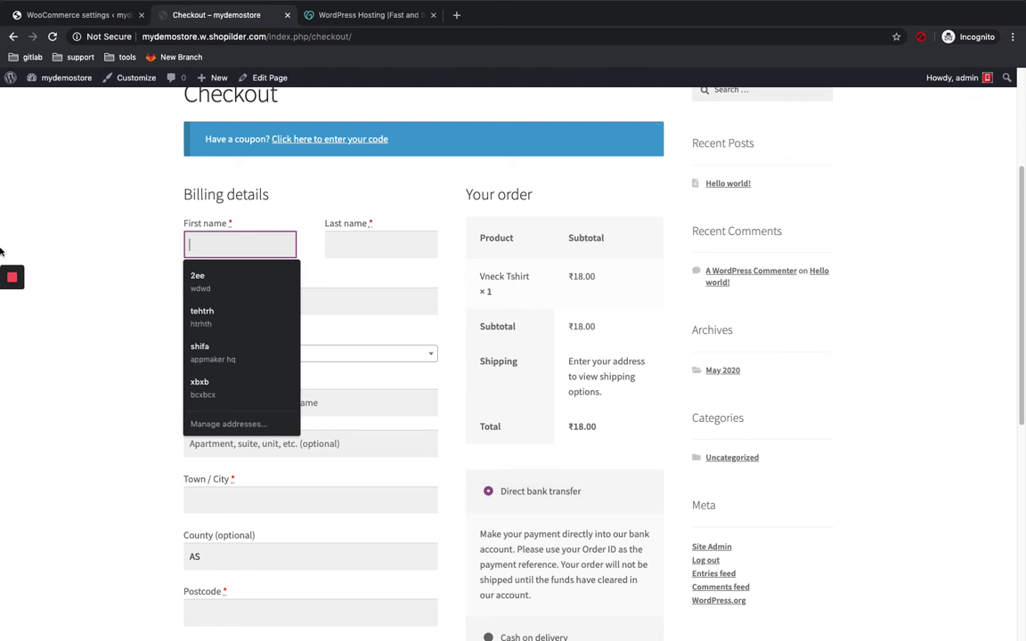
mouse_move(11, 279)
click(12, 305)
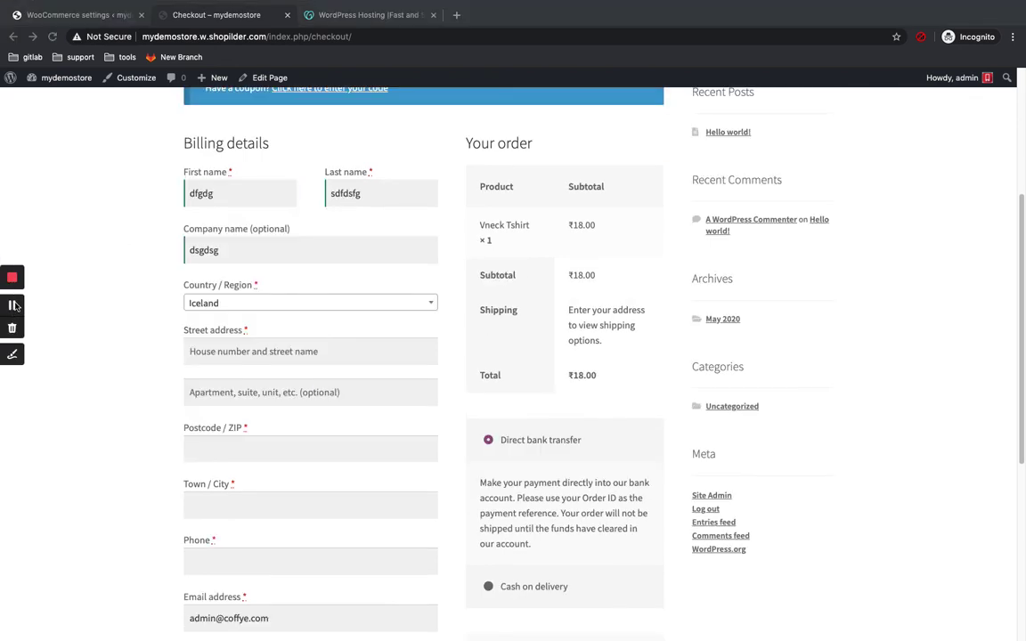
click(247, 306)
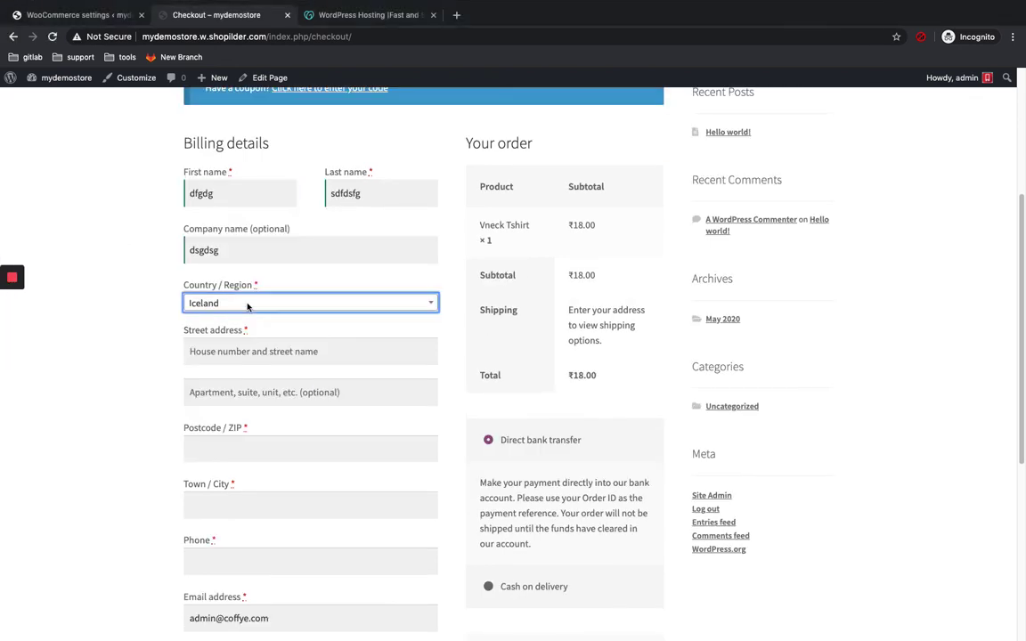
click(248, 305)
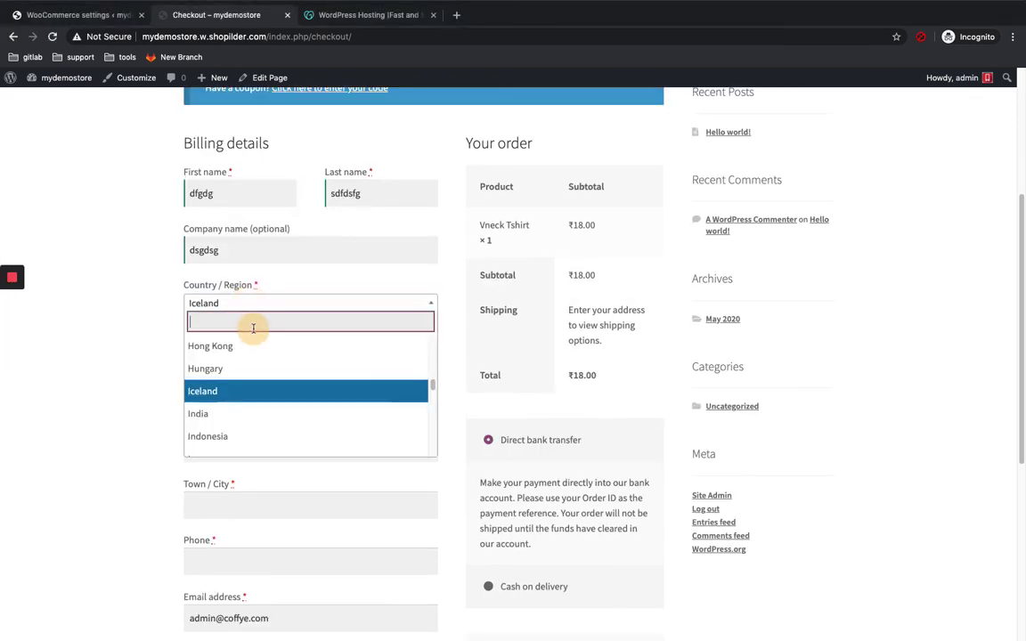
text(indi)
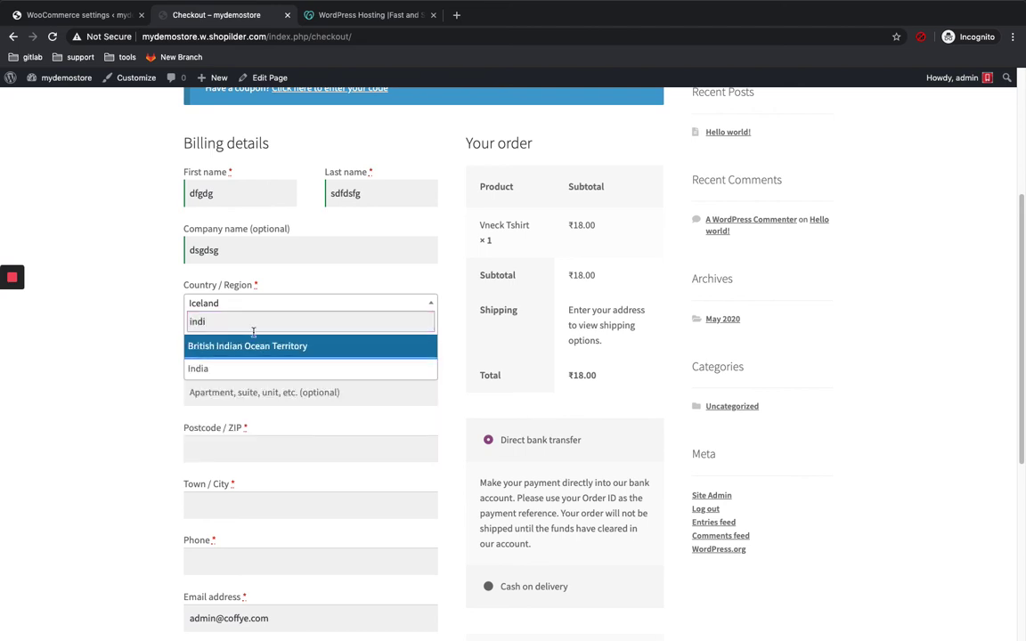
click(250, 371)
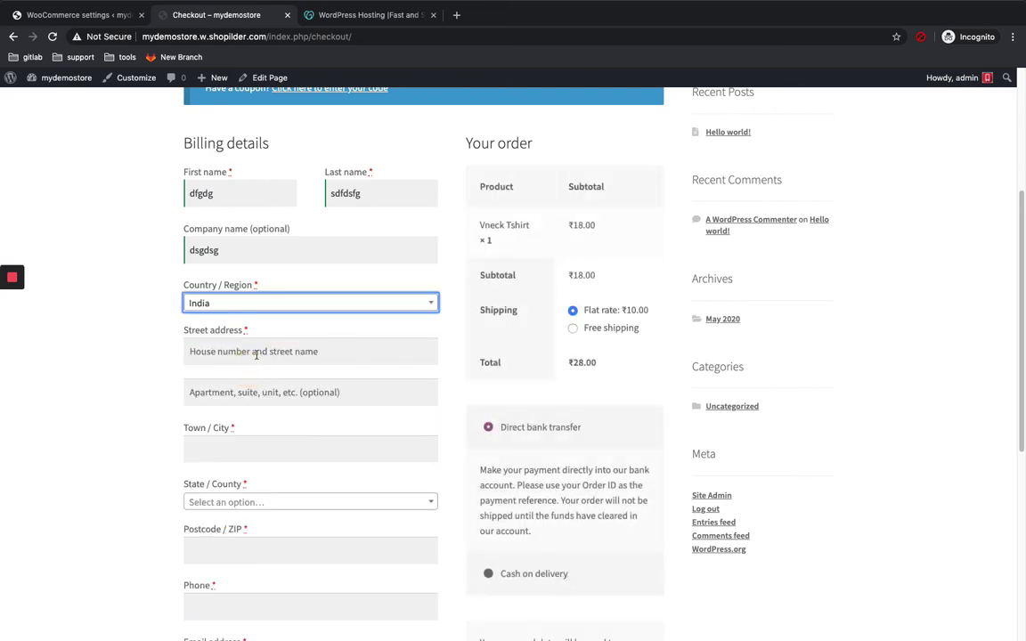
Step: Fill in the street address, apartment line and town/city fields
click(253, 351)
text(dsfdsf)
scroll(278, 380, down, 2)
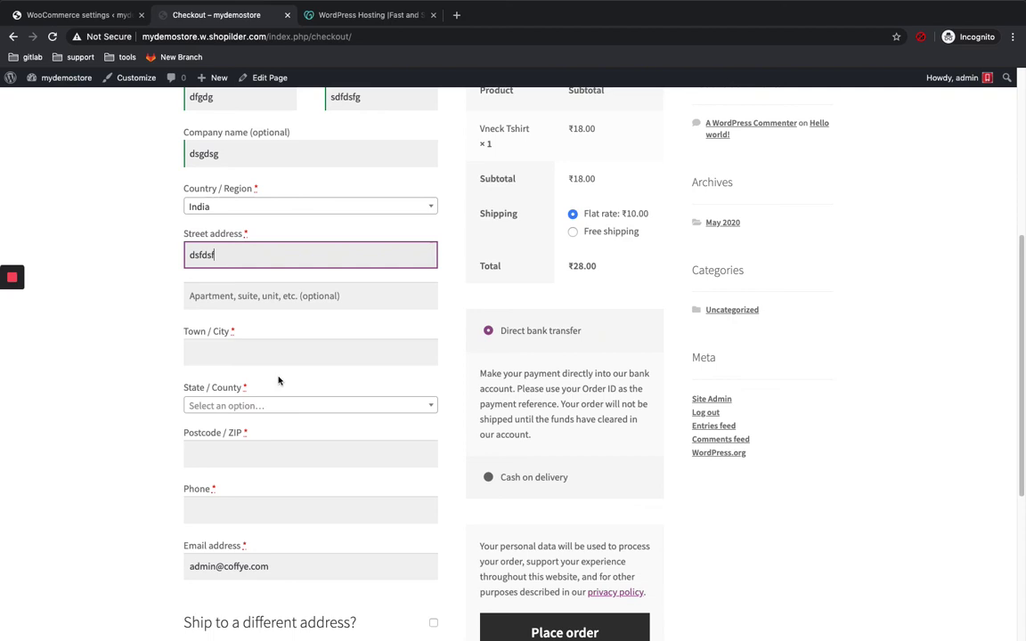
click(276, 297)
text(dsfdf)
click(229, 349)
text(dfdsgd)
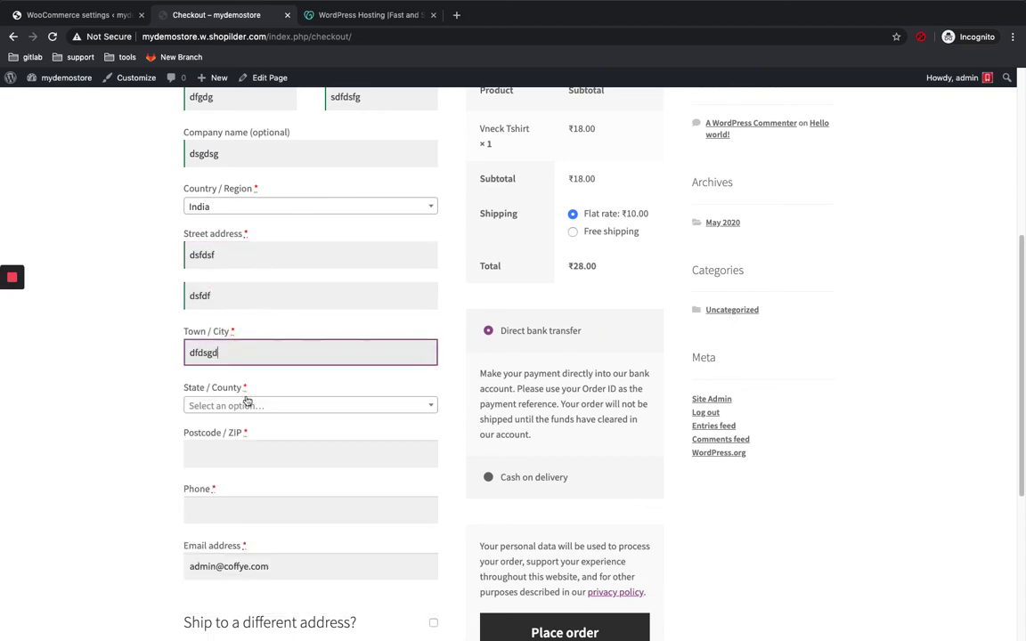
scroll(260, 384, down, 2)
Step: Choose Assam as the billing state and enter the postcode
click(252, 319)
click(257, 405)
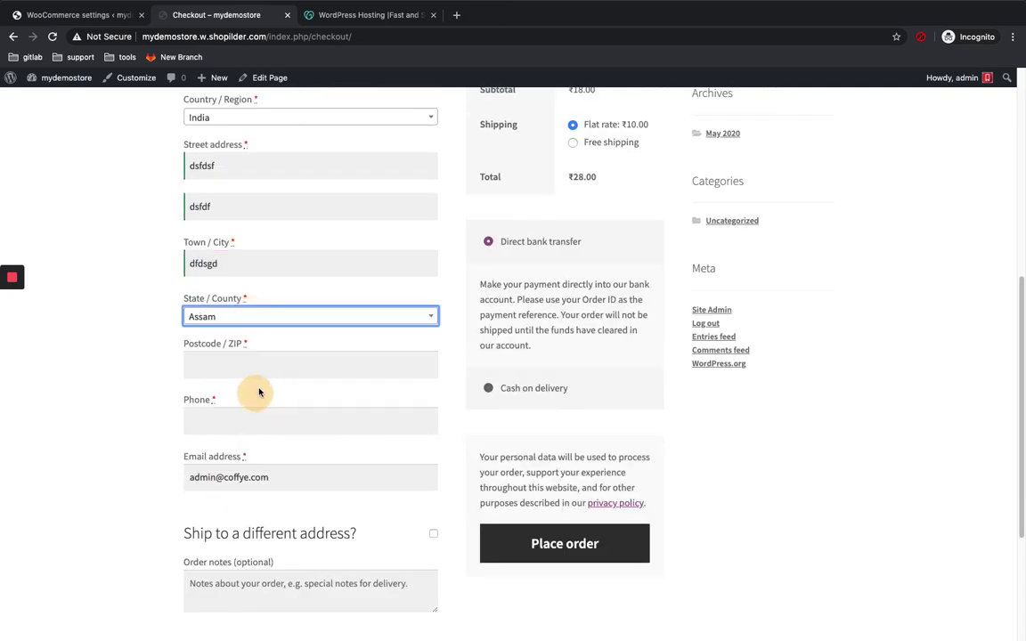
scroll(254, 365, down, 1)
click(252, 344)
text(682022)
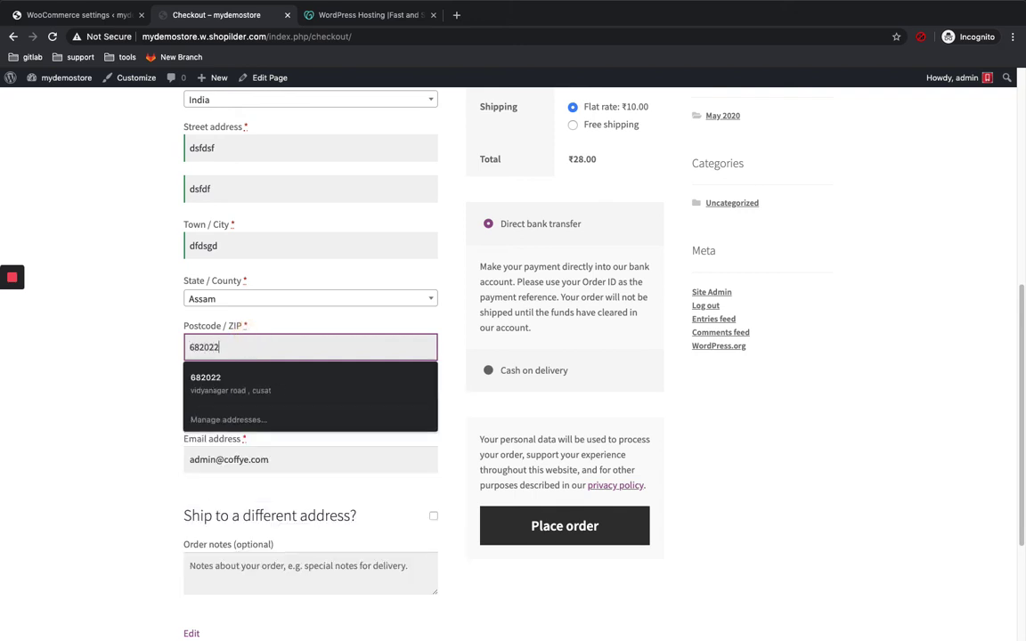
click(168, 346)
scroll(168, 346, down, 1)
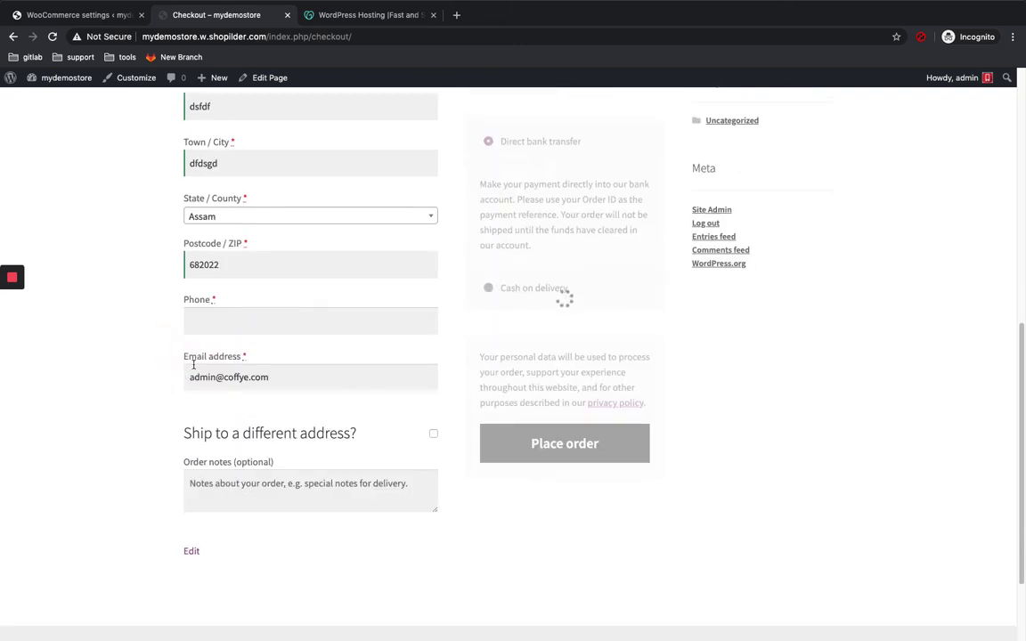
Step: Enter a billing phone number and replace the existing e-mail address
click(245, 321)
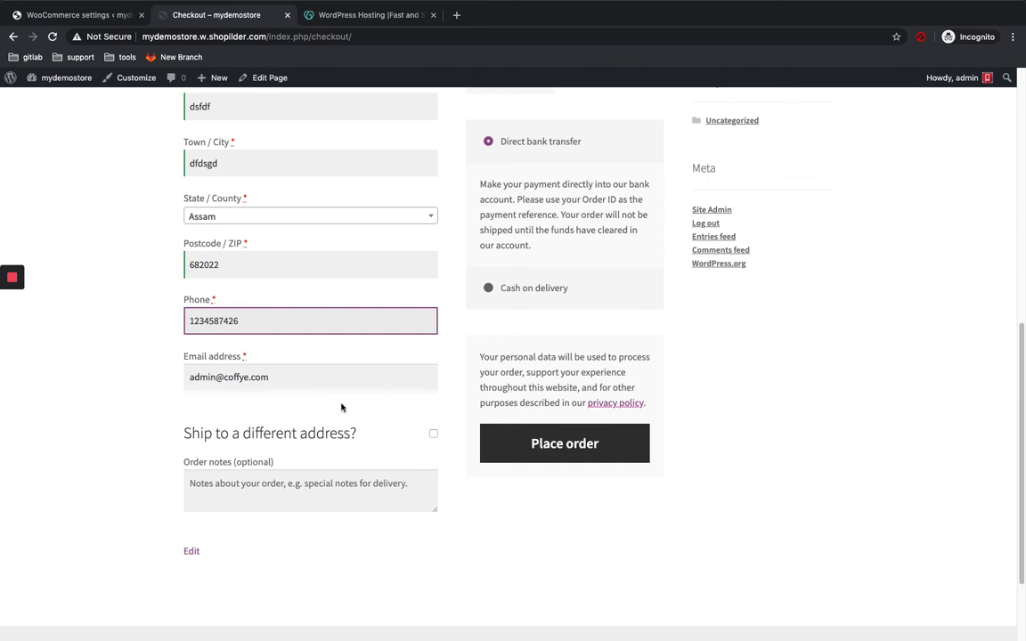
click(190, 376)
drag(190, 377, 326, 383)
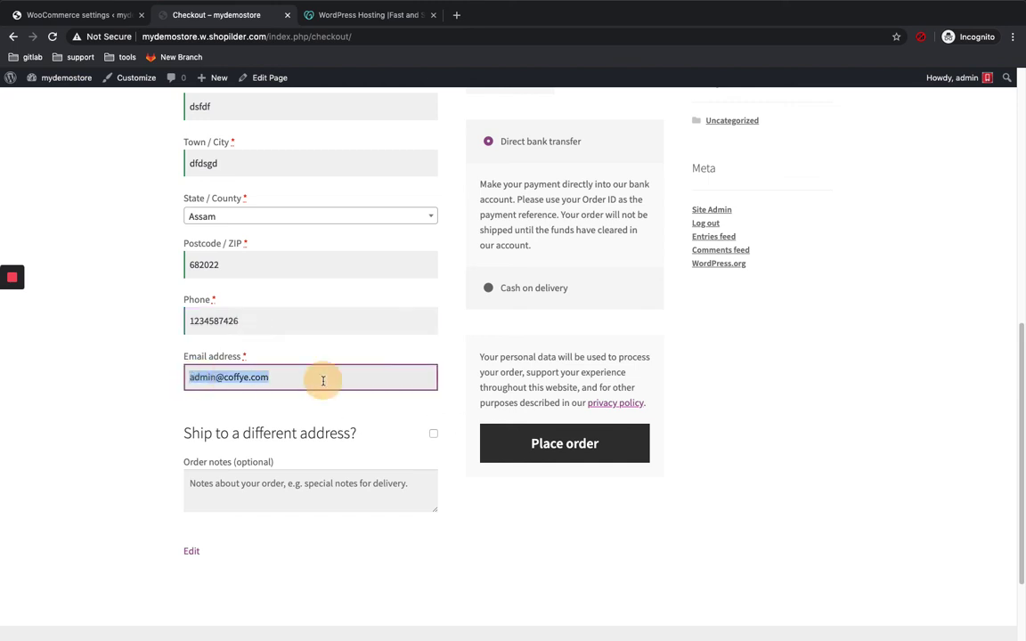
text(dsfdsf@sdf.dfdf)
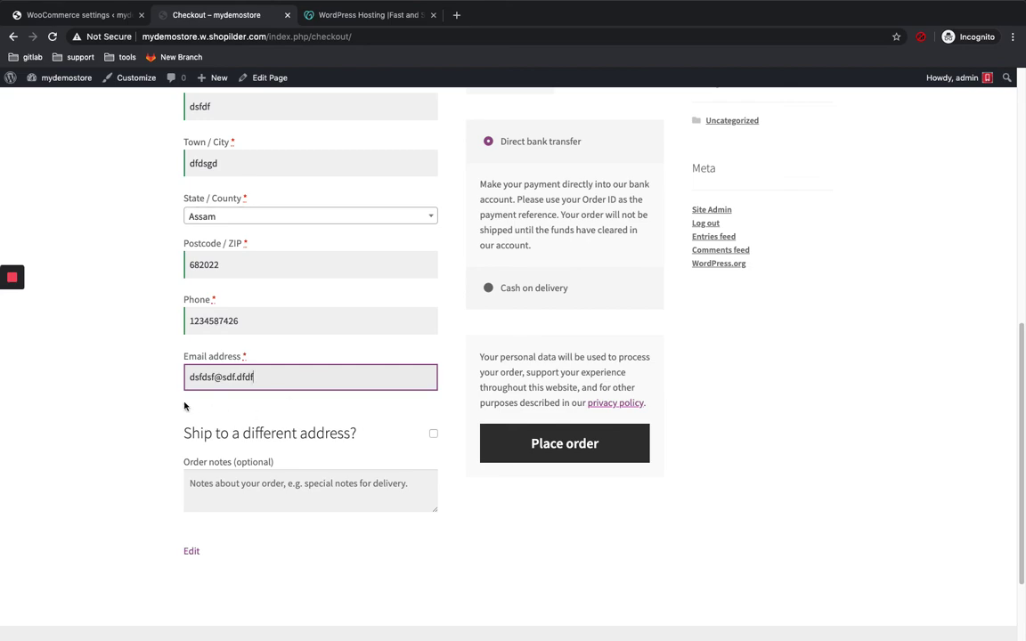
click(161, 338)
scroll(160, 401, up, 5)
Step: Compare free shipping against the total, then keep the ₹10.00 flat-rate shipping
scroll(163, 374, up, 2)
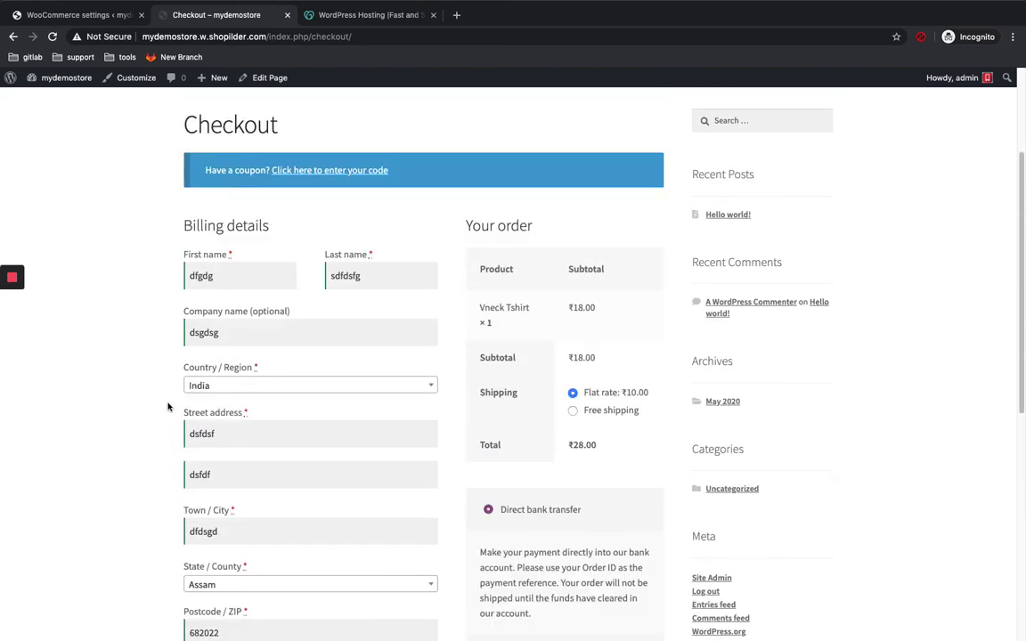
scroll(229, 419, down, 2)
scroll(229, 419, down, 1)
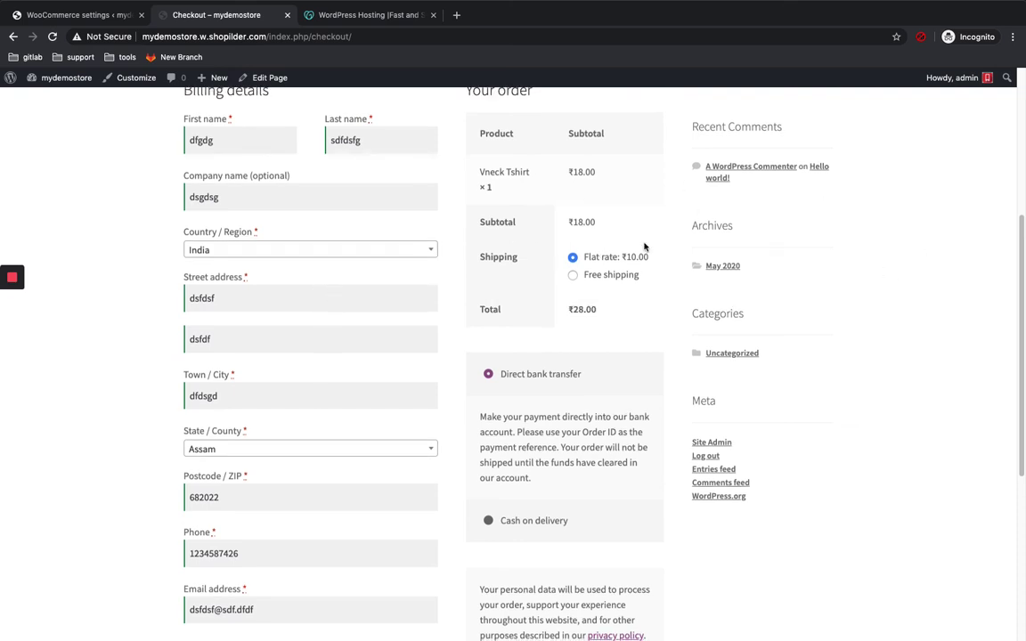
click(574, 277)
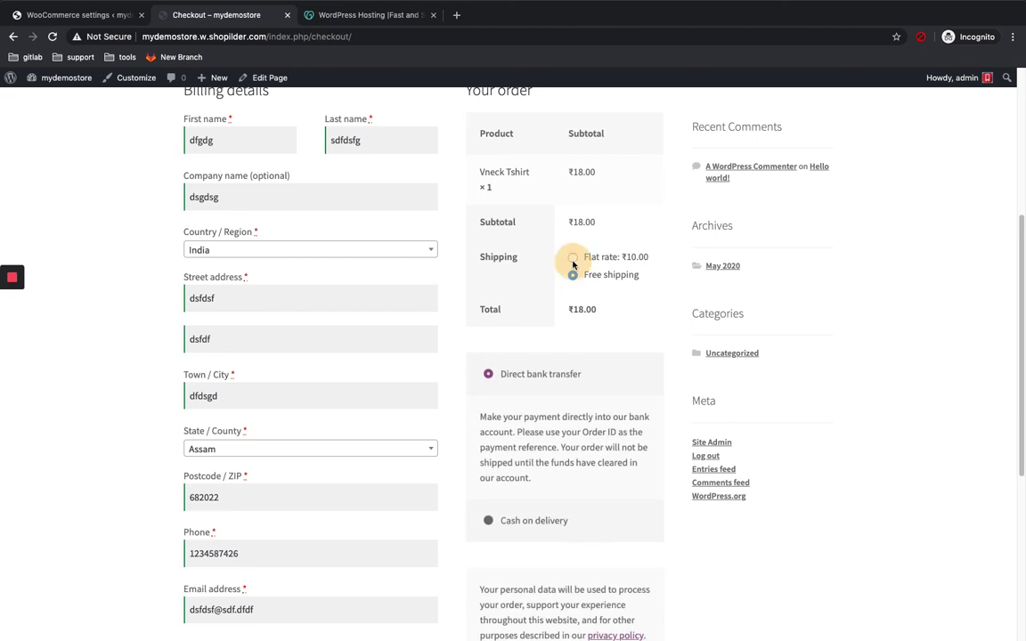
click(573, 260)
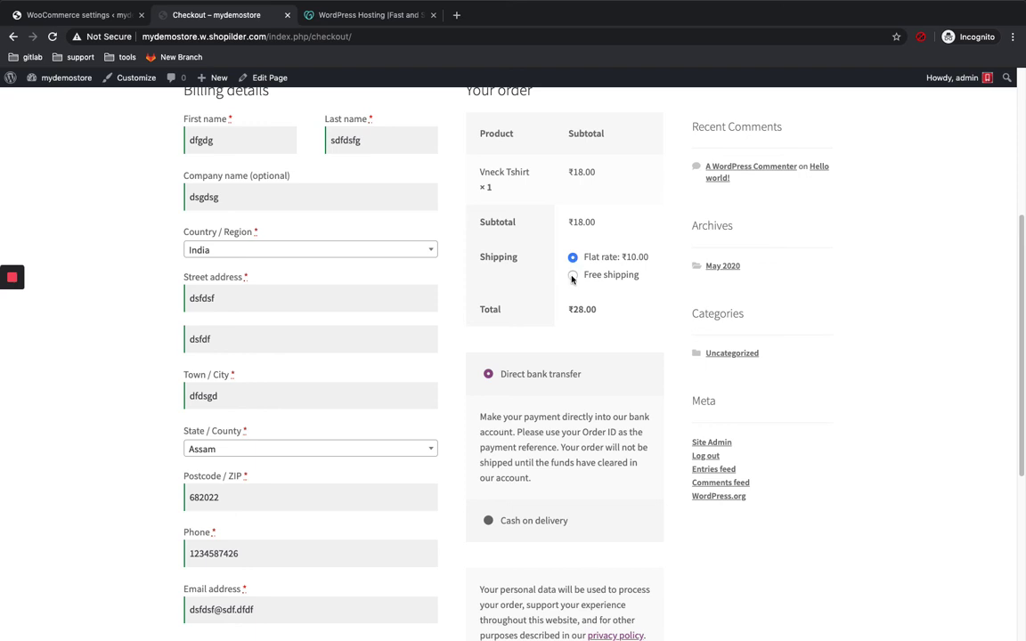
Step: Choose cash on delivery as payment and place the test order
scroll(572, 279, down, 2)
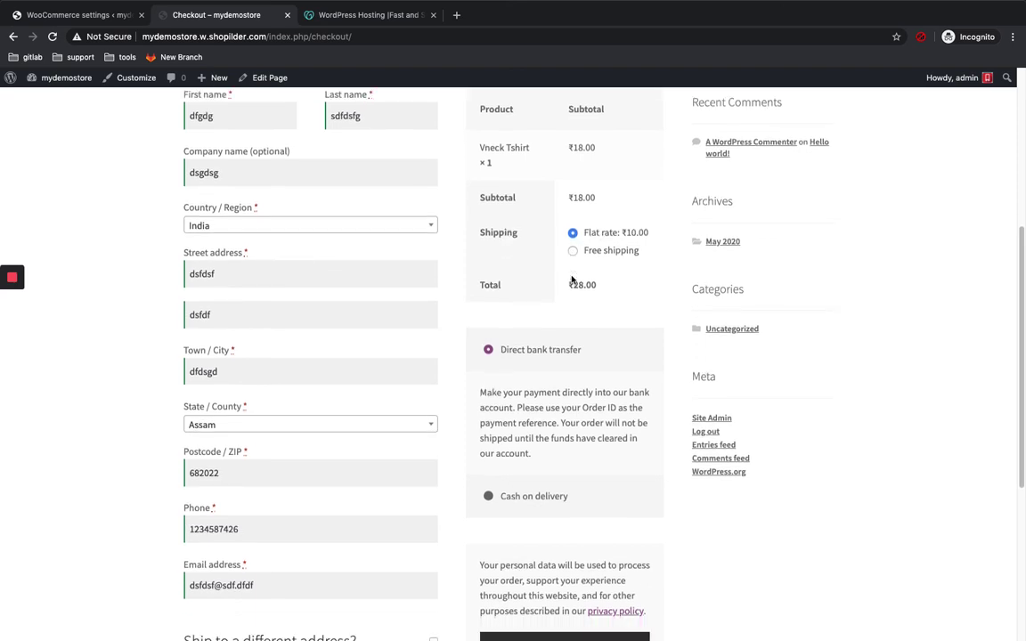
scroll(661, 290, down, 2)
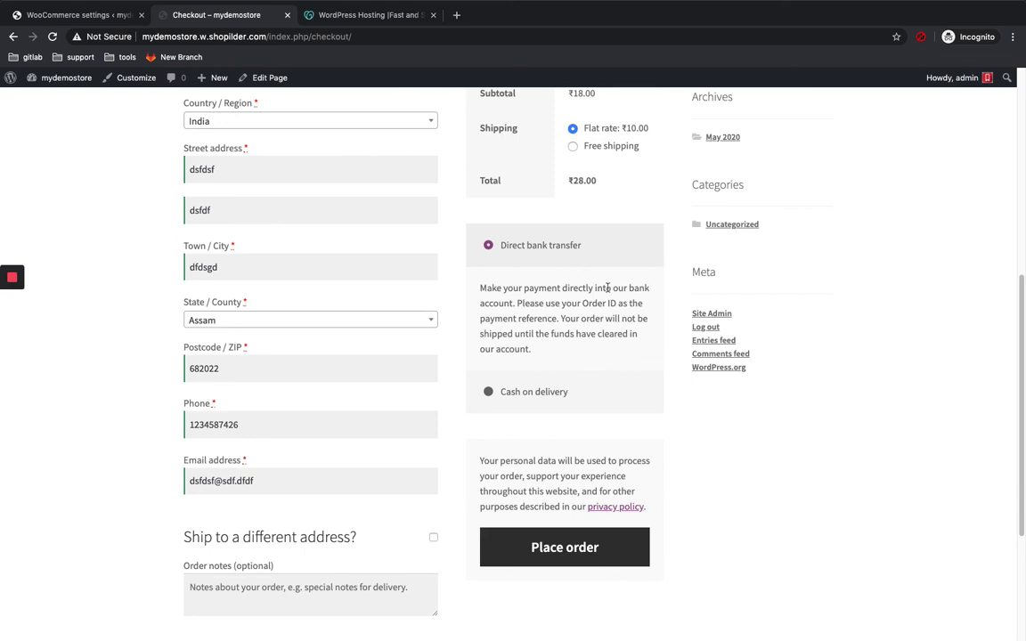
click(489, 389)
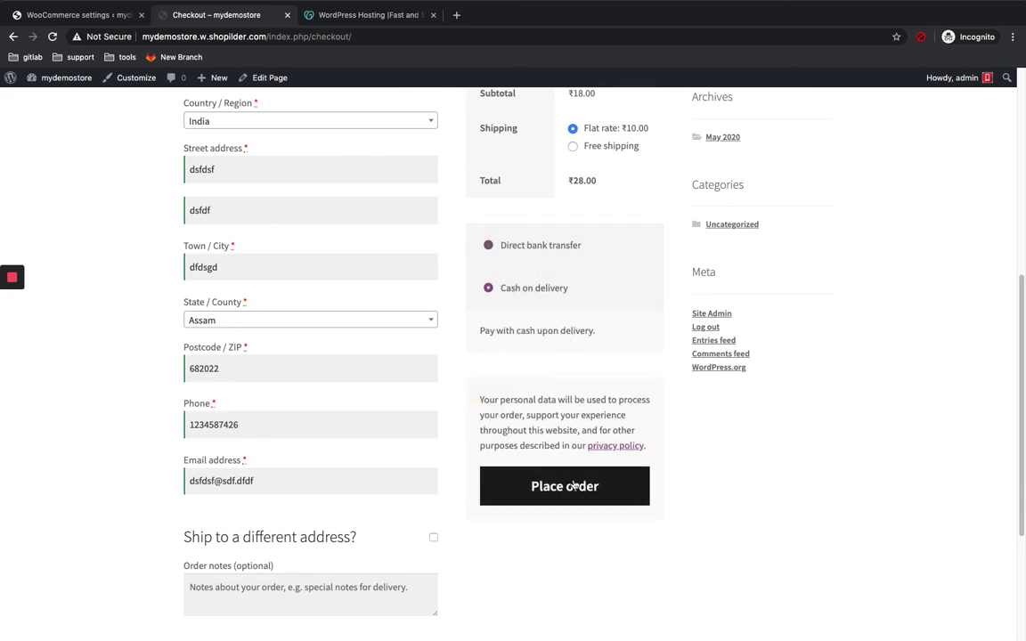
click(575, 486)
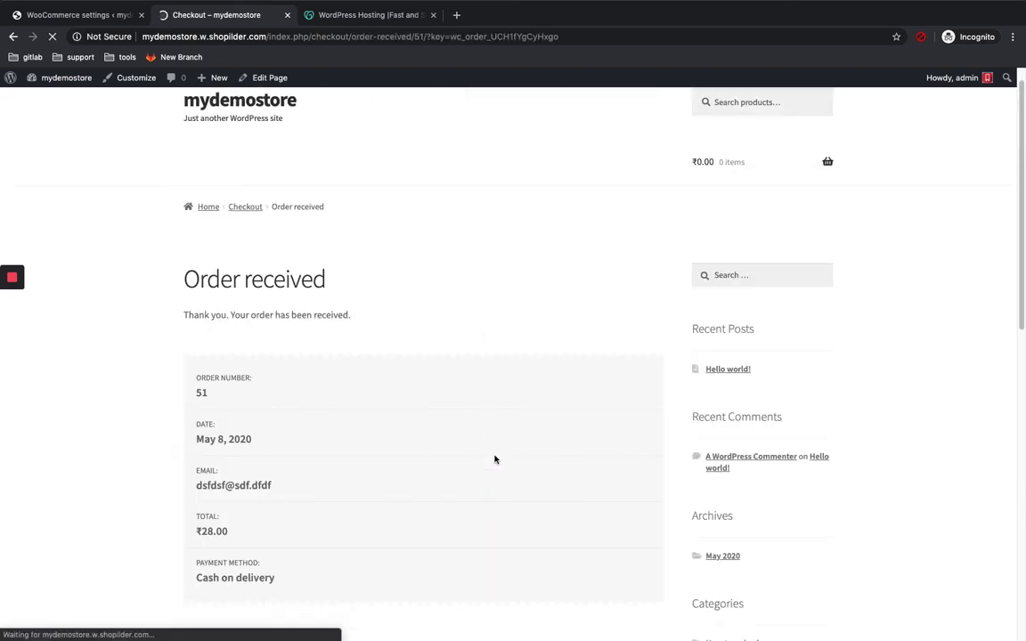
Step: Review the ₹28.00 order confirmation details and addresses, then return to the WooCommerce payment settings
scroll(495, 460, down, 4)
scroll(495, 459, up, 2)
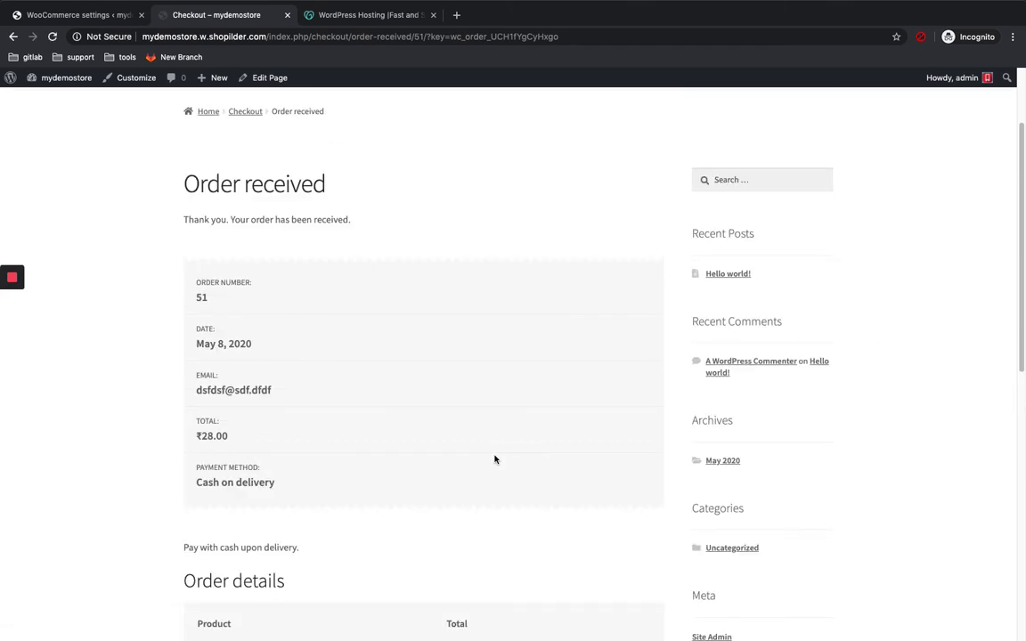
scroll(495, 460, down, 6)
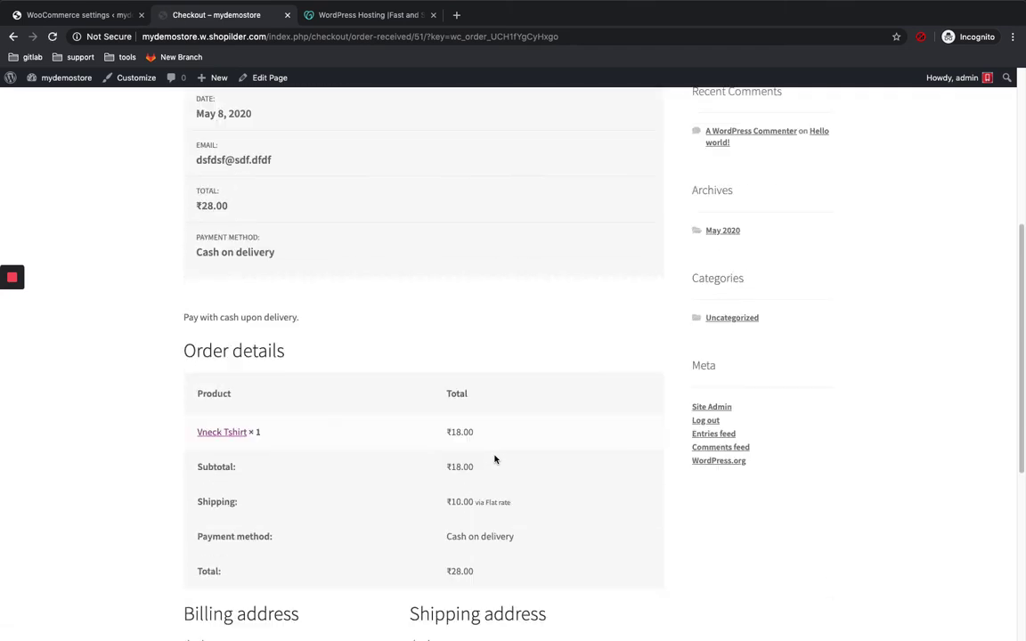
scroll(552, 354, down, 2)
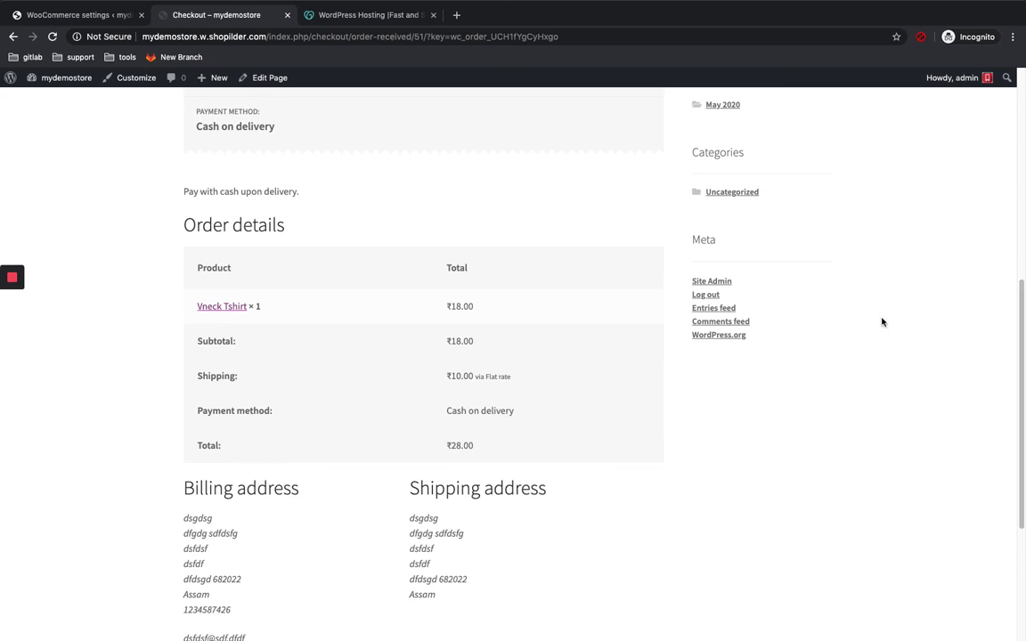
click(54, 17)
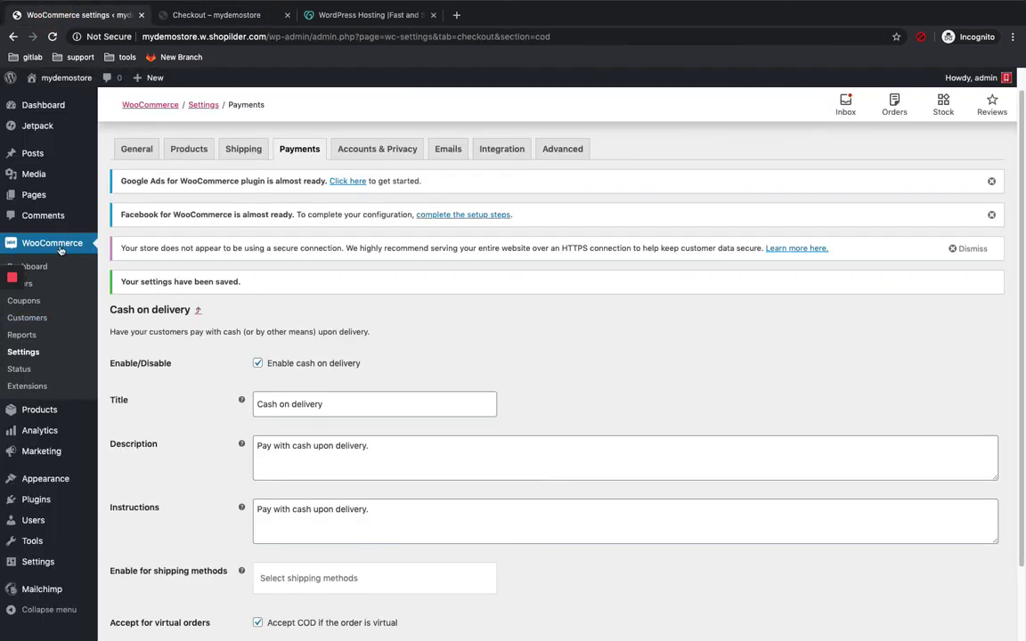
Step: Go to WooCommerce Orders to see the new ₹28.00 Processing order
scroll(59, 307, up, 1)
click(41, 286)
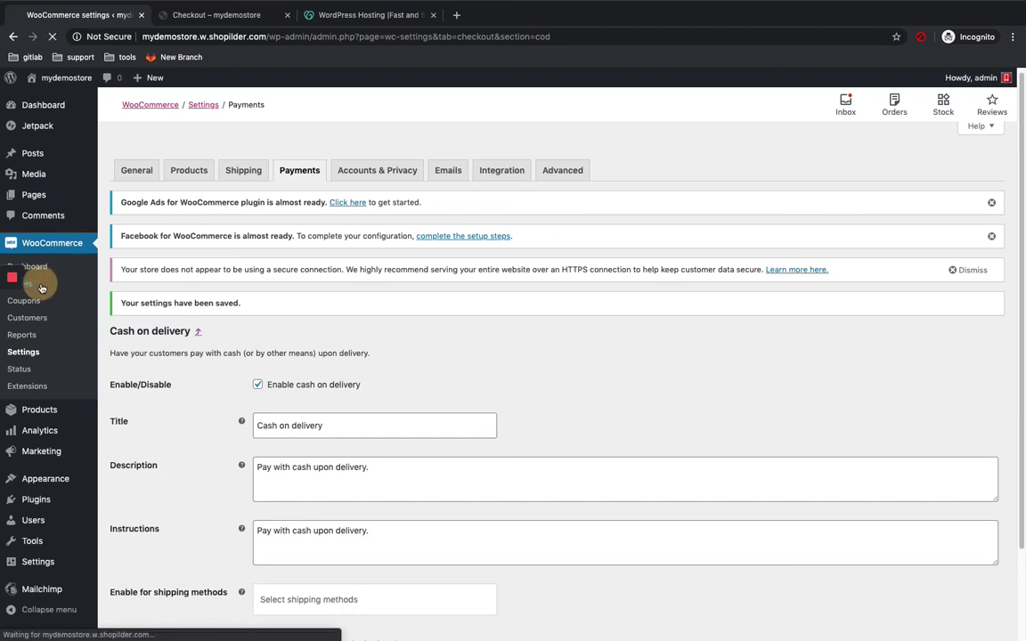